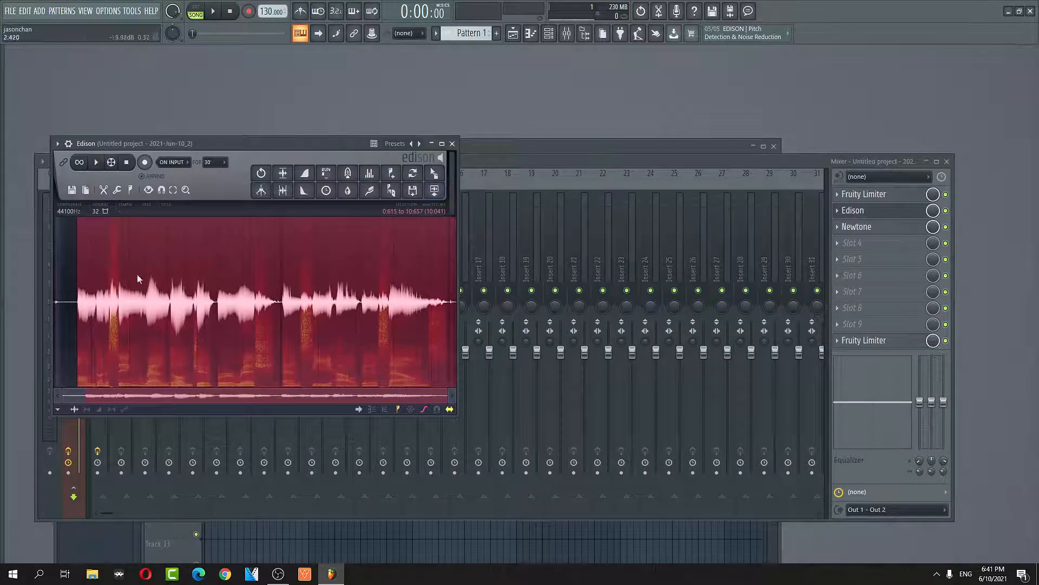
# Send the recorded sample from Edison to the playlist as an audio clip and open the playlist.
pyautogui.click(437, 195)
pyautogui.click(86, 11)
pyautogui.click(146, 37)
# Remove the duplicate clip from the playlist and delete its sample, Untitled project - 2021-Jun-10_3, from the project.
pyautogui.rightClick(289, 231)
pyautogui.rightClick(100, 204)
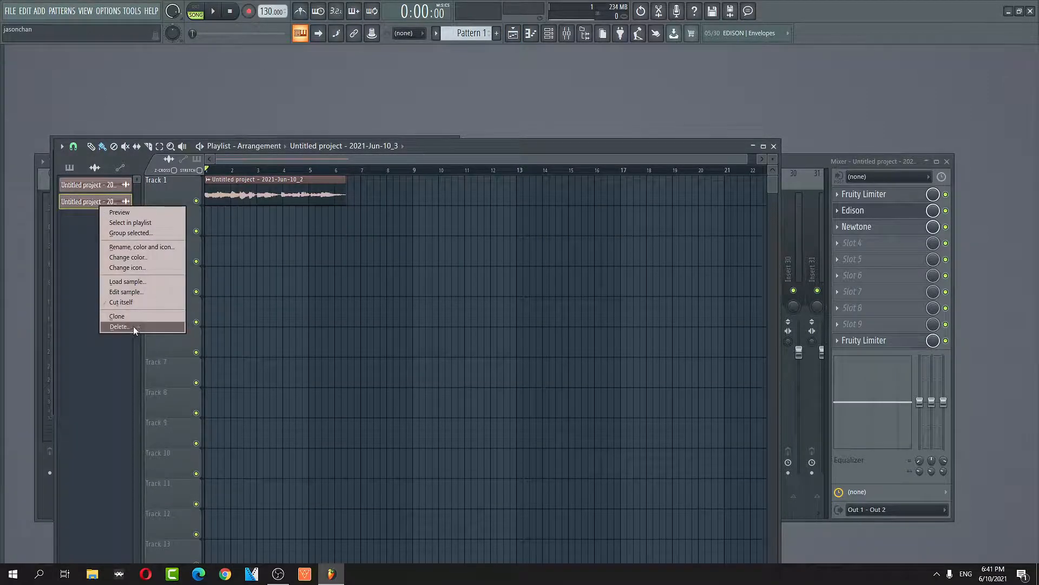
pyautogui.click(119, 327)
pyautogui.click(568, 321)
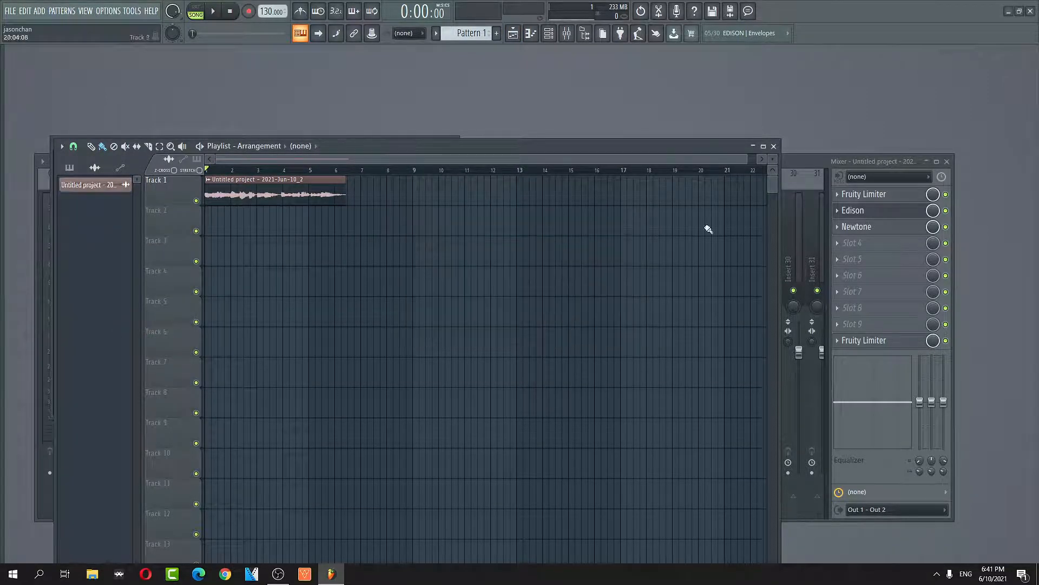
# Close the playlist and load the Noise gate preset in the master track's first Fruity Limiter.
pyautogui.click(778, 148)
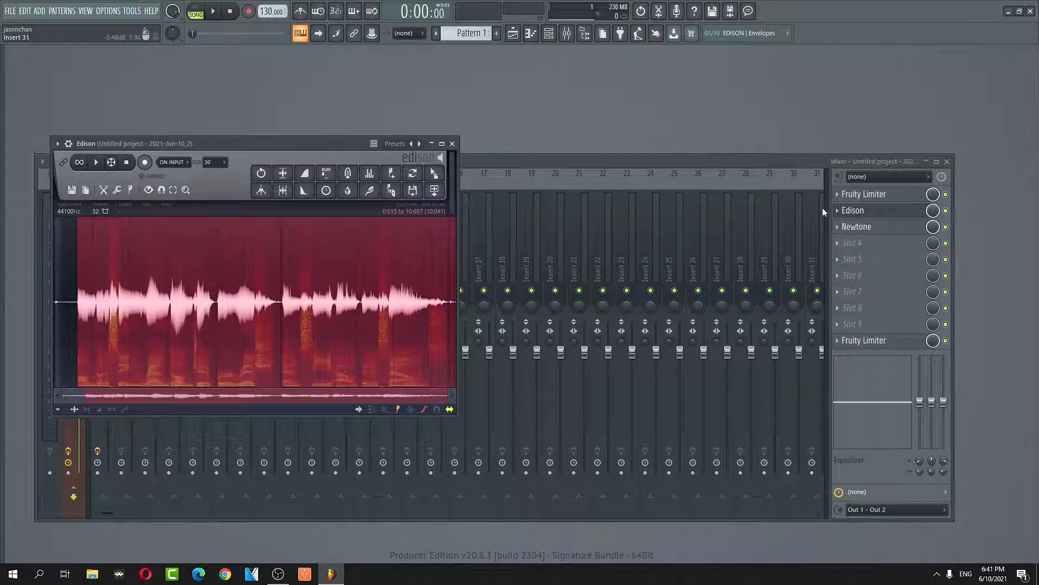
pyautogui.click(866, 196)
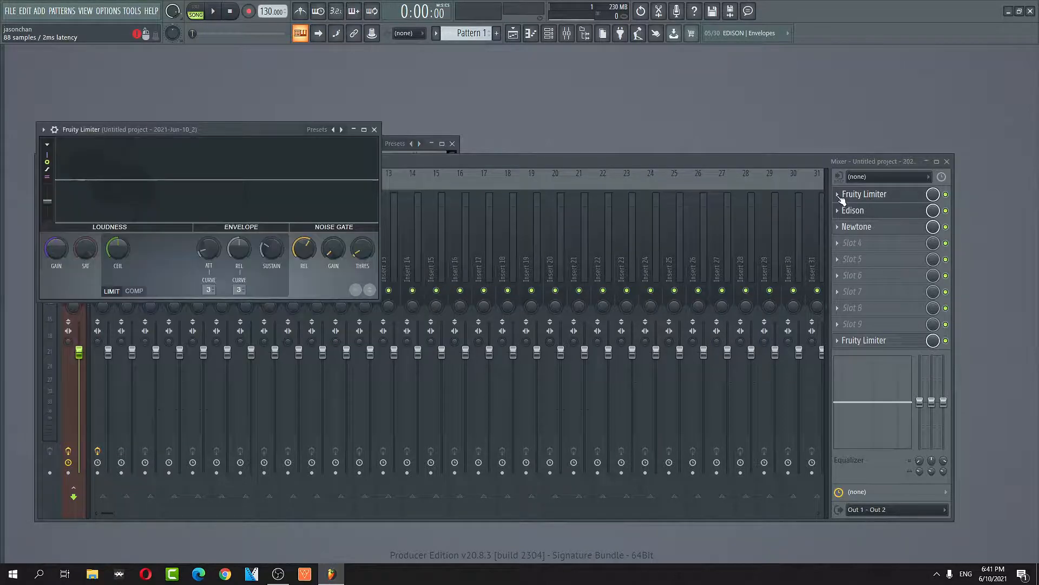
pyautogui.click(44, 130)
pyautogui.moveTo(97, 172)
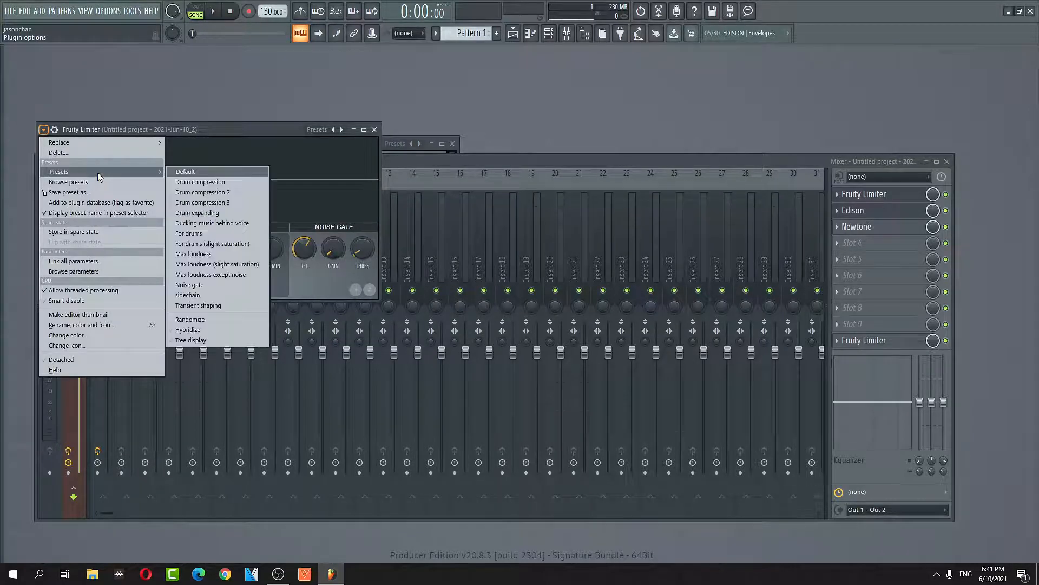
pyautogui.click(233, 286)
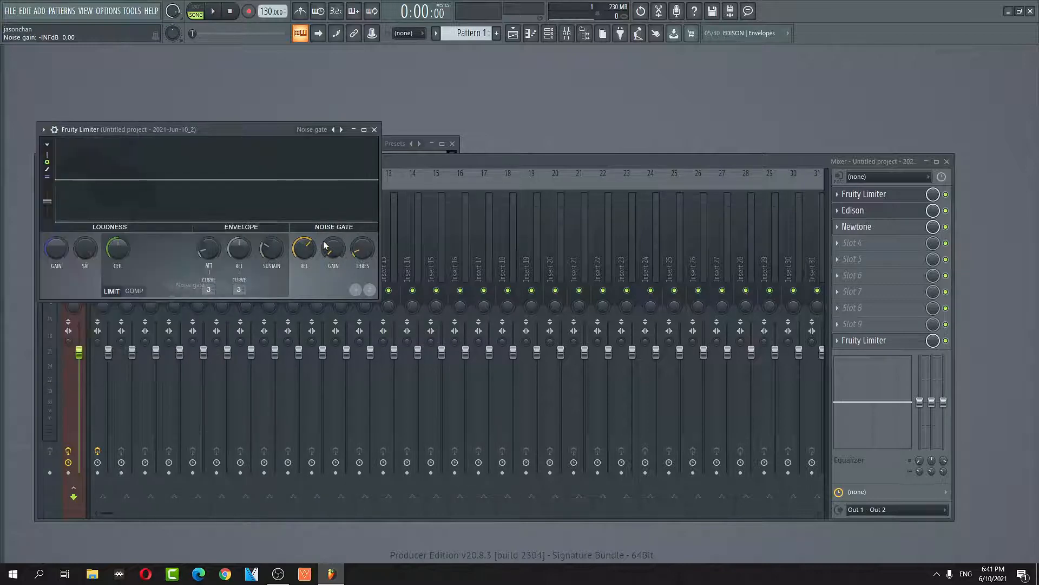
# Look over the master track's audio input options and its limiter, Edison and Newtone effects, closing the opened plugin windows.
pyautogui.click(871, 174)
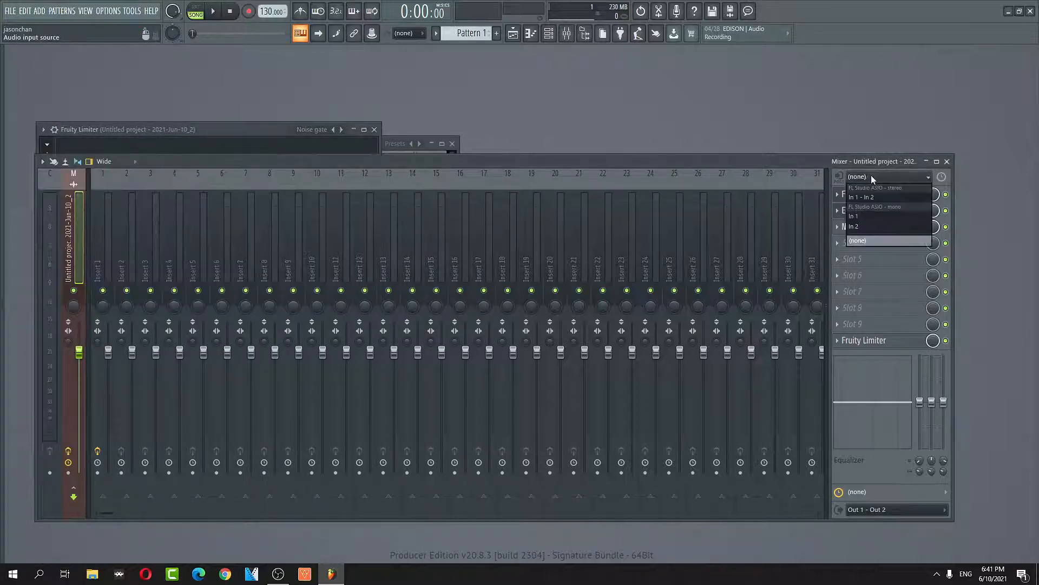
pyautogui.click(839, 165)
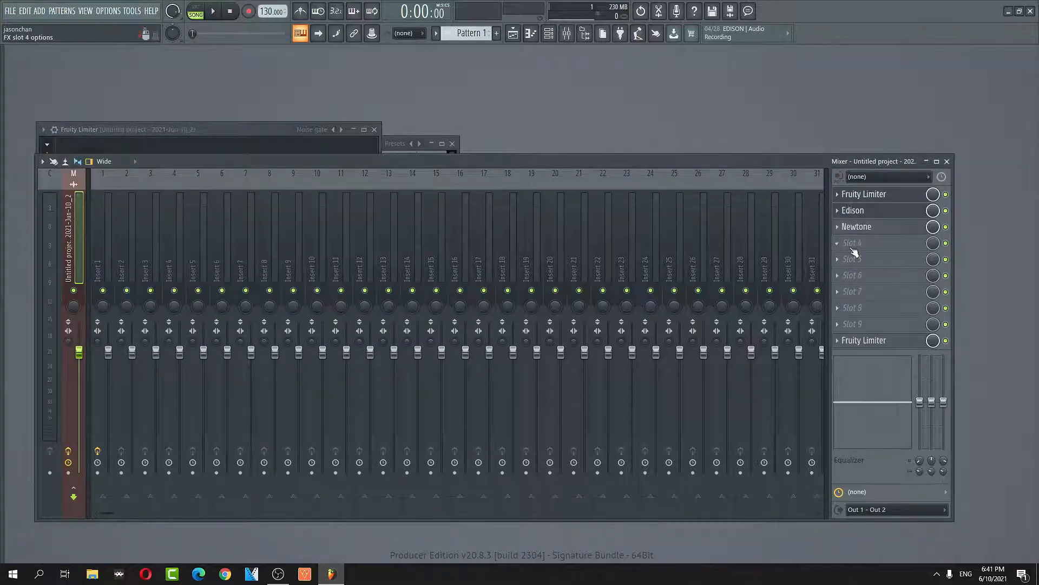
pyautogui.click(885, 195)
pyautogui.click(877, 215)
pyautogui.click(871, 227)
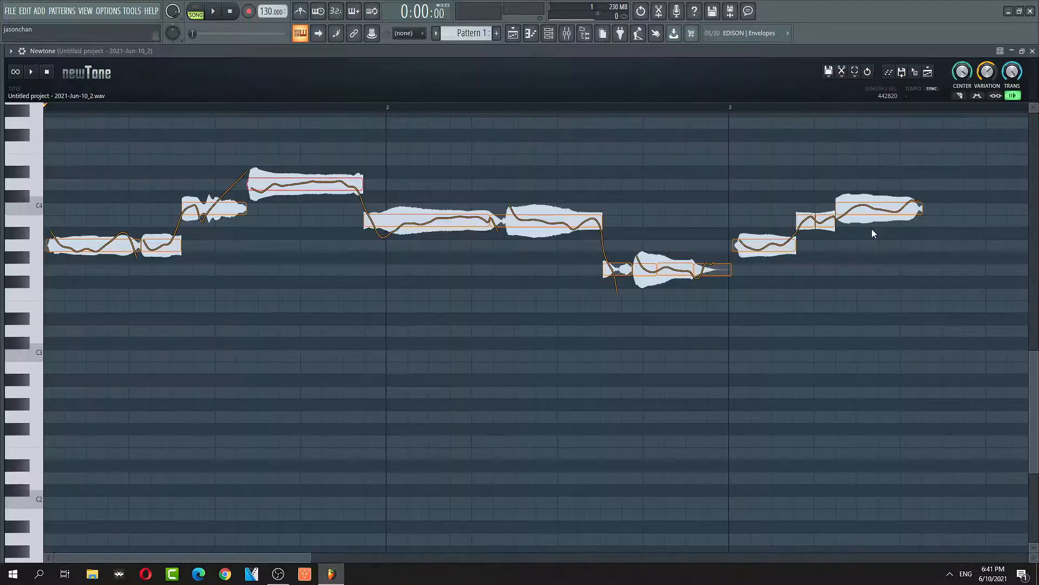
pyautogui.click(1032, 51)
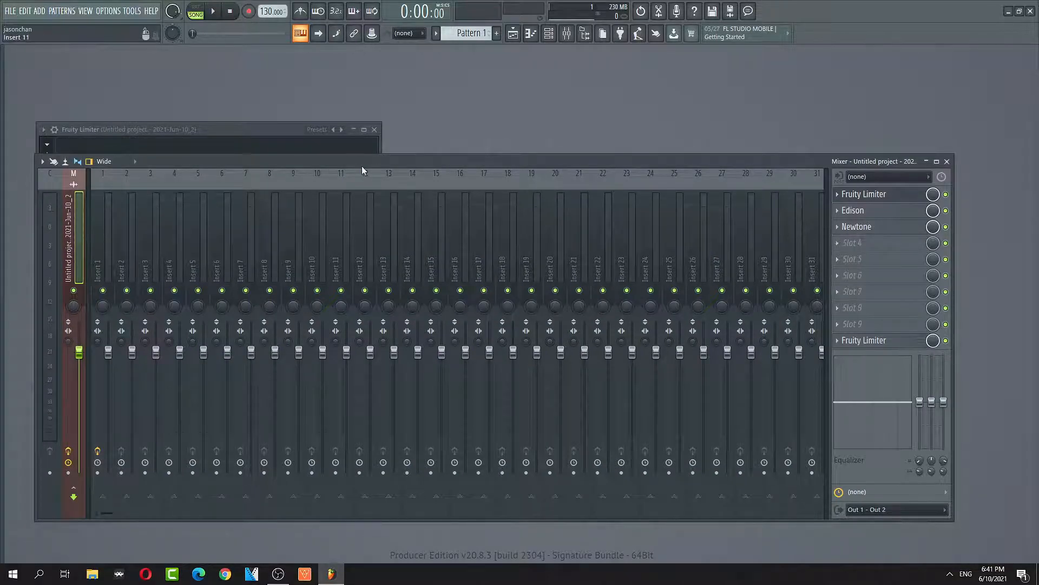
pyautogui.click(374, 129)
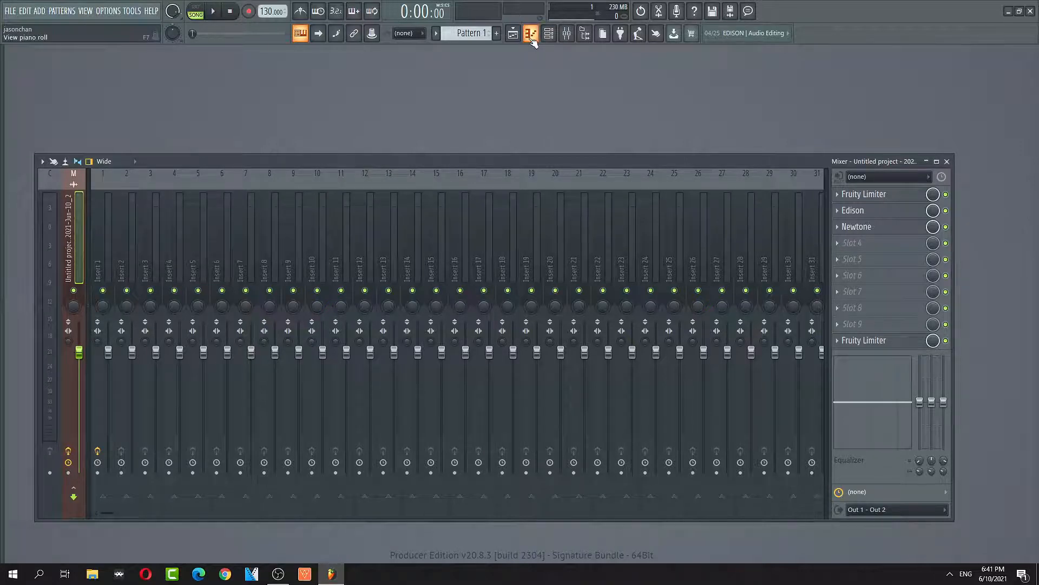
pyautogui.click(548, 33)
pyautogui.click(548, 33)
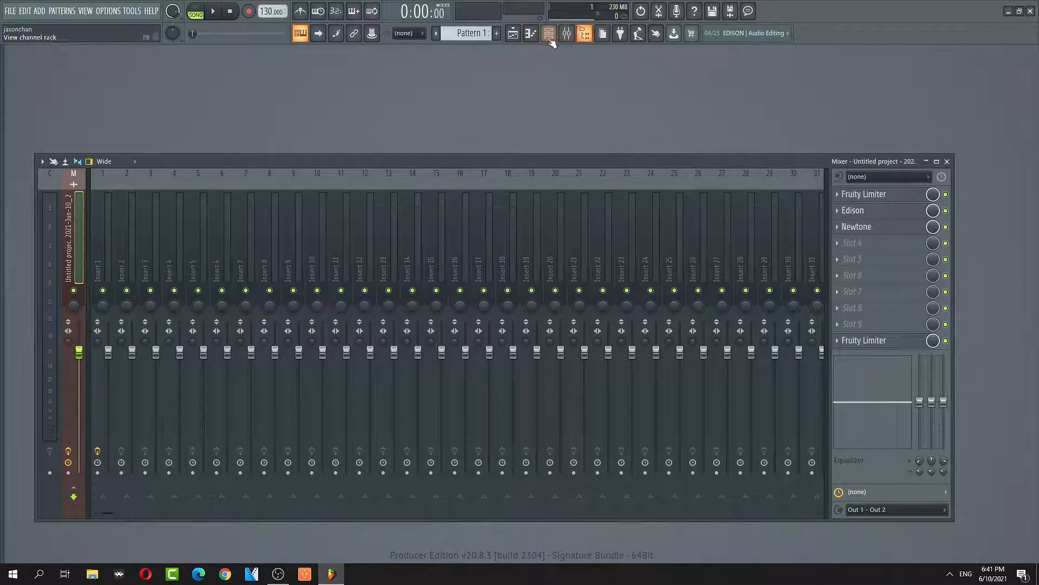
pyautogui.click(568, 36)
pyautogui.click(568, 35)
pyautogui.click(554, 36)
pyautogui.click(549, 33)
pyautogui.click(530, 33)
pyautogui.click(531, 33)
# Show the playlist maximized and open the Track 1 audio clip in Newtone for pitch correction.
pyautogui.click(513, 34)
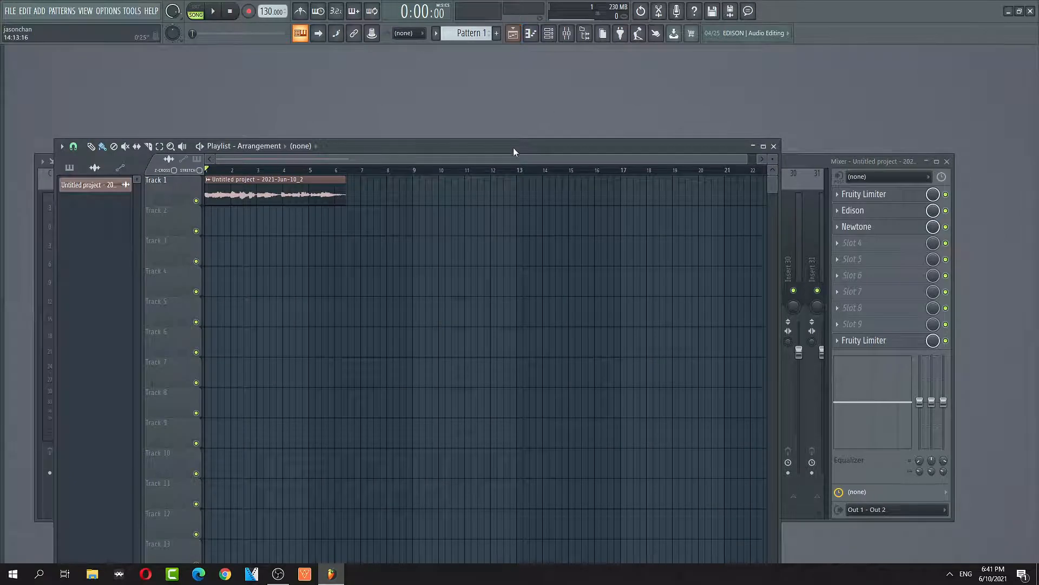
pyautogui.moveTo(513, 149); pyautogui.dragTo(565, 144)
pyautogui.doubleClick(559, 144)
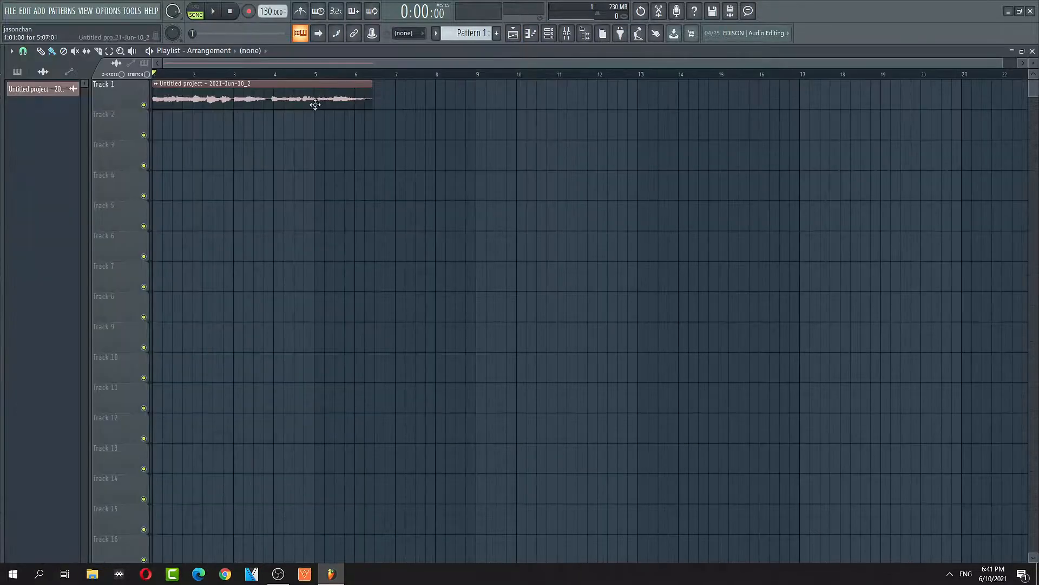
pyautogui.click(156, 85)
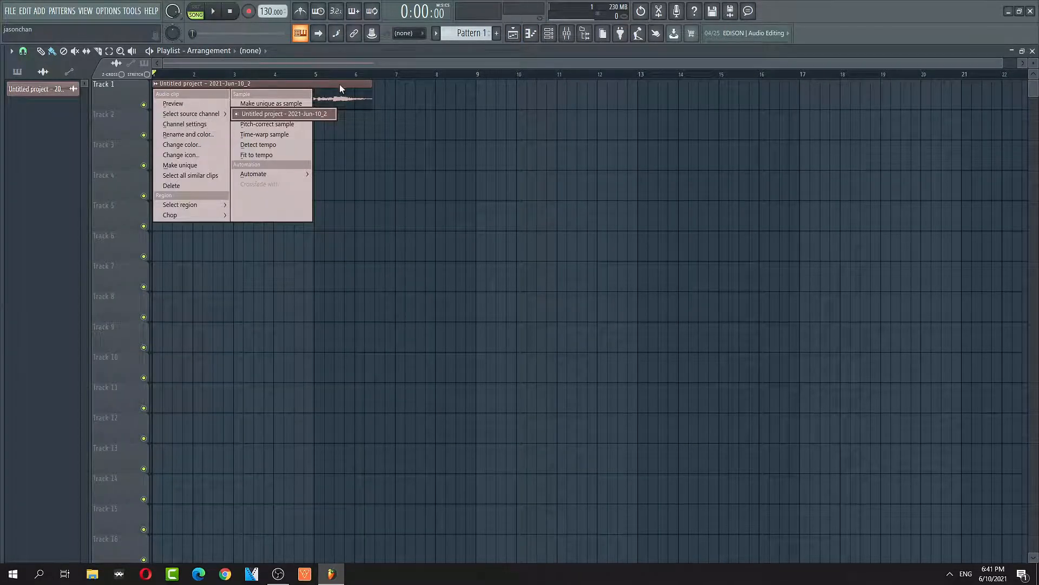
pyautogui.click(297, 127)
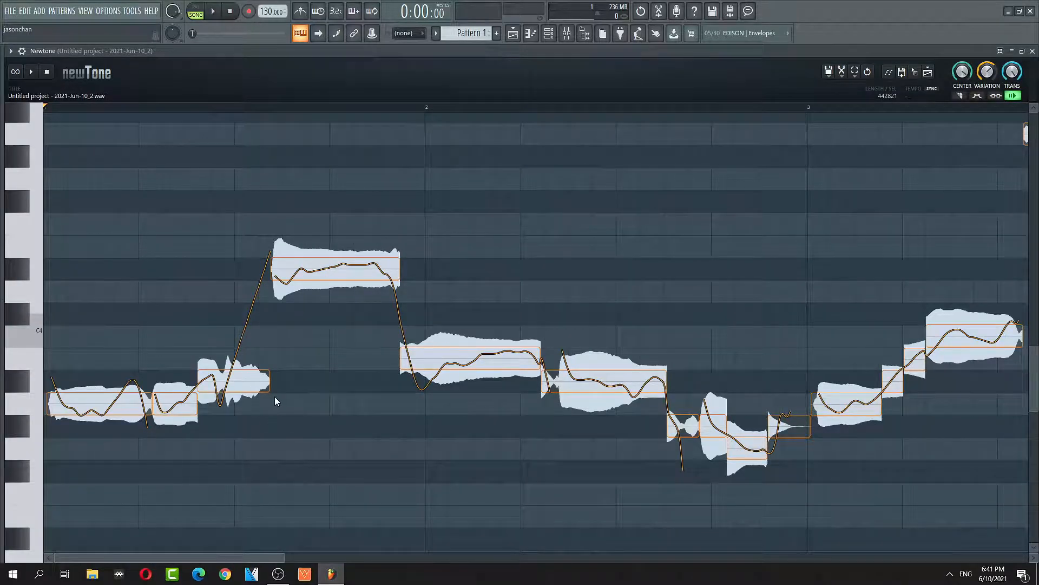
# Lower the third note of the vocal one semitone to A-3 and raise the high note after it to E-4.
pyautogui.moveTo(287, 421); pyautogui.dragTo(219, 370)
pyautogui.moveTo(266, 384); pyautogui.dragTo(271, 408)
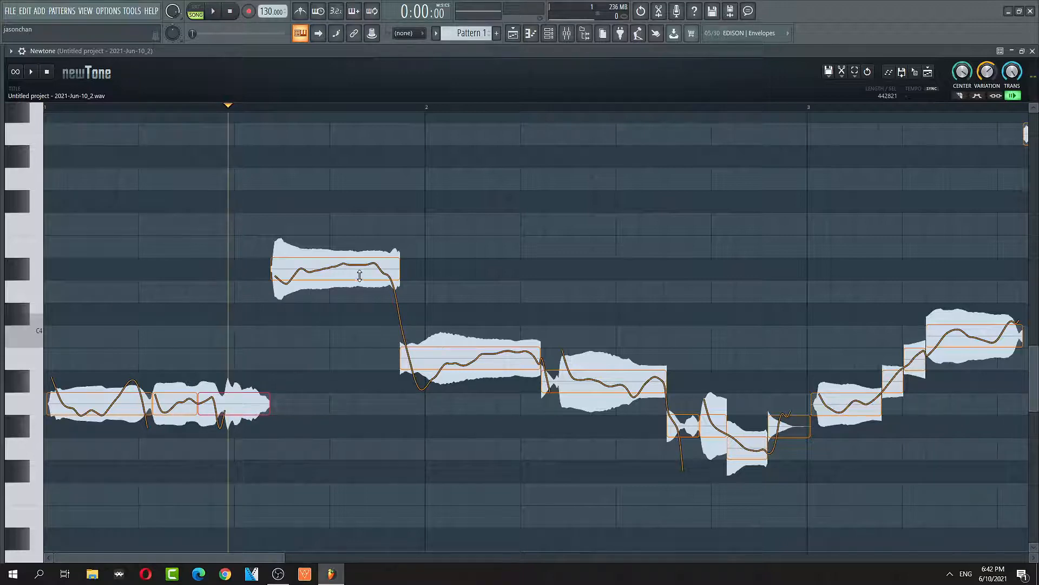
pyautogui.moveTo(238, 222); pyautogui.dragTo(413, 292)
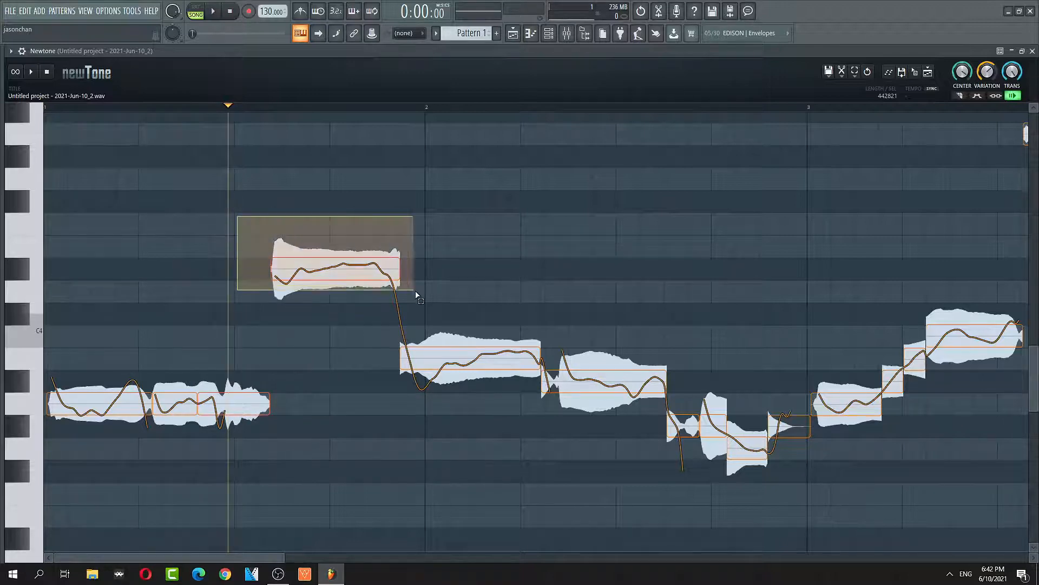
pyautogui.moveTo(336, 274); pyautogui.dragTo(337, 252)
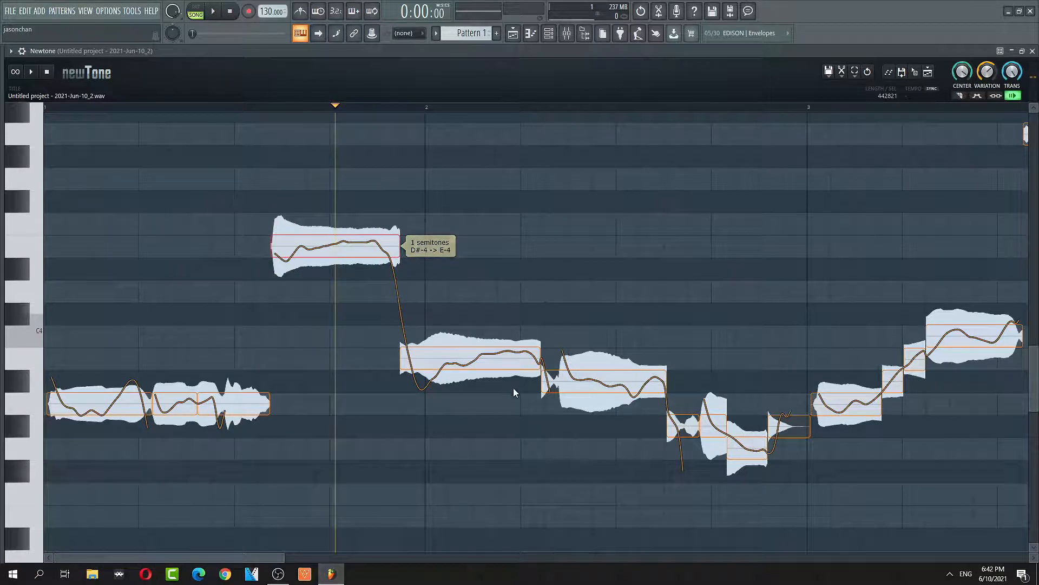
# Raise the second long note in bar 2, together with its short lead-in, one semitone to B-3.
pyautogui.click(550, 445)
pyautogui.click(549, 385)
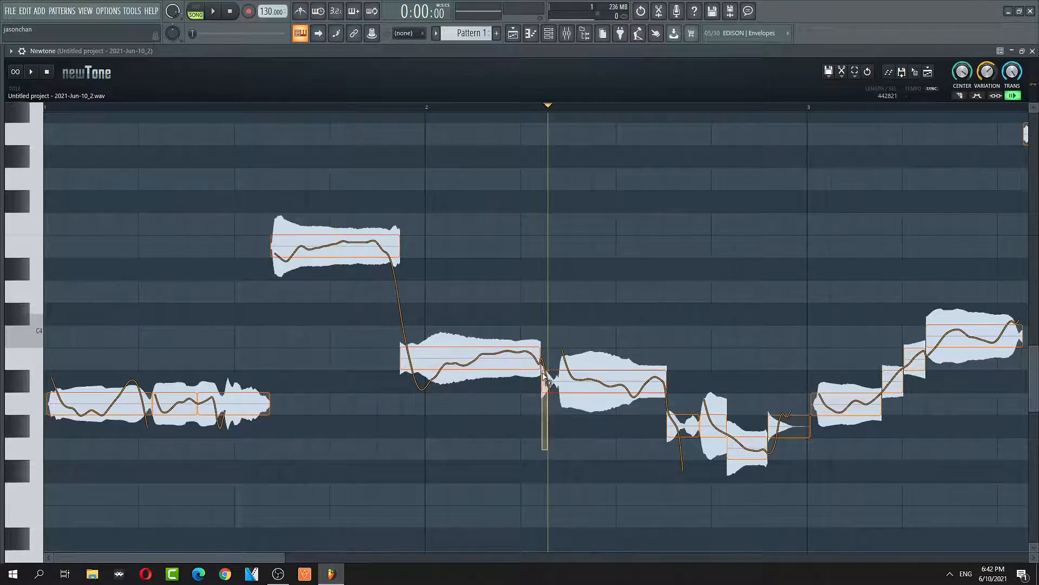
pyautogui.moveTo(602, 379); pyautogui.dragTo(603, 356)
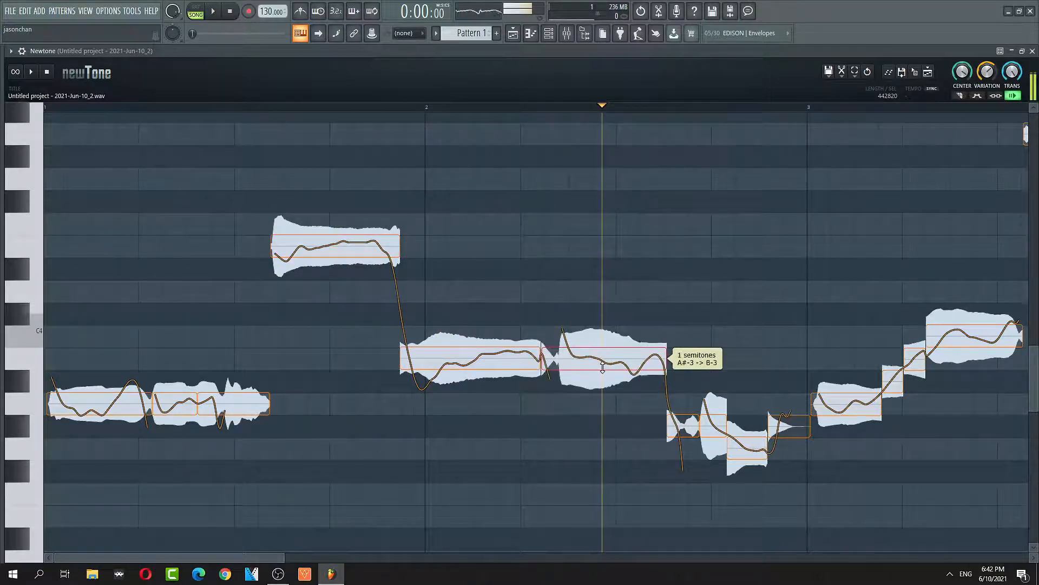
# Move the short notes following the B-3 notes in bar 2 to G-3, leaving the last tail note before bar 3.
pyautogui.moveTo(685, 382); pyautogui.dragTo(720, 465)
pyautogui.click(641, 470)
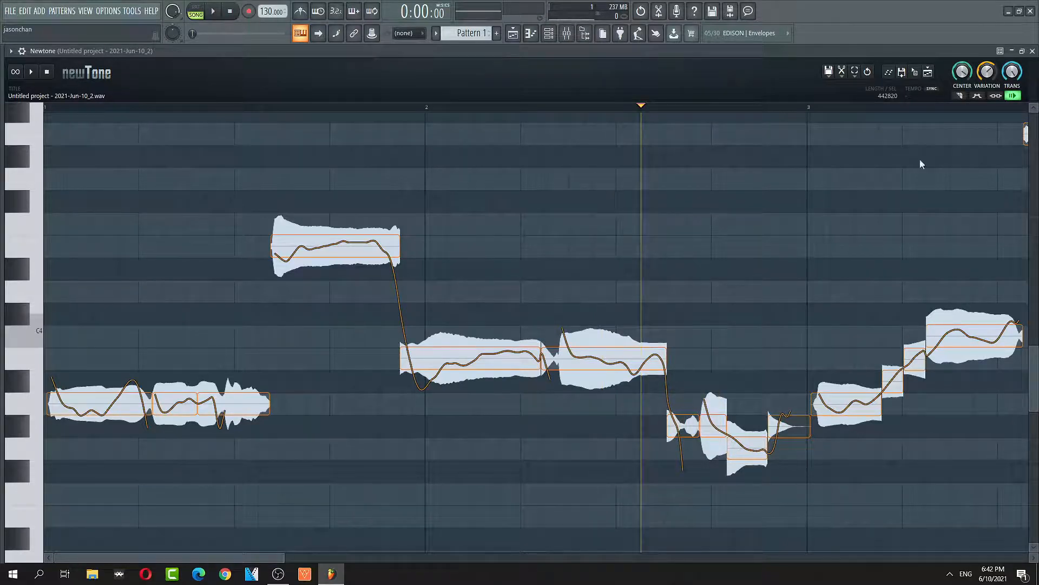
pyautogui.moveTo(988, 71); pyautogui.dragTo(963, 61)
pyautogui.moveTo(683, 390); pyautogui.dragTo(695, 473)
pyautogui.moveTo(682, 425)
pyautogui.mouseDown()
pyautogui.moveTo(682, 449)
pyautogui.moveTo(716, 440)
pyautogui.mouseUp()
pyautogui.scroll(-3, 678, 517)
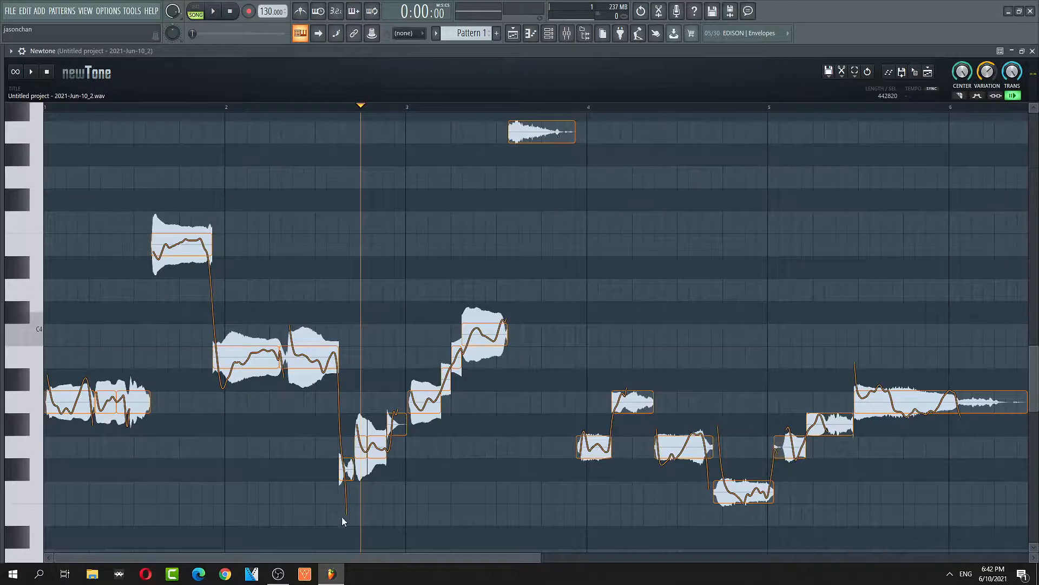
pyautogui.moveTo(347, 469); pyautogui.dragTo(405, 475)
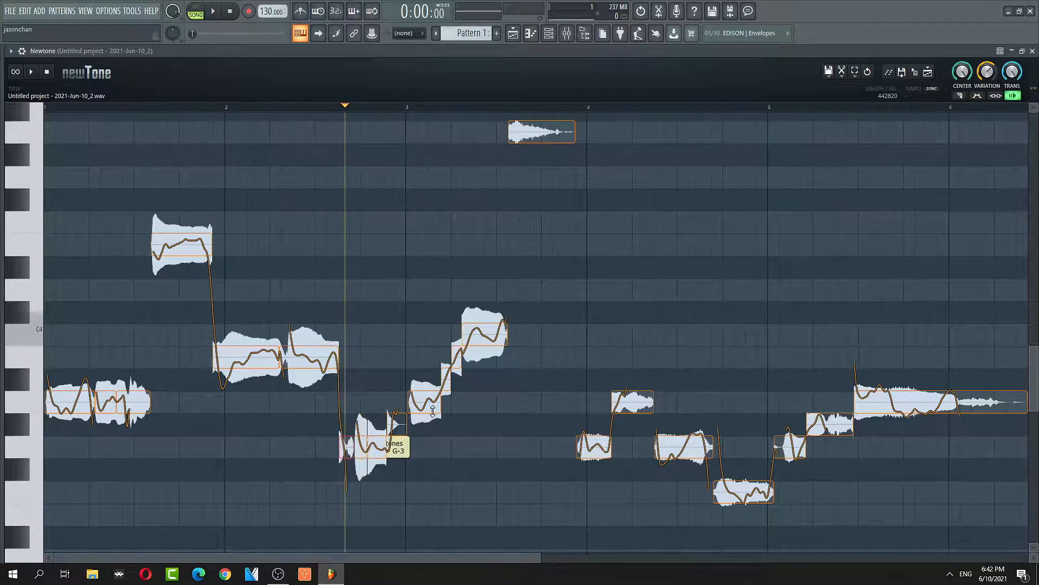
# Lower the short note after the first note of bar 3 one semitone to A-3.
pyautogui.scroll(4, 544, 556)
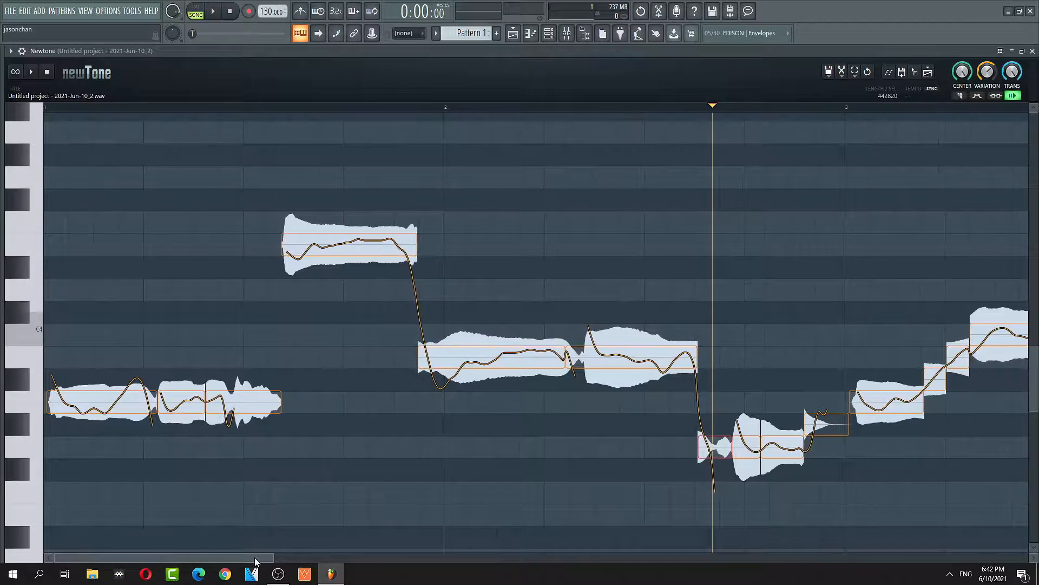
pyautogui.moveTo(256, 562); pyautogui.dragTo(356, 557)
pyautogui.click(511, 415)
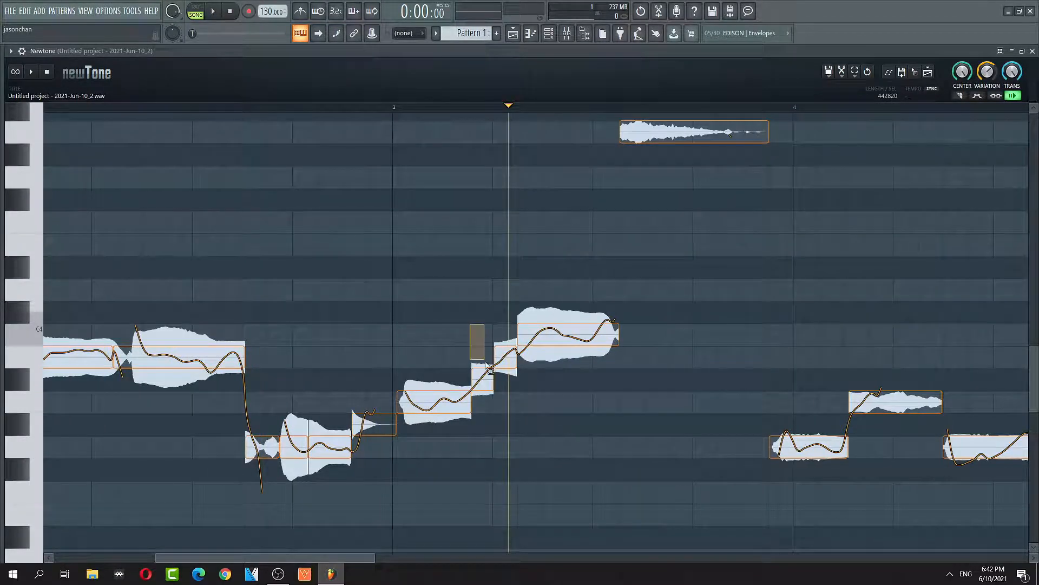
pyautogui.moveTo(487, 368); pyautogui.dragTo(504, 394)
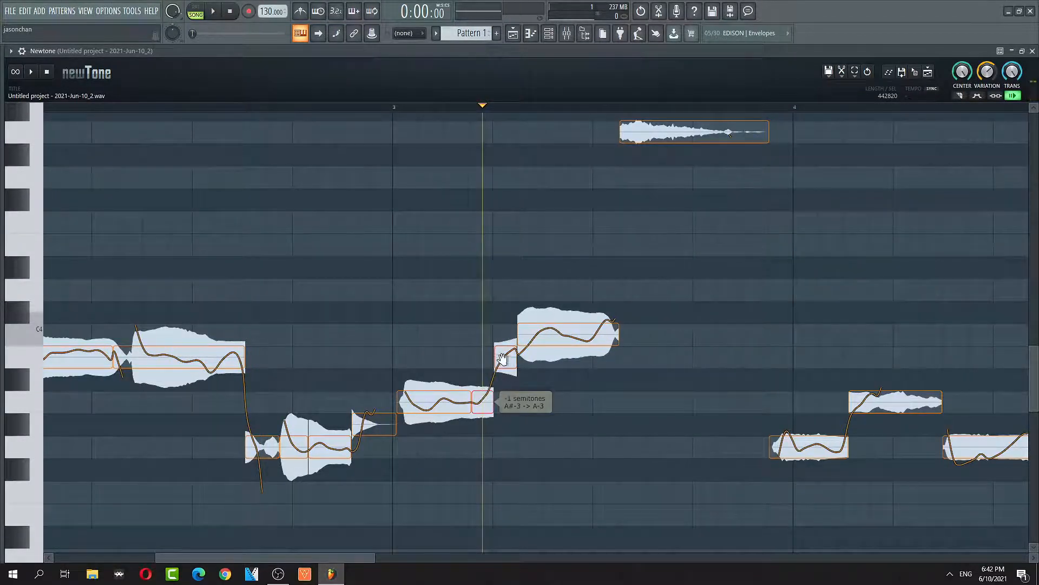
# Play back the pitch-corrected phrase to check how the edited notes sound.
pyautogui.click(376, 285)
pyautogui.press('space')
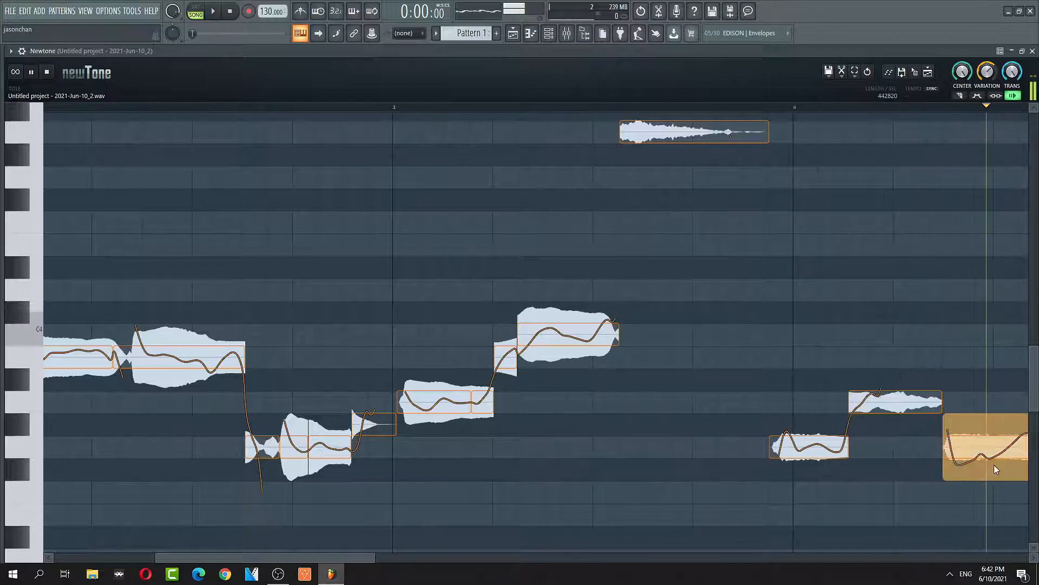
pyautogui.press('space')
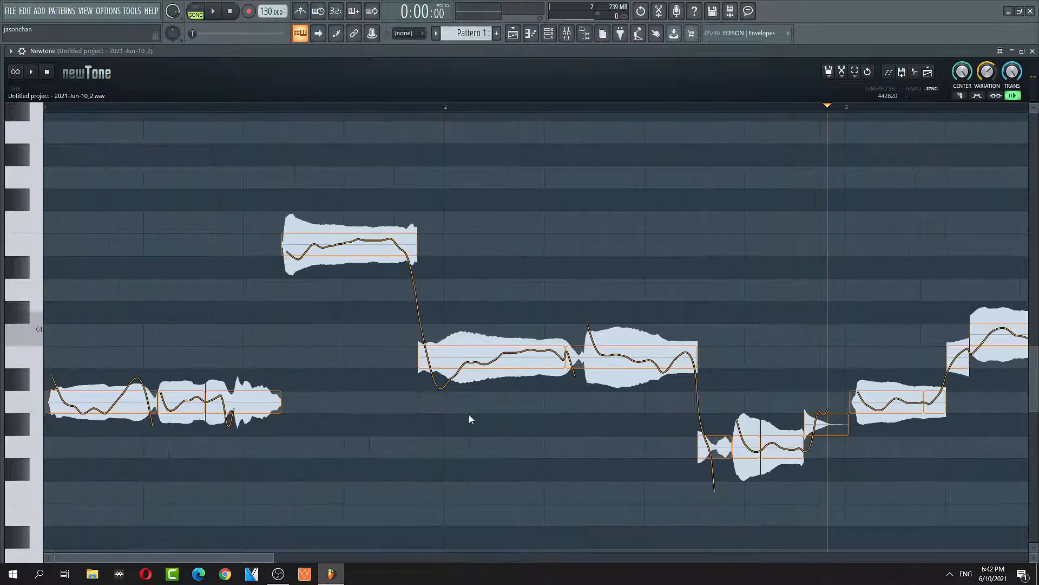
# Raise the bar 5 note just before the final long note one semitone to A-3 and audition it.
pyautogui.moveTo(278, 555); pyautogui.dragTo(565, 558)
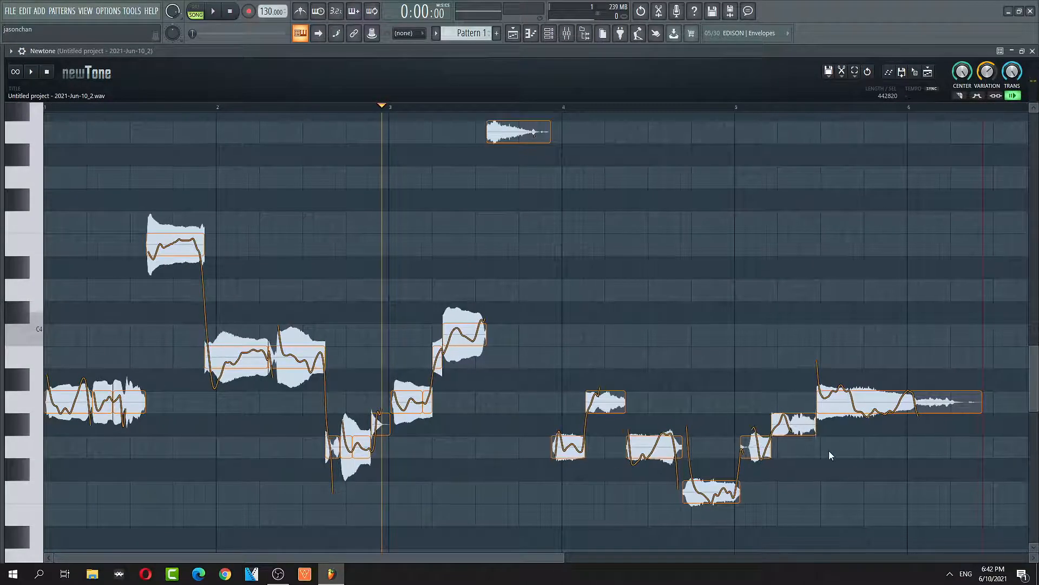
pyautogui.moveTo(793, 426); pyautogui.dragTo(798, 409)
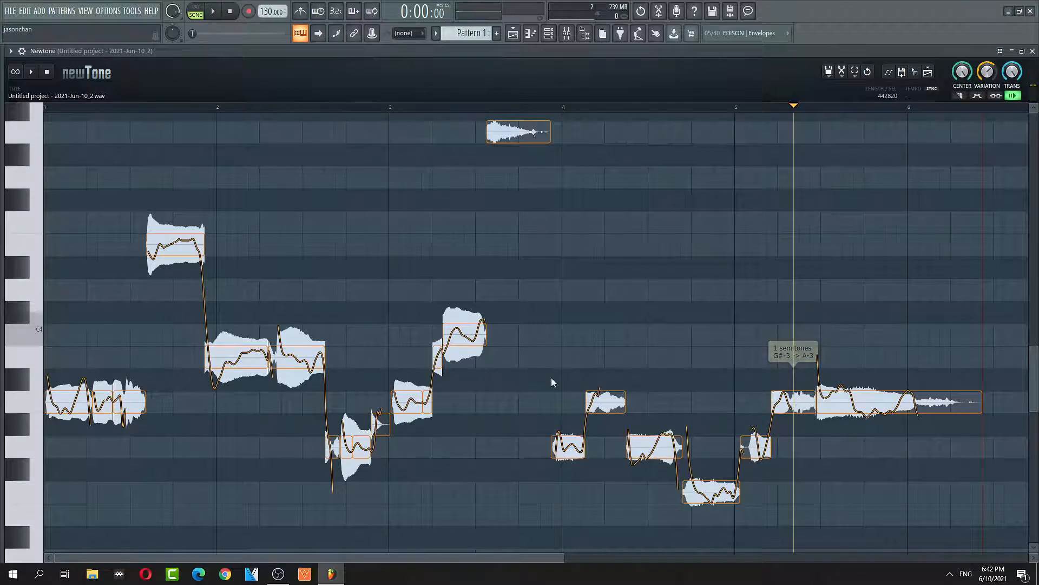
pyautogui.press('space')
pyautogui.press('space')
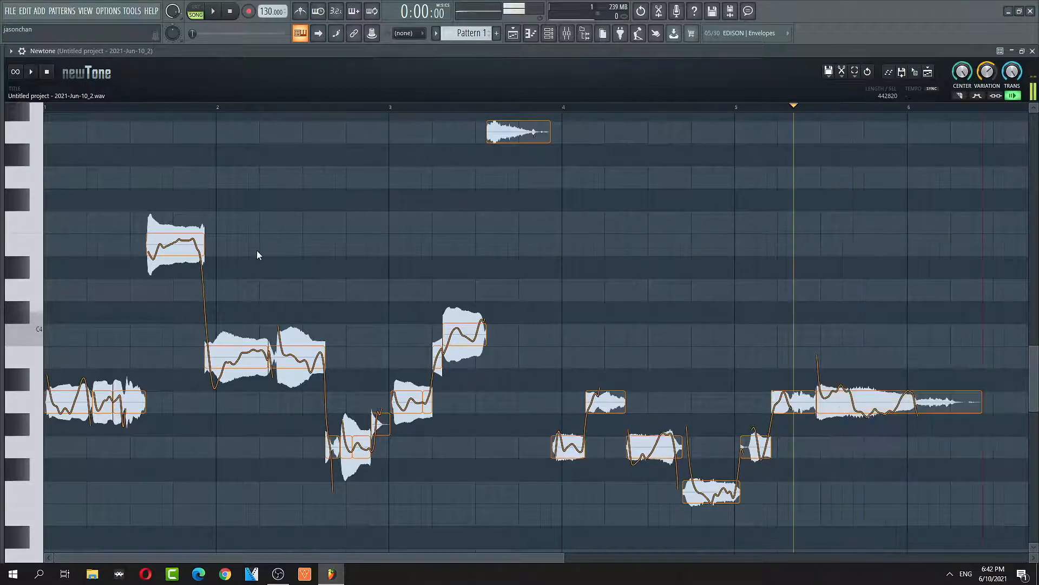
# Play the vocal from the start and lower the tail note just before bar 3 one semitone to G-3.
pyautogui.click(64, 107)
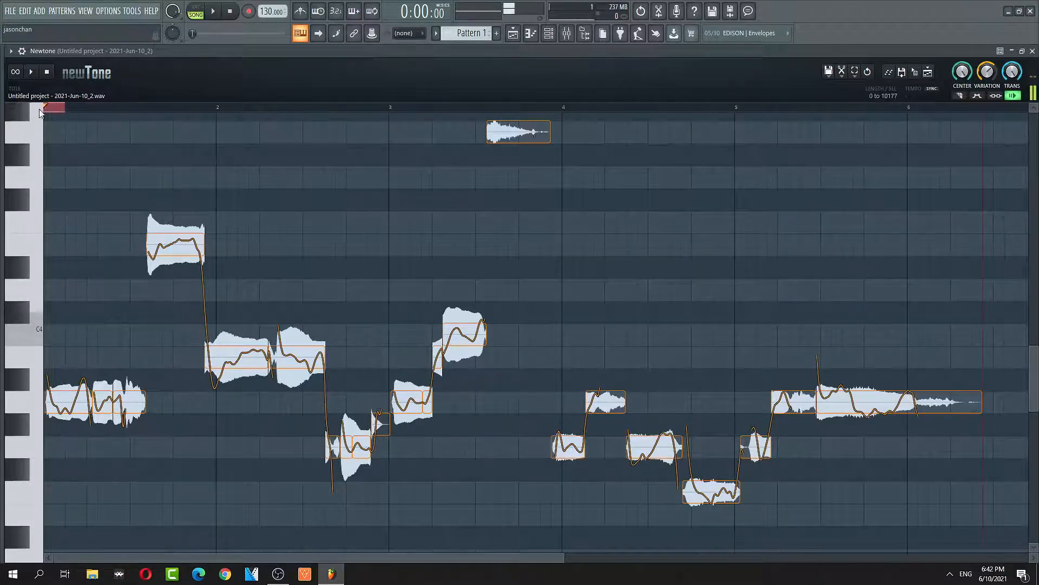
pyautogui.click(57, 107)
pyautogui.press('space')
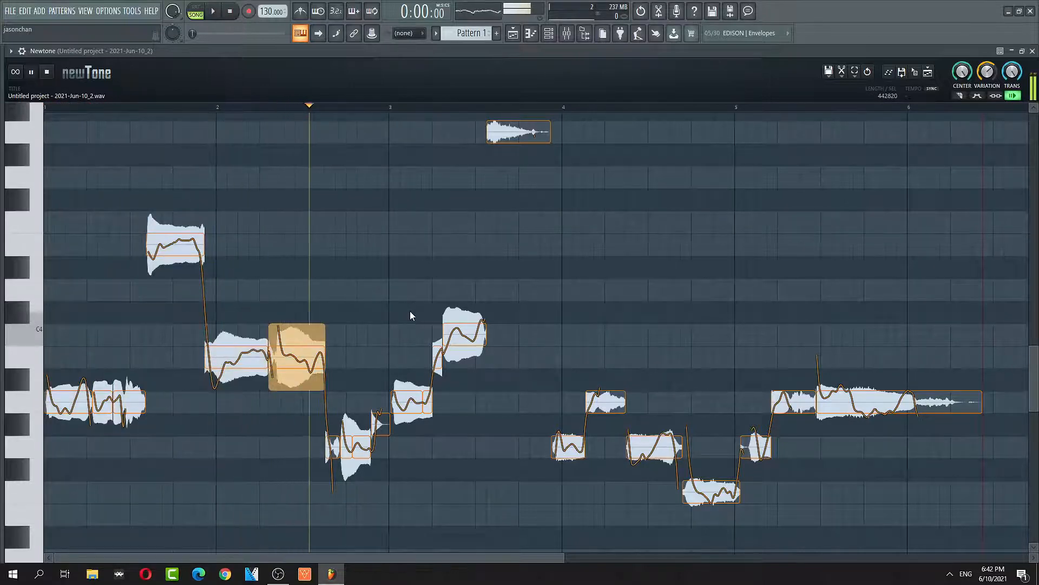
pyautogui.press('space')
pyautogui.moveTo(382, 433); pyautogui.dragTo(473, 457)
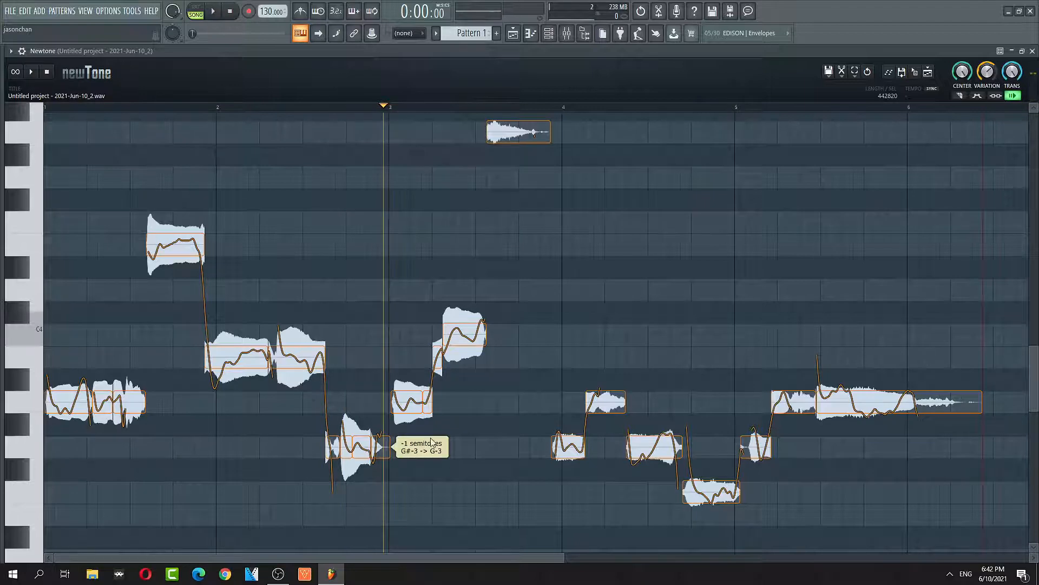
# Play the vocal from the start with Variation reduced to its minimum to hear fully flattened pitch.
pyautogui.click(100, 107)
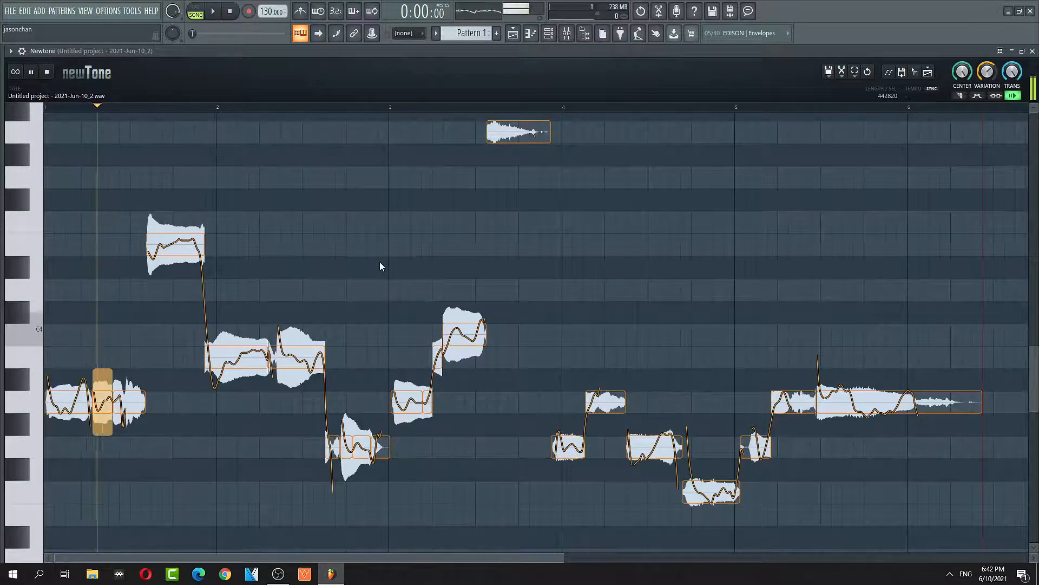
pyautogui.moveTo(987, 72); pyautogui.dragTo(987, 130)
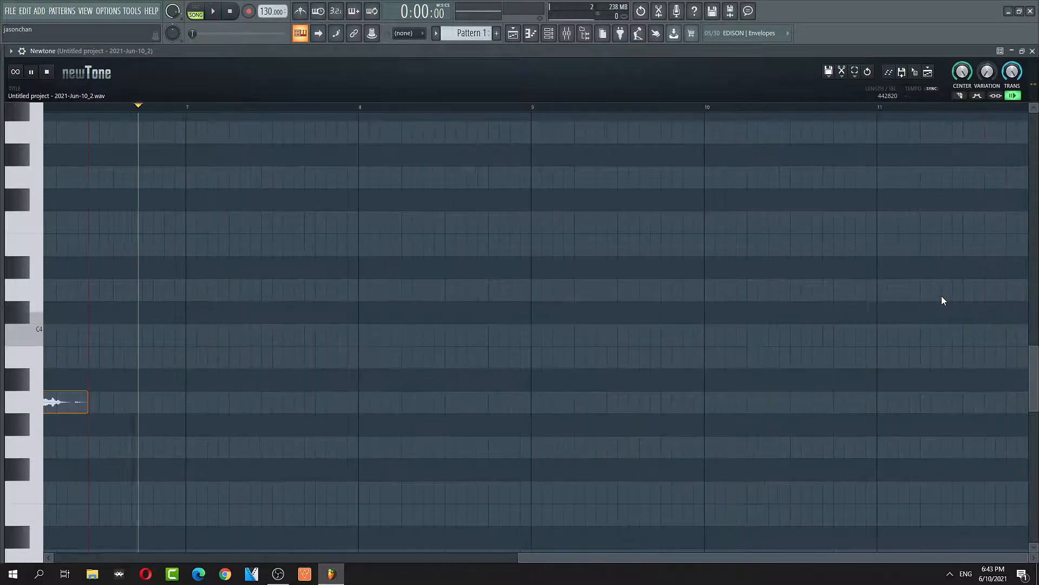
pyautogui.press('space')
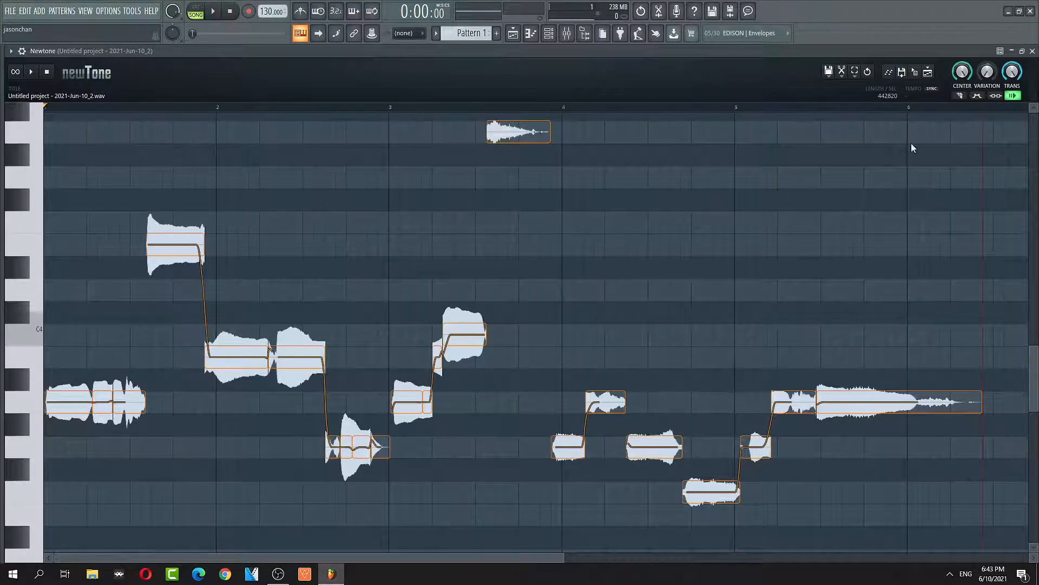
# Raise Variation above its midpoint and play the vocal from near the start to hear exaggerated pitch movement.
pyautogui.moveTo(994, 79); pyautogui.dragTo(995, 46)
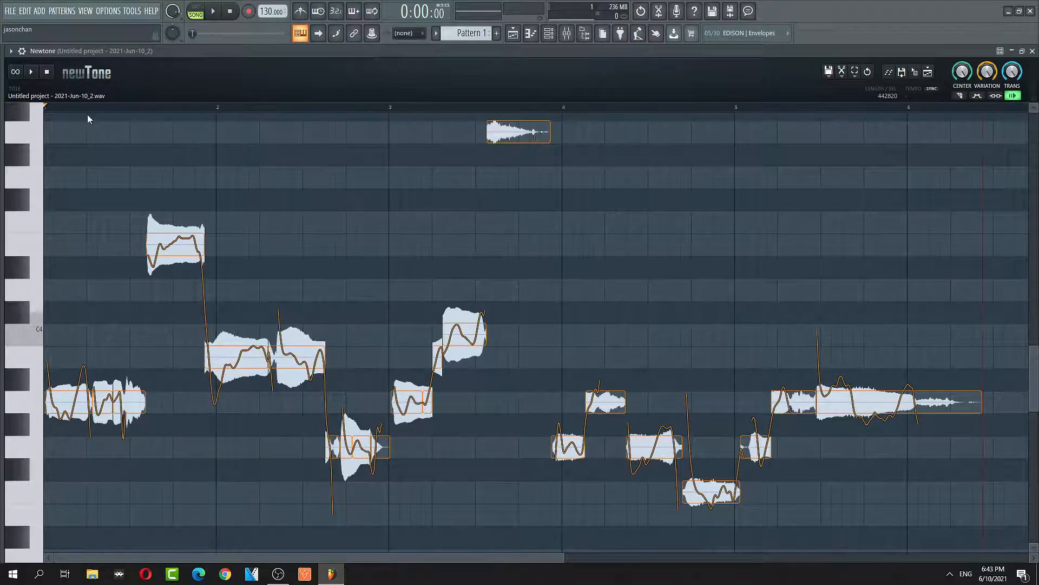
pyautogui.click(64, 108)
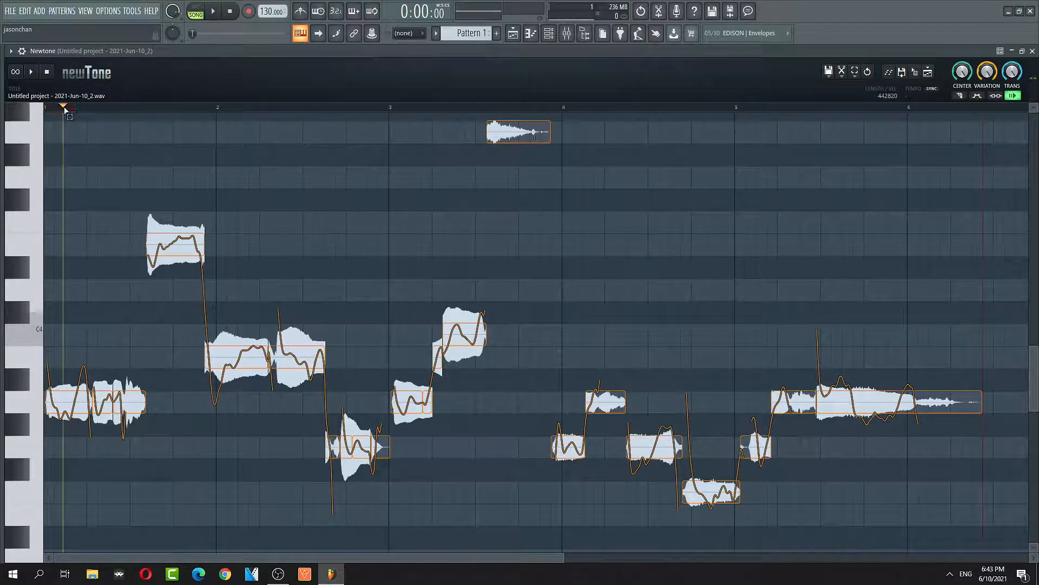
pyautogui.press('space')
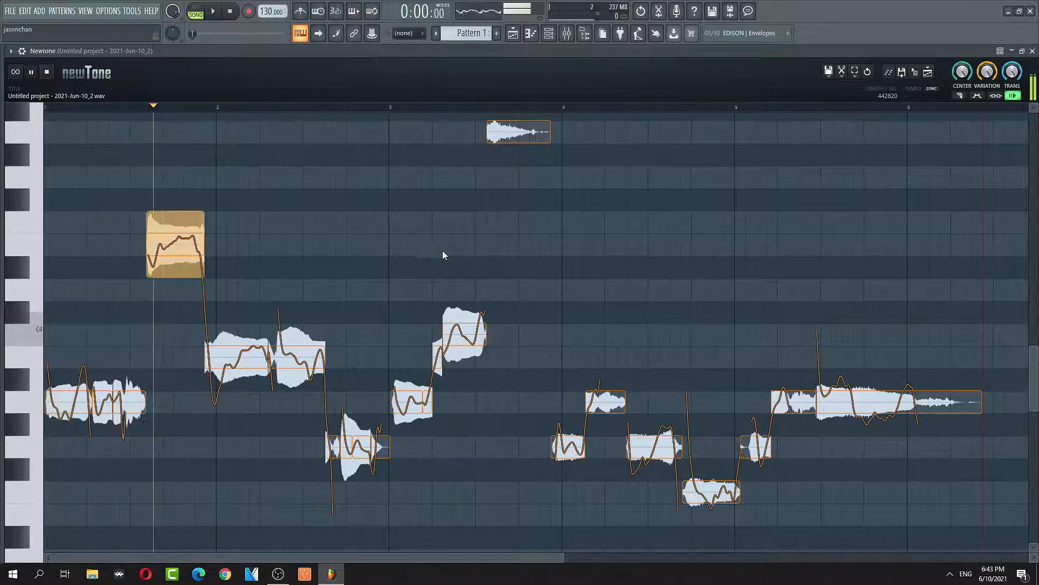
pyautogui.press('space')
# Reduce Variation to slightly below its midpoint, replaying the vocal to judge how natural the pitch sounds.
pyautogui.moveTo(987, 71); pyautogui.dragTo(987, 108)
pyautogui.moveTo(987, 72); pyautogui.dragTo(987, 62)
pyautogui.moveTo(45, 105)
pyautogui.mouseDown()
pyautogui.moveTo(80, 105)
pyautogui.moveTo(45, 133)
pyautogui.moveTo(27, 107)
pyautogui.moveTo(73, 106)
pyautogui.mouseUp()
pyautogui.click(64, 105)
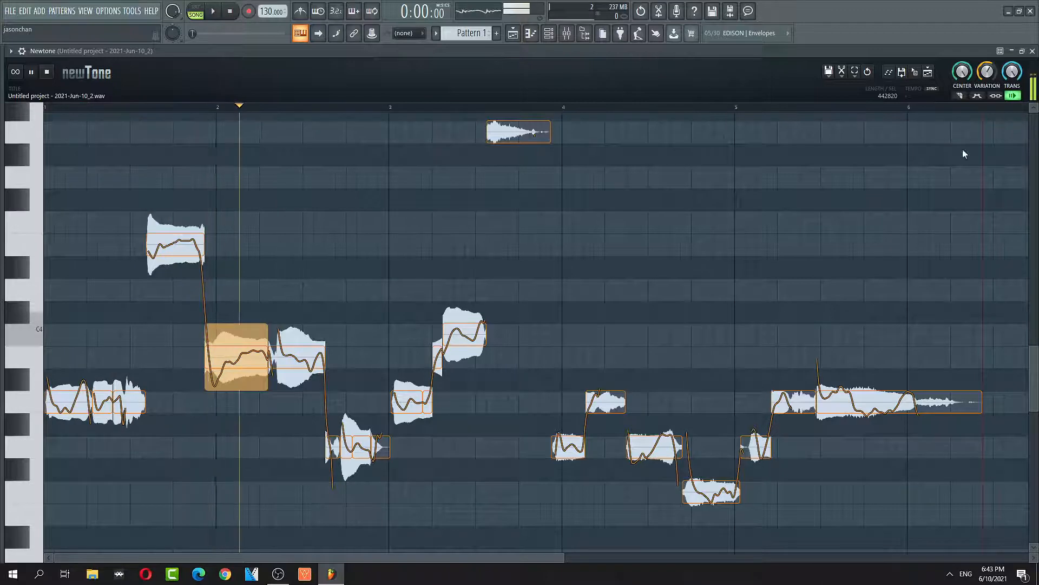
pyautogui.moveTo(987, 72); pyautogui.dragTo(987, 76)
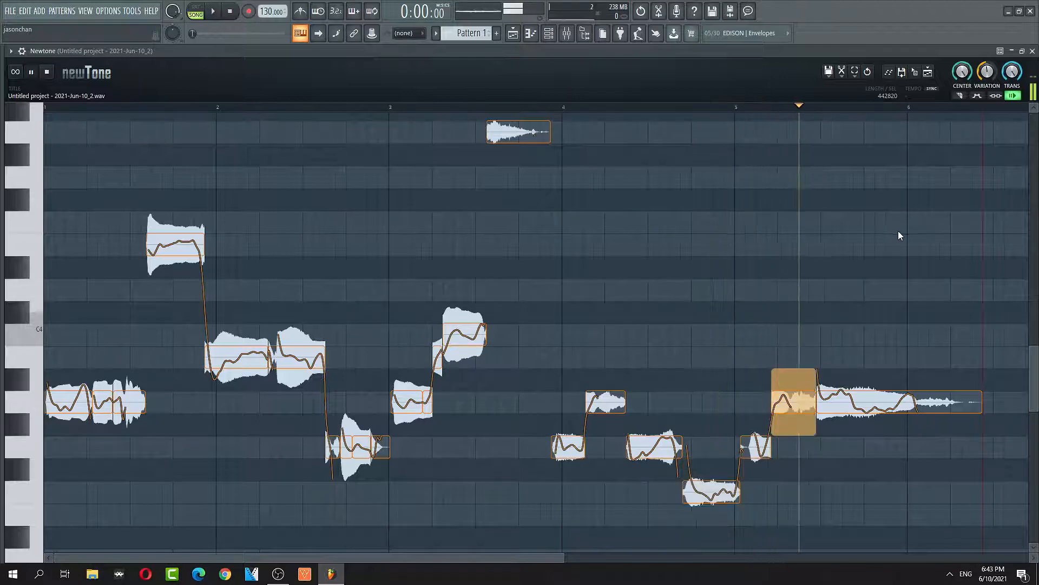
pyautogui.press('space')
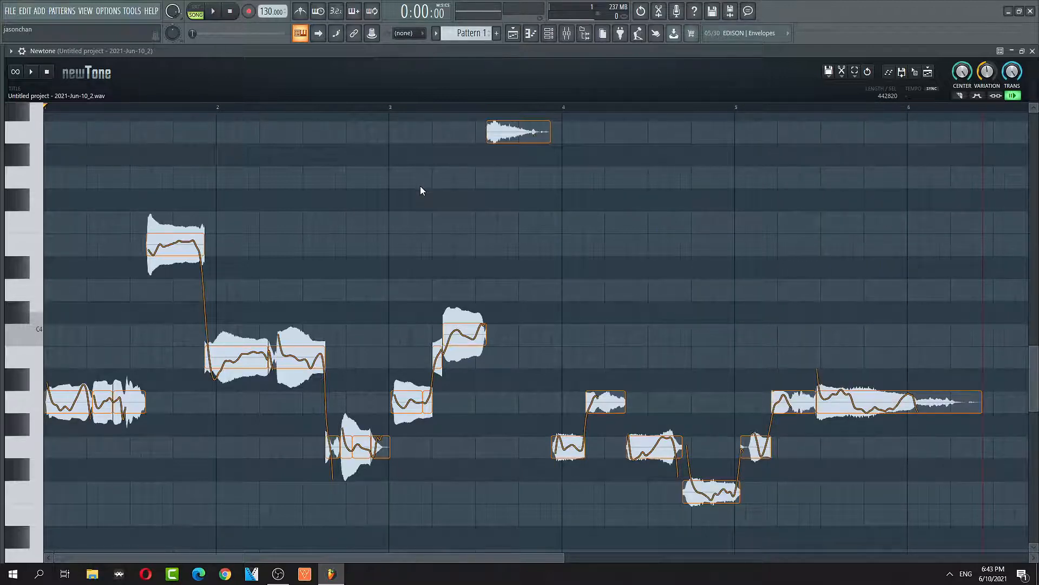
pyautogui.moveTo(80, 108); pyautogui.dragTo(1, 111)
pyautogui.press('space')
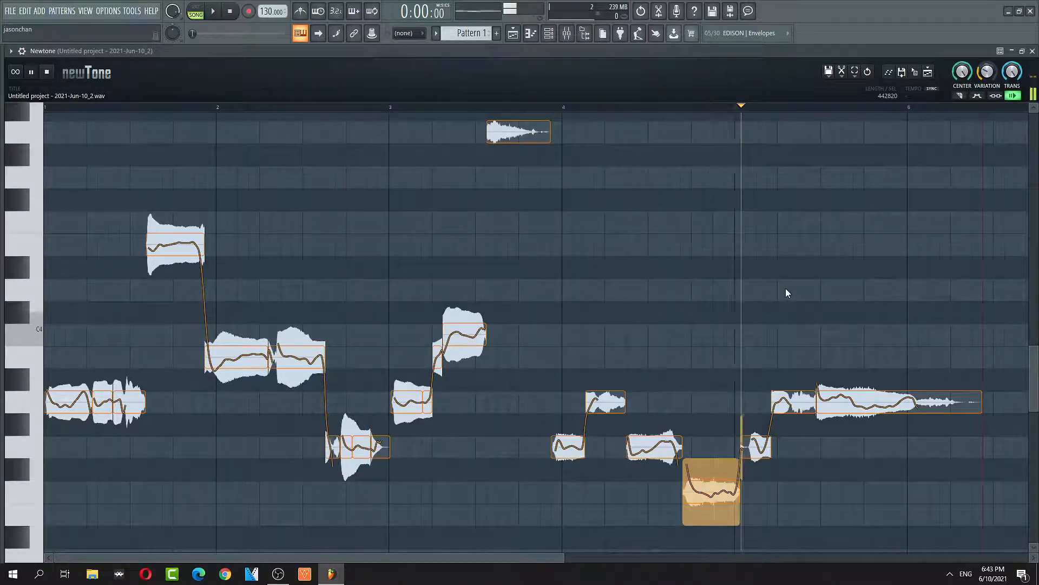
pyautogui.press('space')
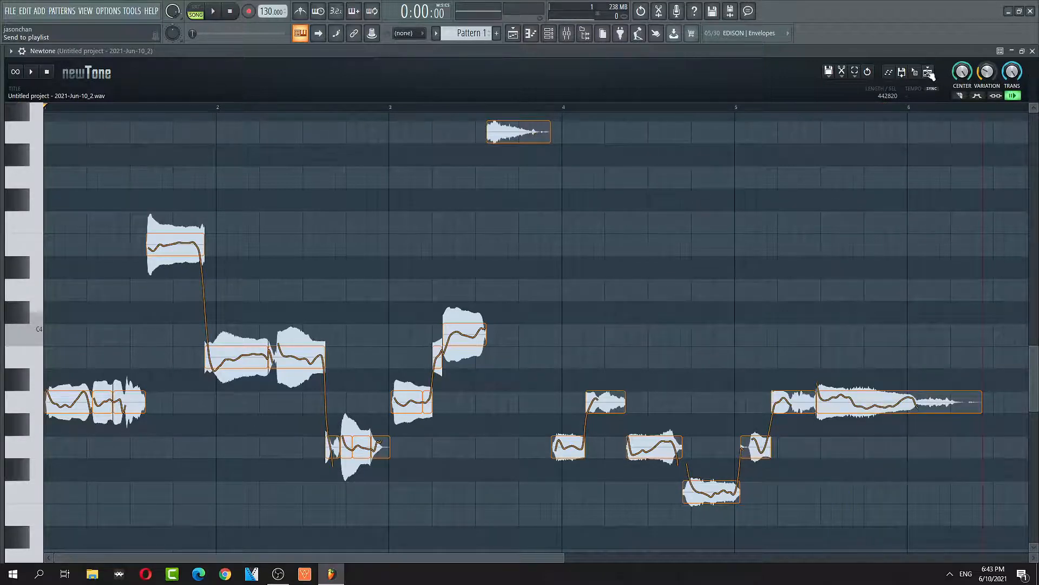
# Send the corrected vocal to the playlist and audition it with the original clip's Track 1 muted.
pyautogui.click(1033, 51)
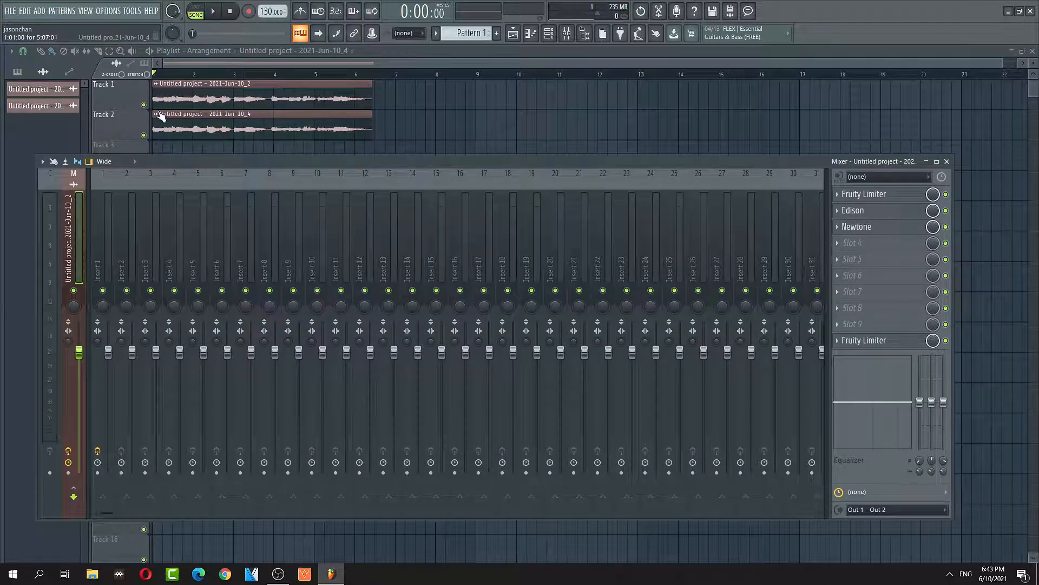
pyautogui.click(144, 104)
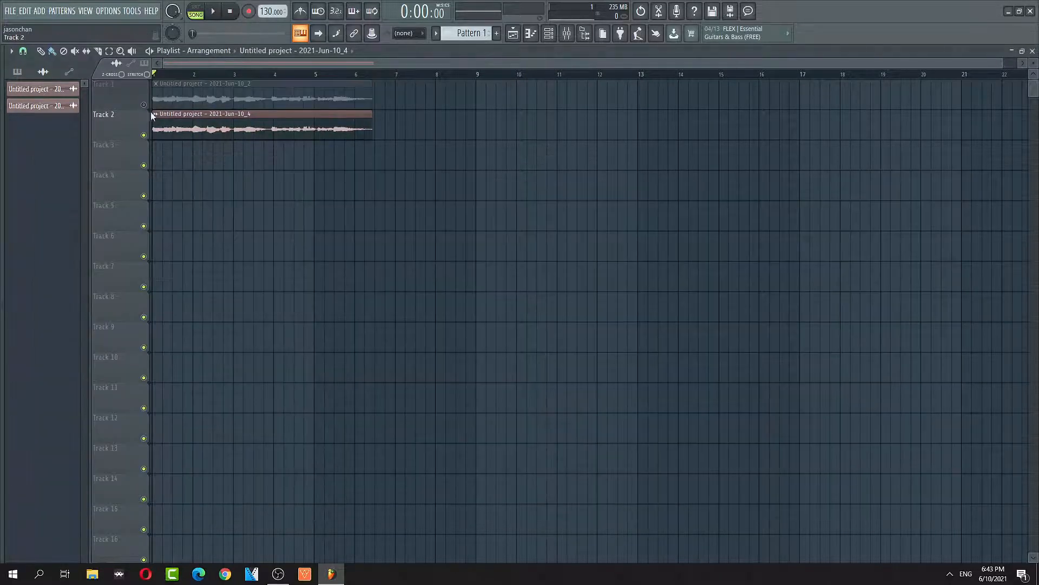
pyautogui.press('space')
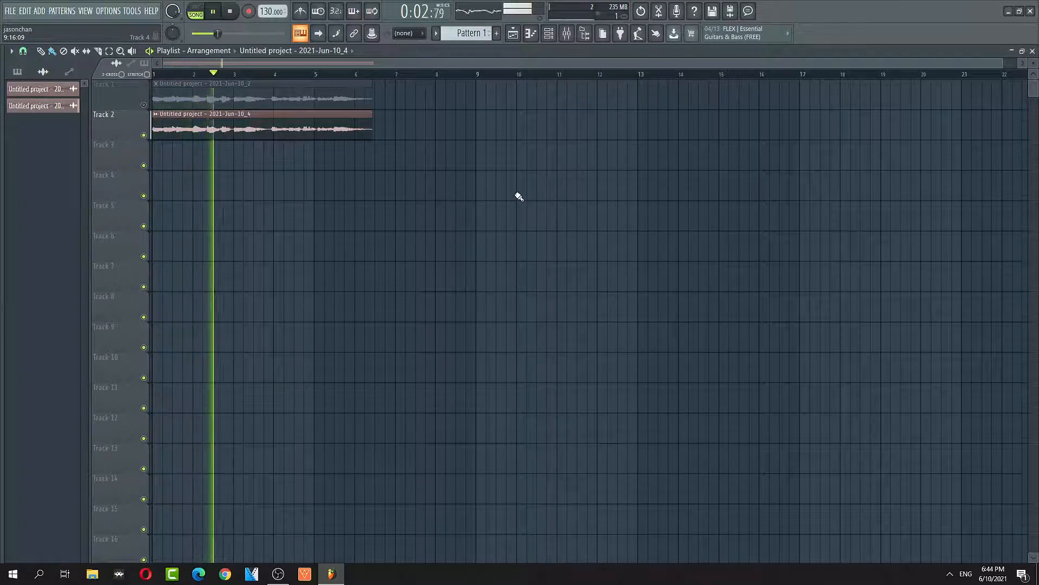
pyautogui.press('space')
# Close the playlist, select mixer Insert 1 and open the channel rack.
pyautogui.click(1032, 51)
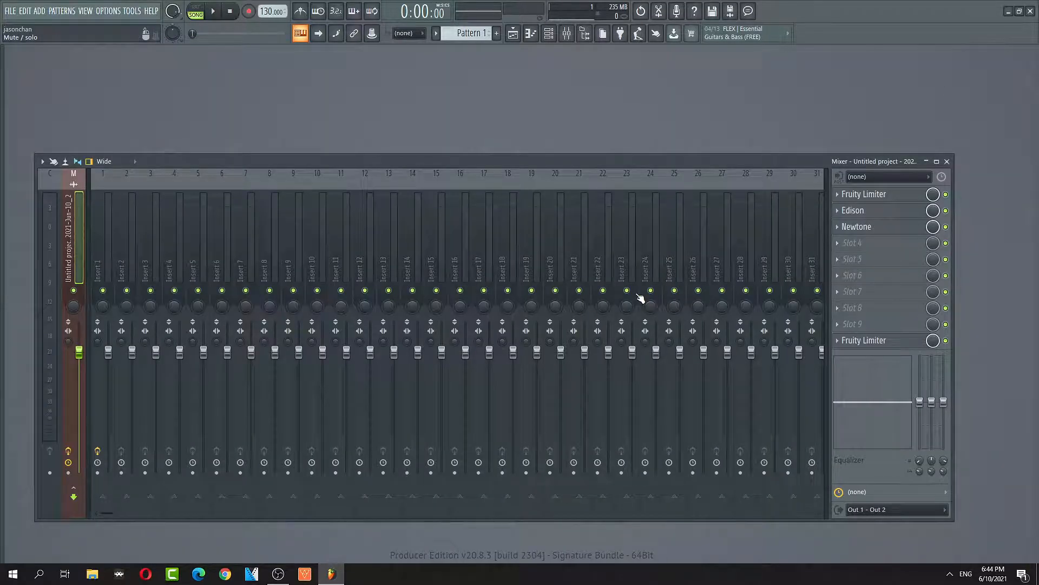
pyautogui.click(106, 209)
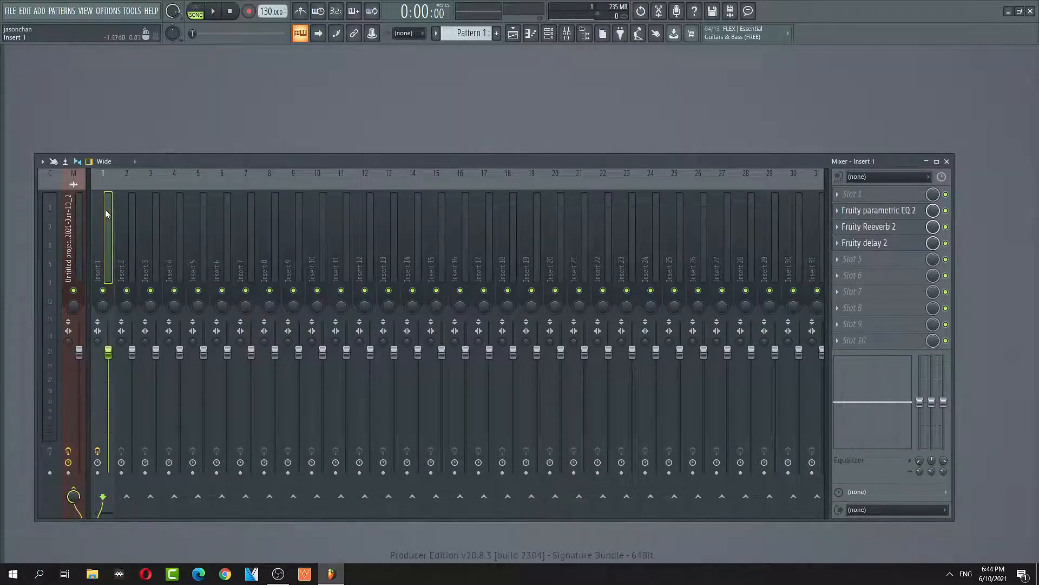
pyautogui.click(80, 211)
pyautogui.click(108, 211)
pyautogui.click(86, 11)
pyautogui.click(530, 33)
pyautogui.click(531, 34)
pyautogui.click(549, 33)
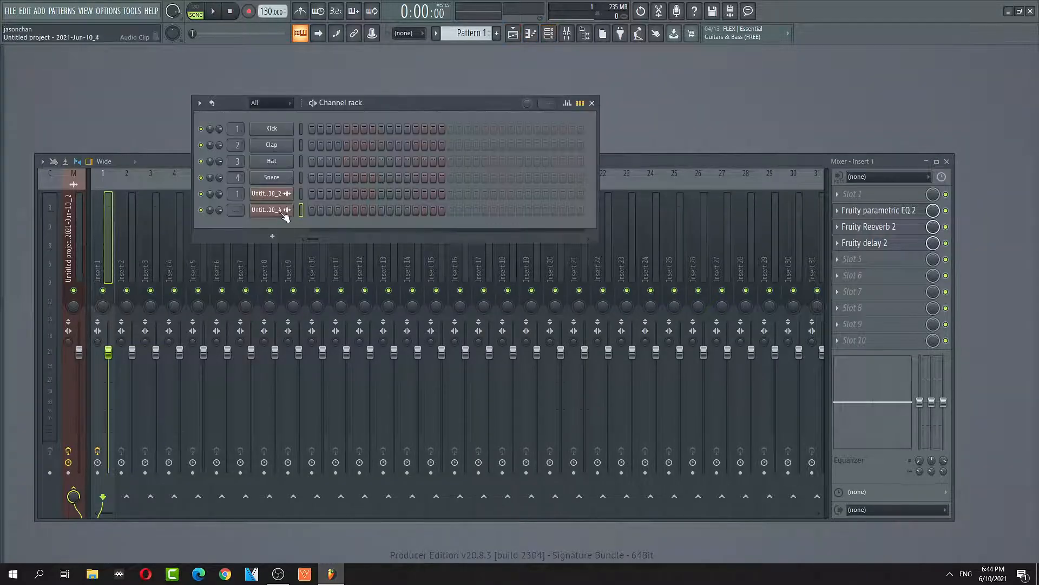
# Remove the Insert 1 routing from the 2021-Jun-10_2 channel and assign Insert 1 to 2021-Jun-10_4.
pyautogui.click(282, 213)
pyautogui.click(407, 210)
pyautogui.moveTo(235, 195); pyautogui.dragTo(236, 204)
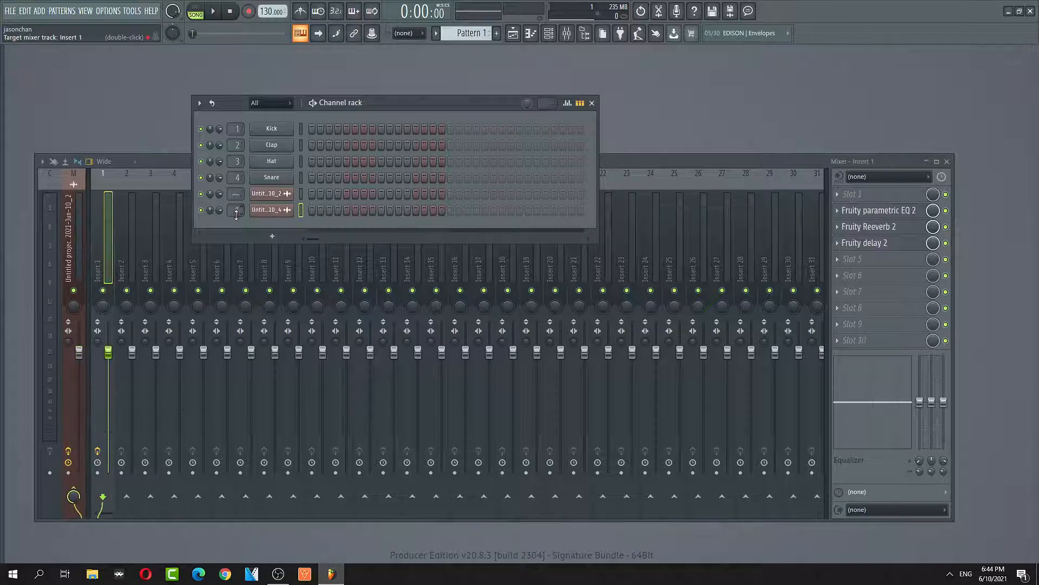
# Link the selected 2021-Jun-10_4 audio channel to mixer Insert 1 through the track's channel routing.
pyautogui.click(271, 209)
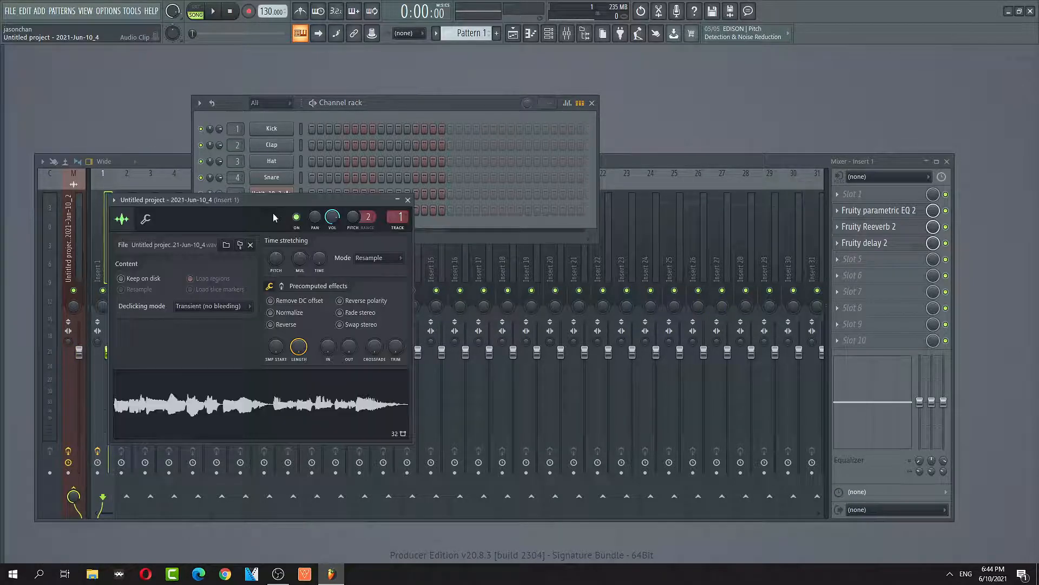
pyautogui.rightClick(100, 238)
pyautogui.moveTo(197, 280)
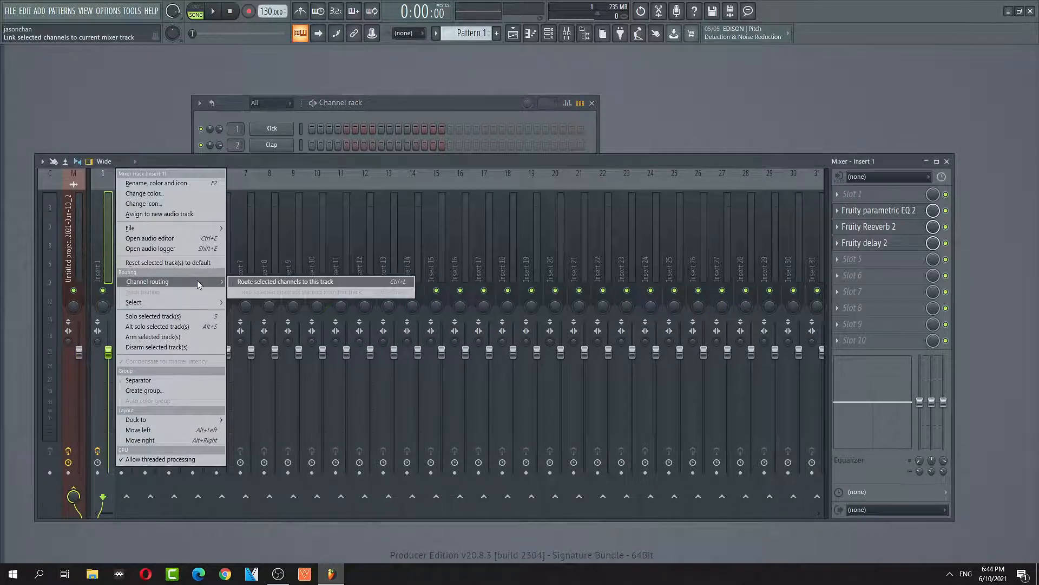
pyautogui.click(255, 282)
pyautogui.click(416, 116)
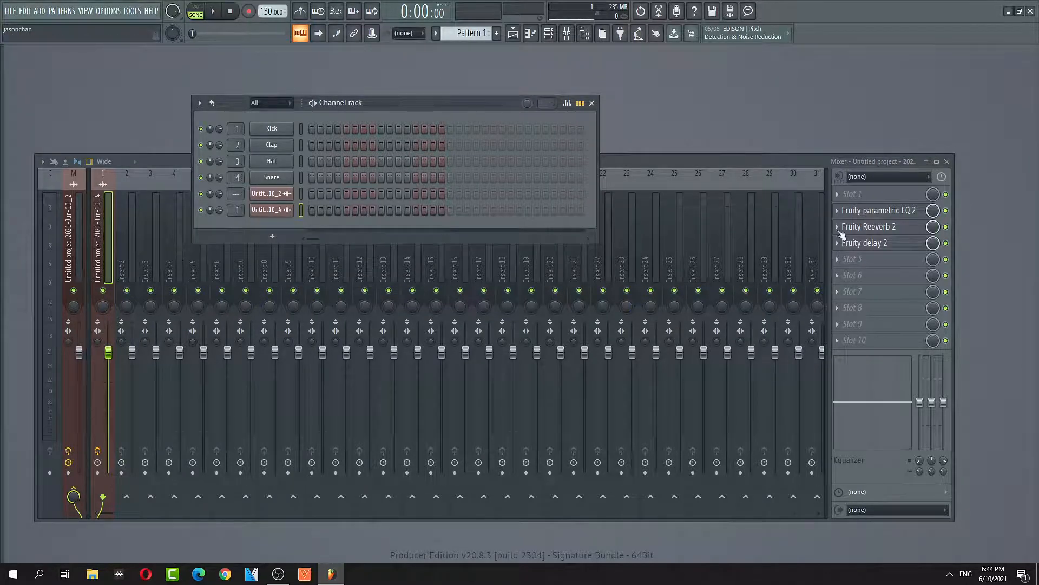
# Replace the equalizer in slot 2 of Insert 1 with a fresh Fruity Parametric EQ 2.
pyautogui.click(872, 214)
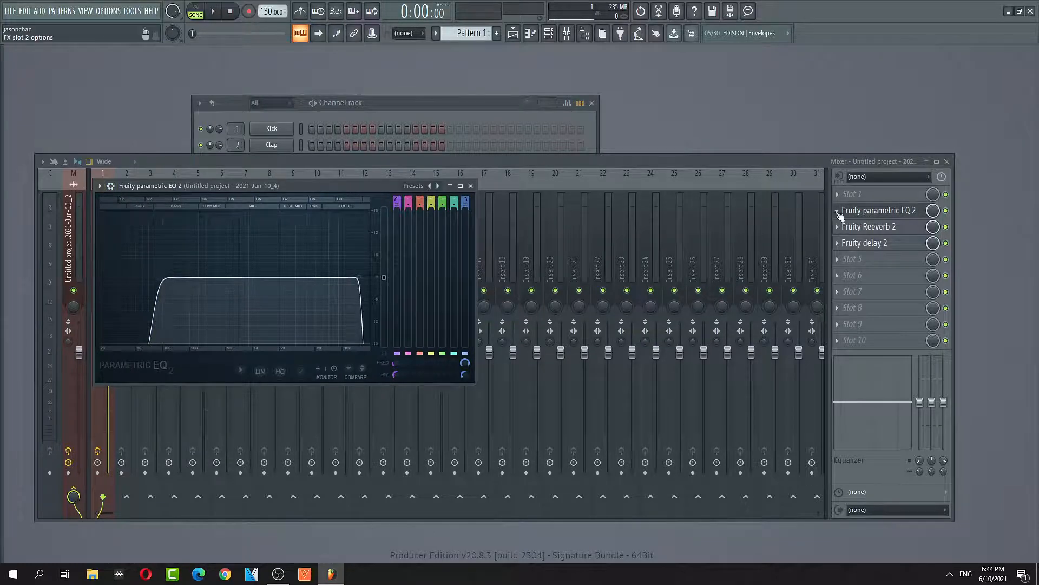
pyautogui.rightClick(848, 215)
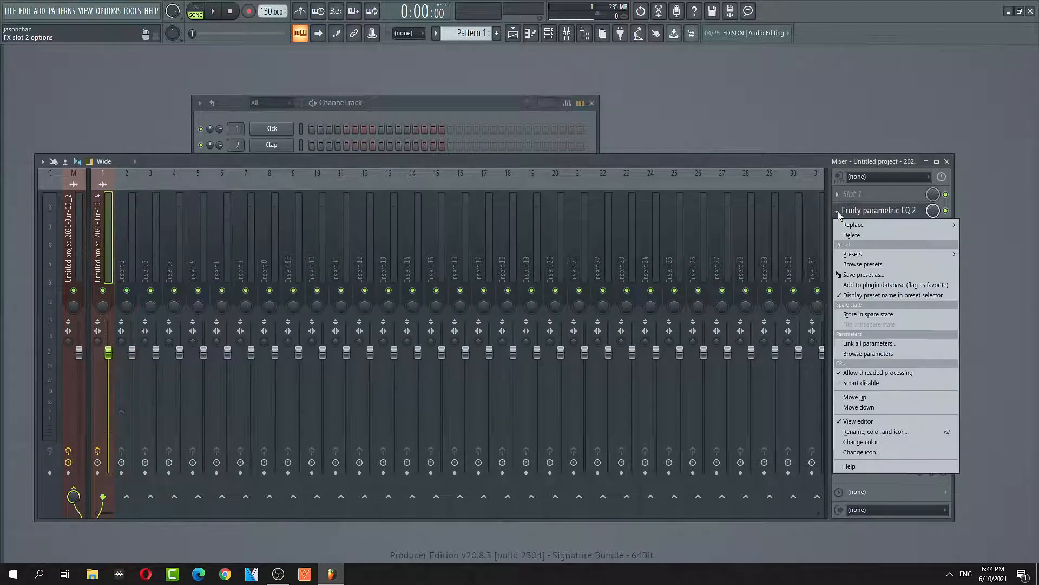
pyautogui.moveTo(847, 225)
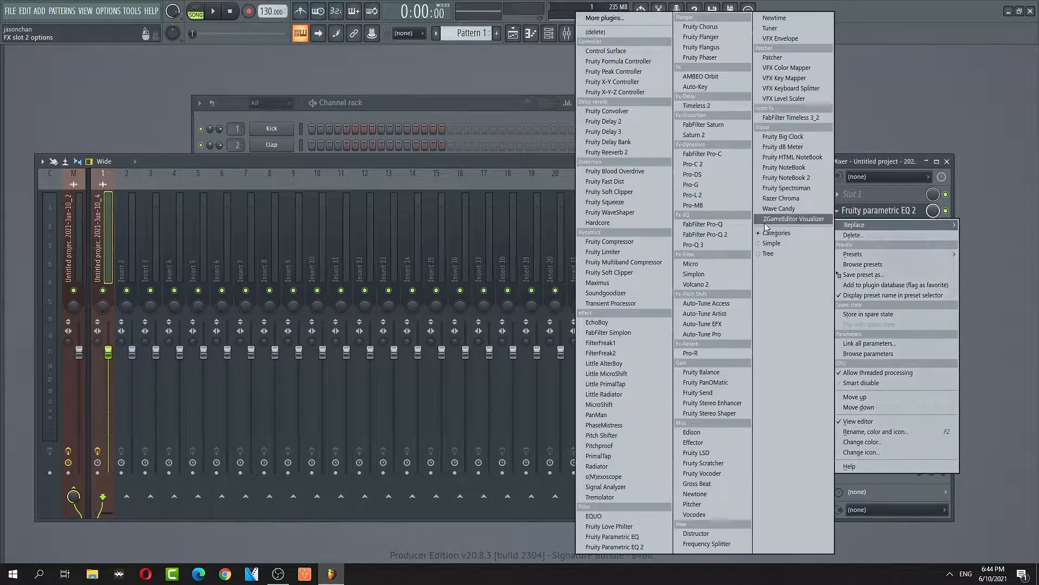
pyautogui.click(644, 546)
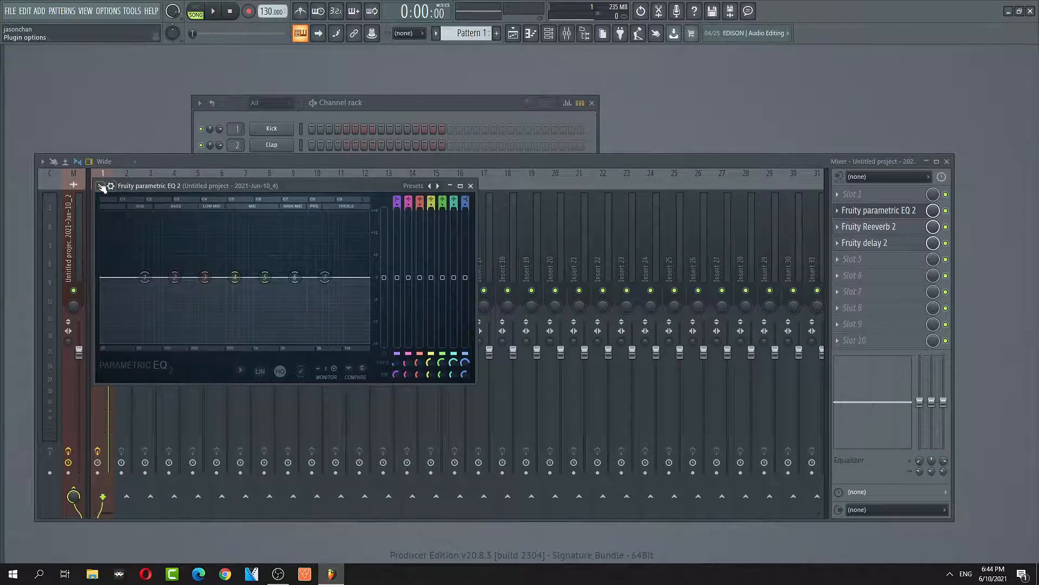
# Load the 20Hz + 18kHz cut preset in the Fruity Parametric EQ 2.
pyautogui.click(173, 185)
pyautogui.moveTo(231, 227)
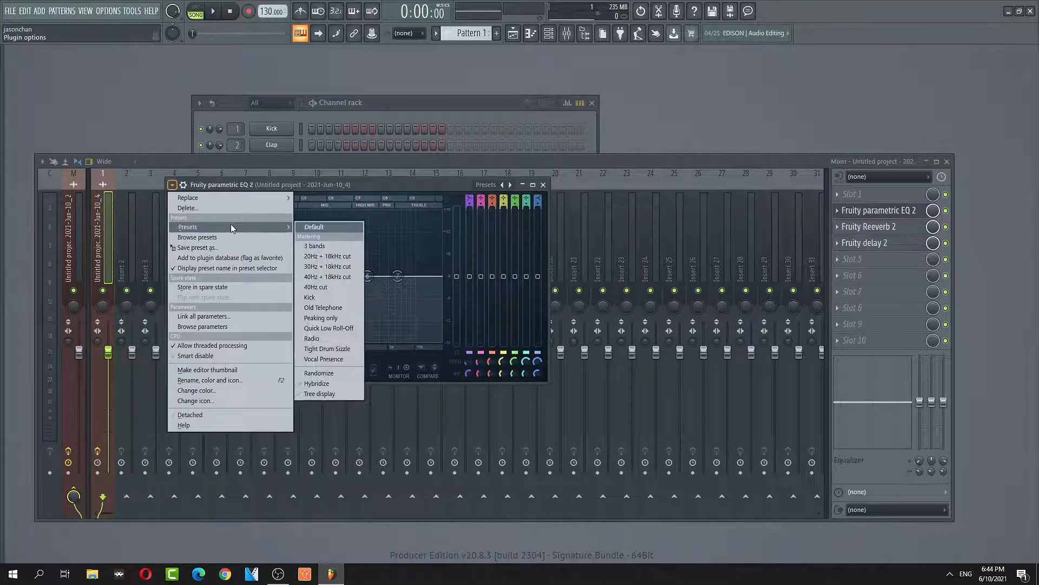
pyautogui.click(327, 256)
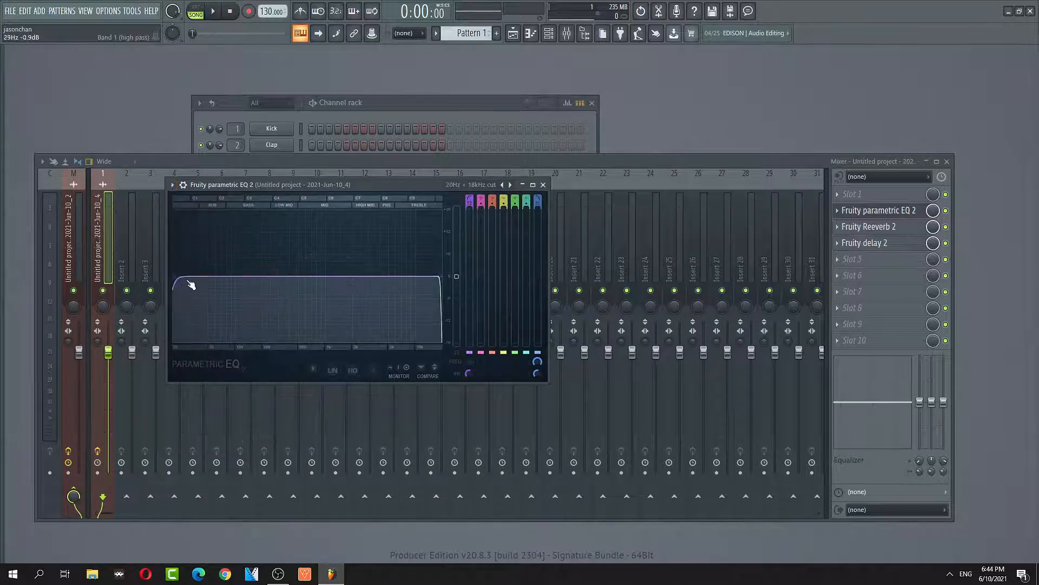
# Start playback of the corrected vocal and disable Fruity Reeverb 2 and Fruity delay 2 on its mixer track.
pyautogui.click(213, 12)
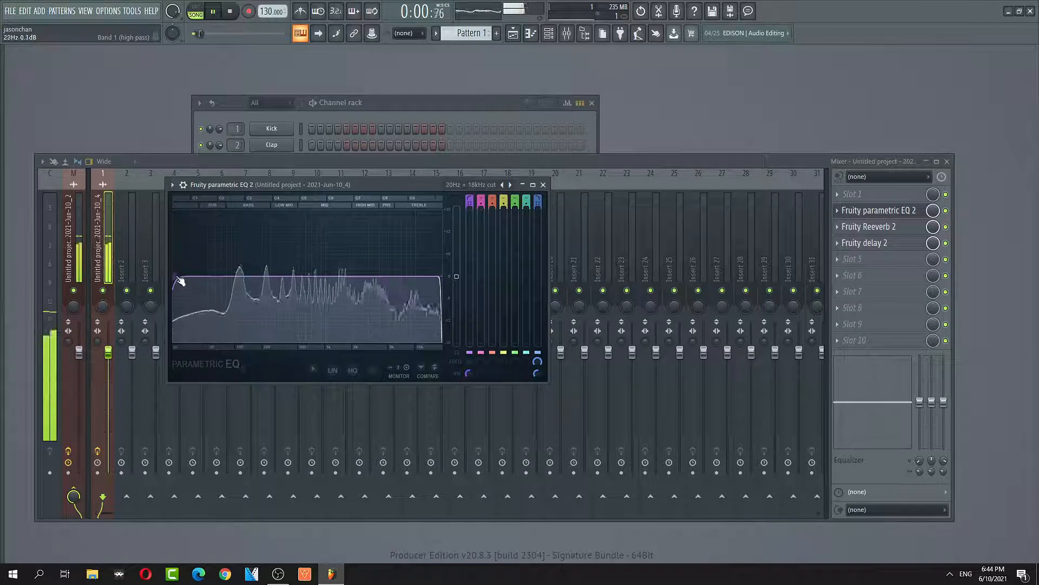
pyautogui.click(945, 226)
pyautogui.click(945, 243)
pyautogui.click(474, 116)
pyautogui.click(272, 209)
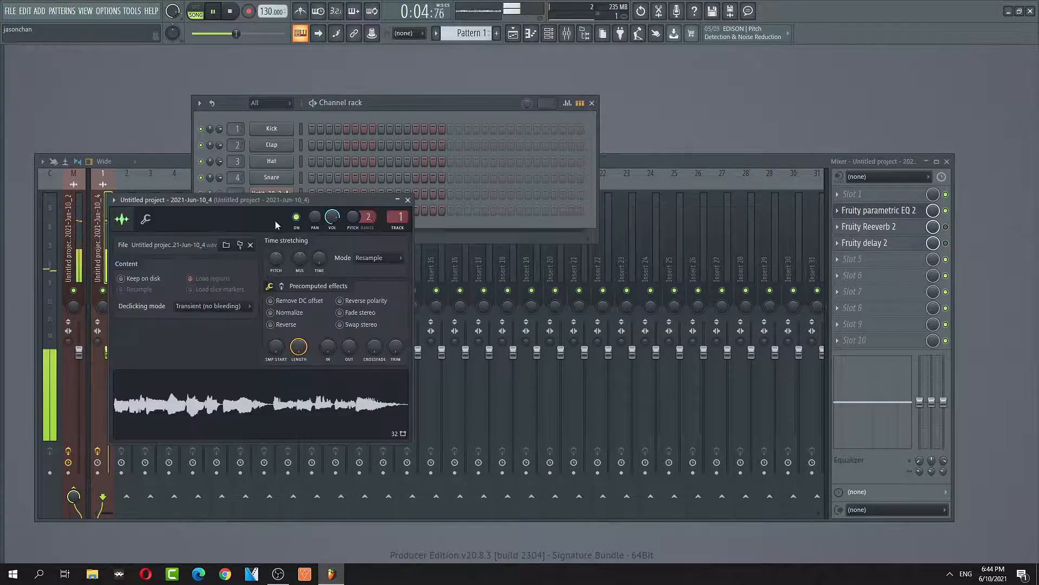
# Open Fruity Parametric EQ 2 on the vocal track and try high-pass cutoffs of about 116 Hz and 93 Hz during playback.
pyautogui.click(880, 211)
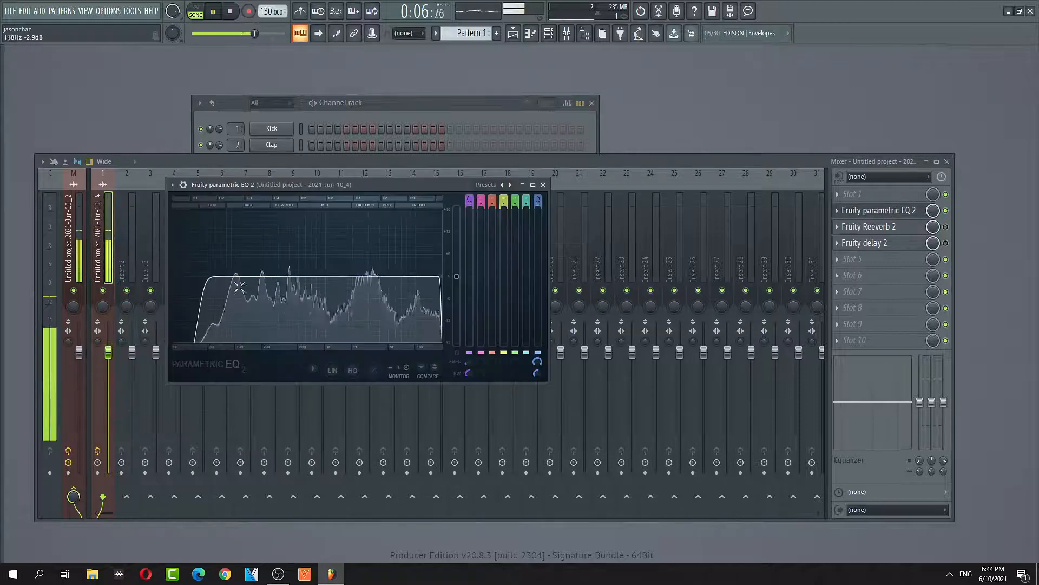
pyautogui.moveTo(209, 277); pyautogui.dragTo(250, 276)
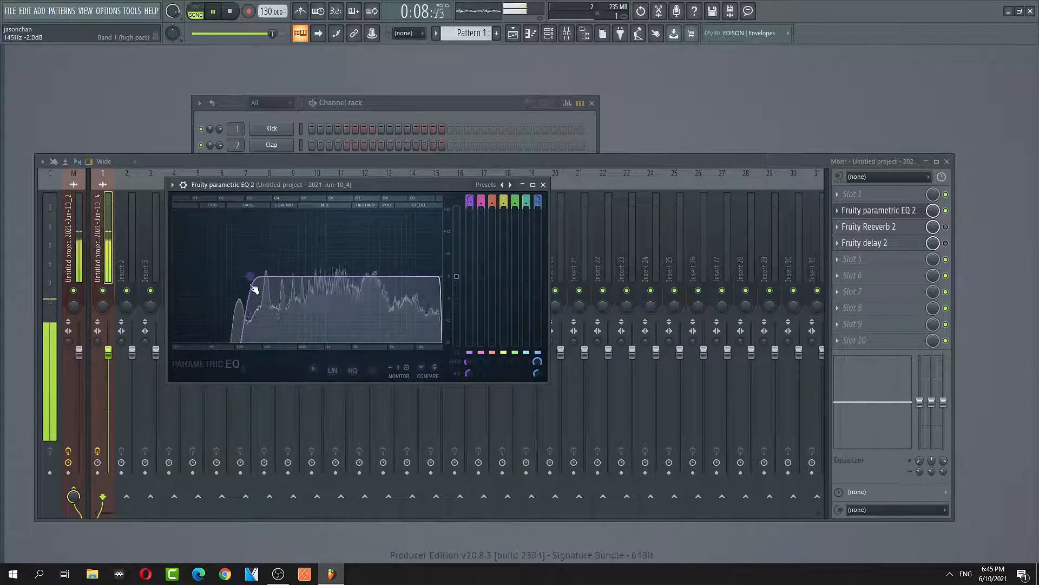
pyautogui.moveTo(251, 284); pyautogui.dragTo(245, 283)
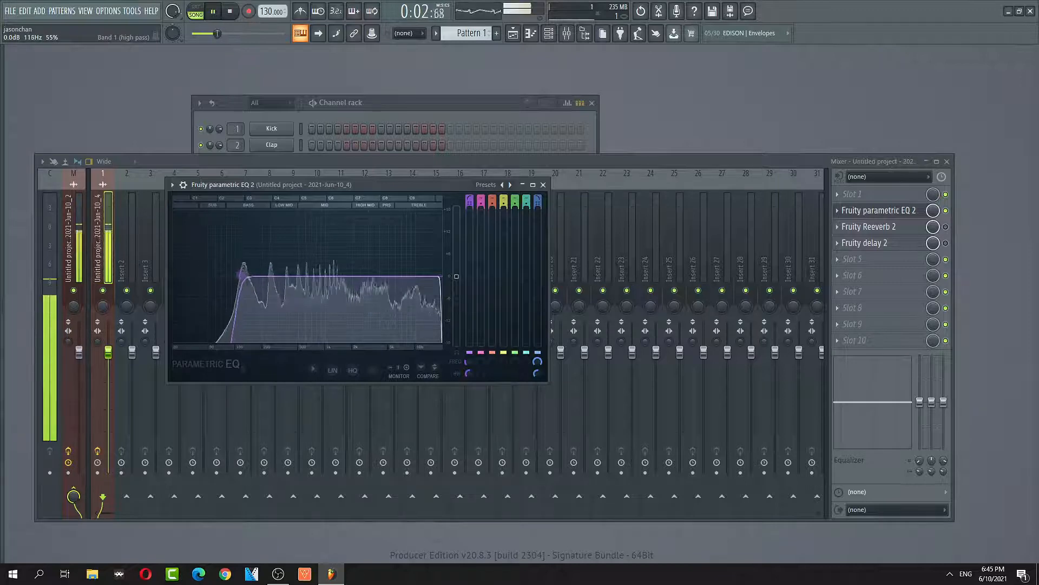
pyautogui.moveTo(239, 277); pyautogui.dragTo(238, 277)
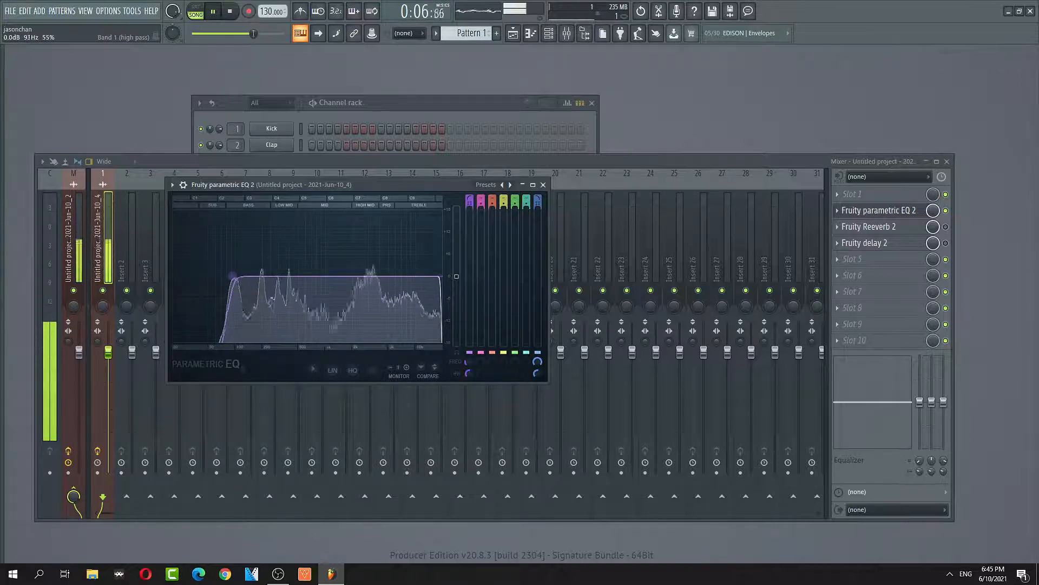
pyautogui.press('space')
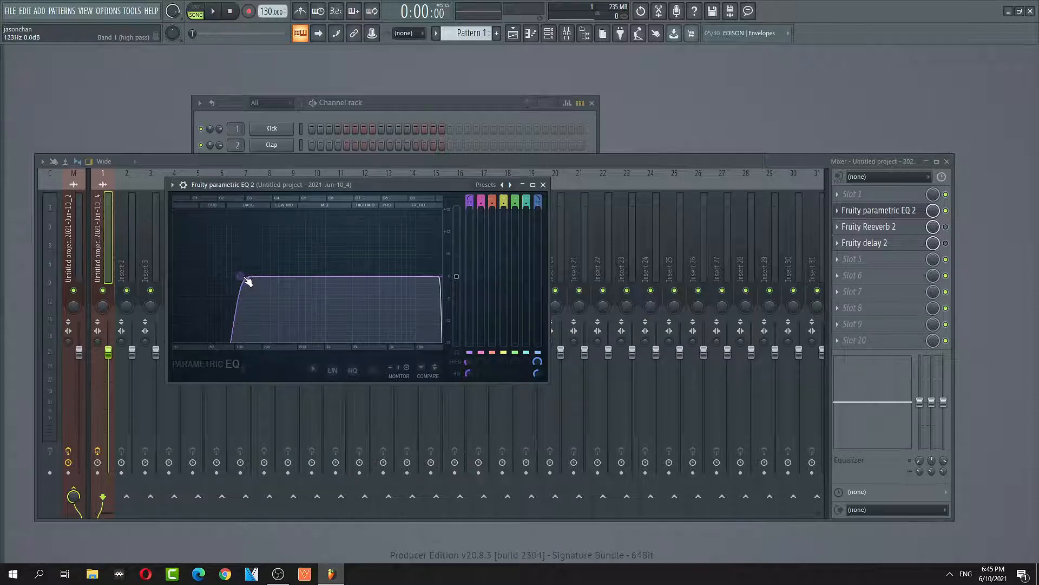
pyautogui.press('space')
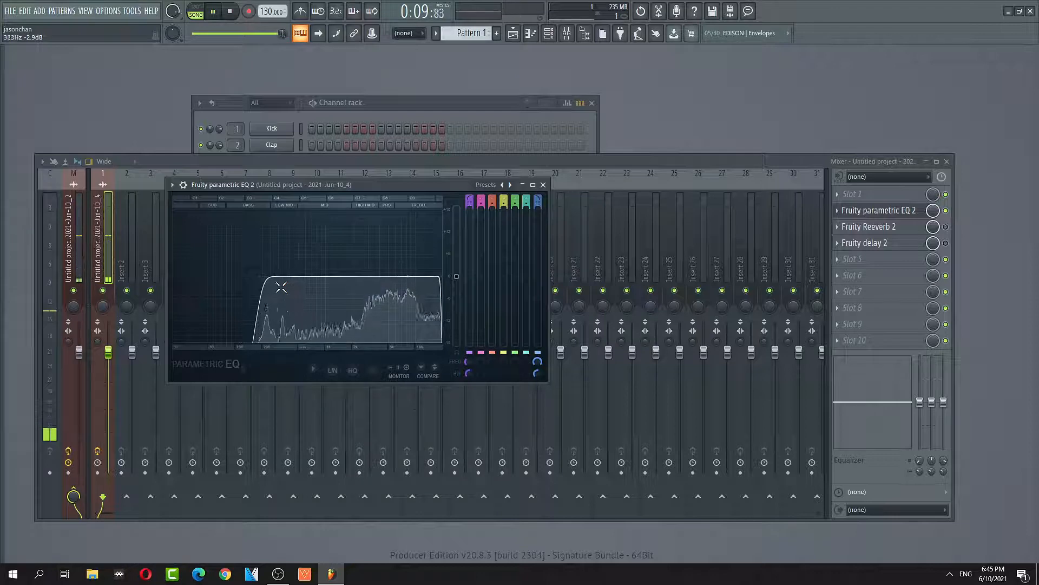
# Lower the low-pass cutoff slightly in the equalizer and raise the band 1 high-pass cutoff within the bass range.
pyautogui.moveTo(442, 277); pyautogui.dragTo(400, 282)
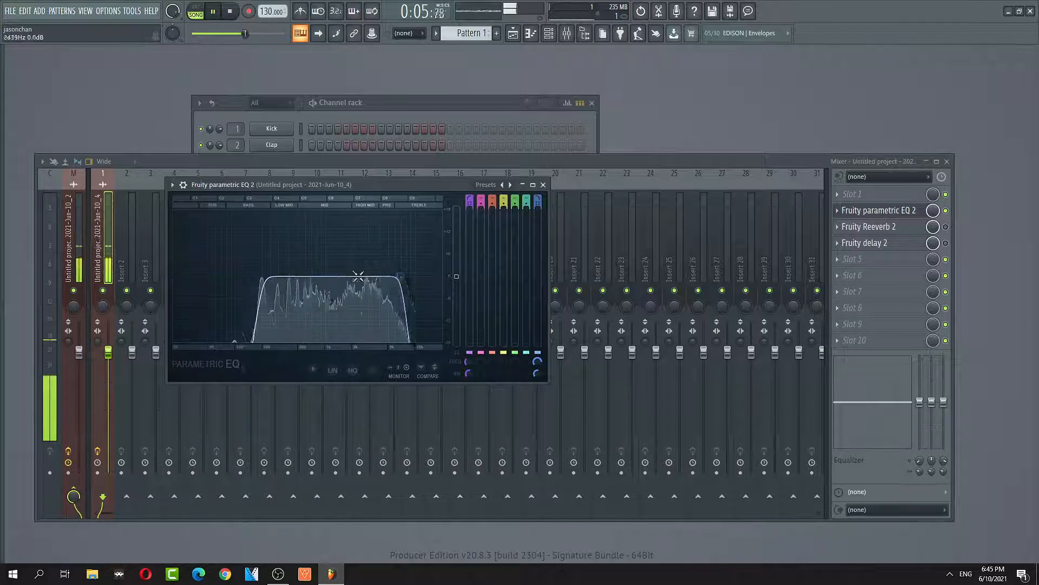
pyautogui.moveTo(429, 276); pyautogui.dragTo(434, 277)
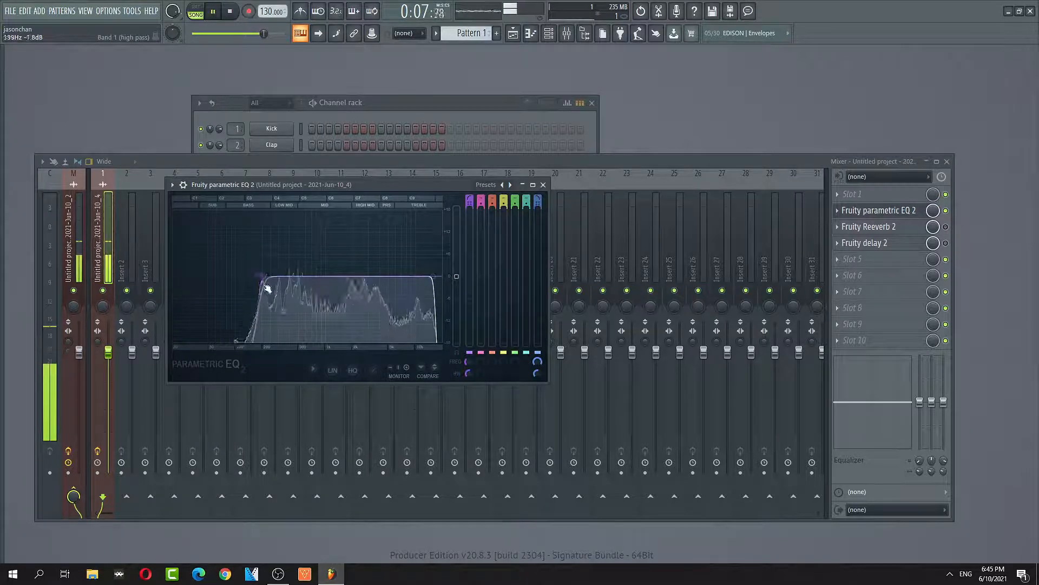
pyautogui.moveTo(242, 276); pyautogui.dragTo(236, 276)
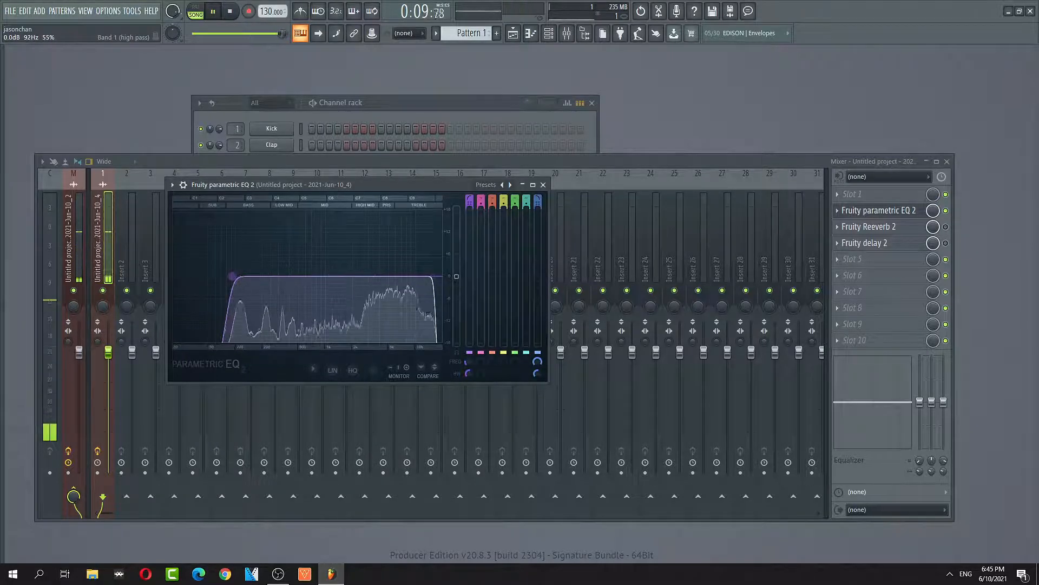
pyautogui.press('space')
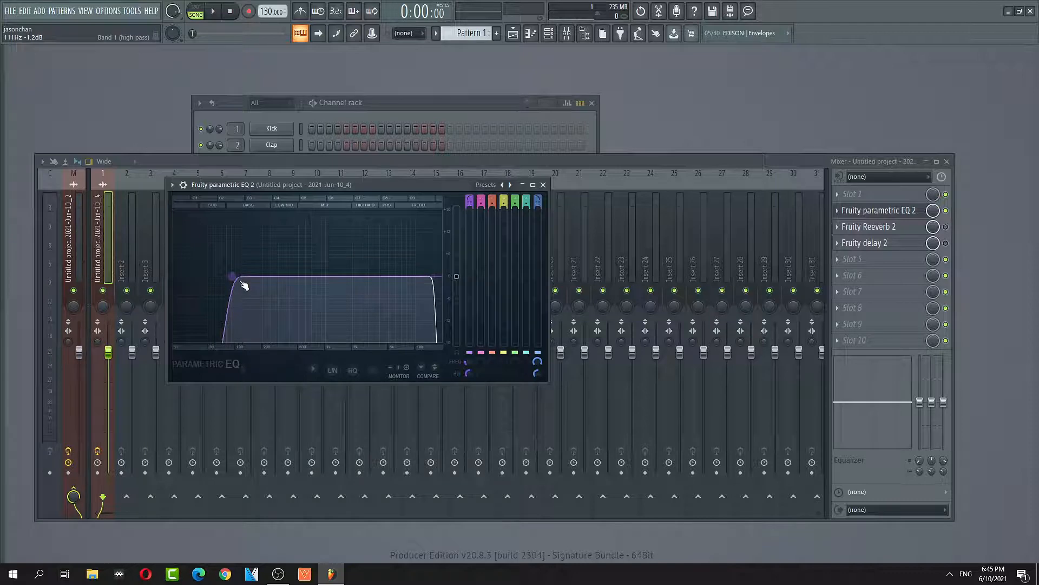
pyautogui.moveTo(241, 290); pyautogui.dragTo(268, 290)
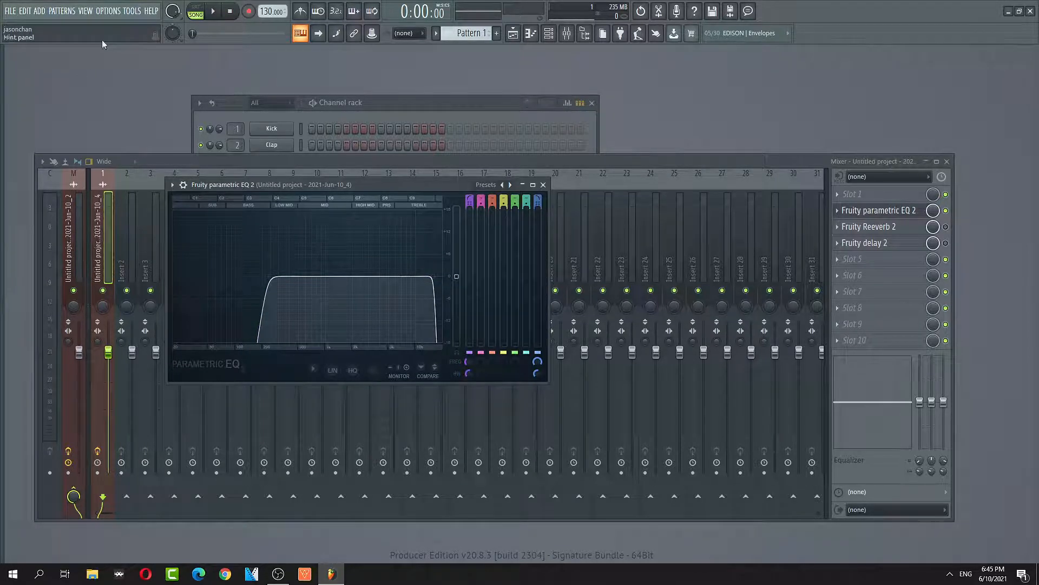
# Add a BooBass instrument channel to the project and open its piano roll.
pyautogui.click(88, 14)
pyautogui.moveTo(54, 16)
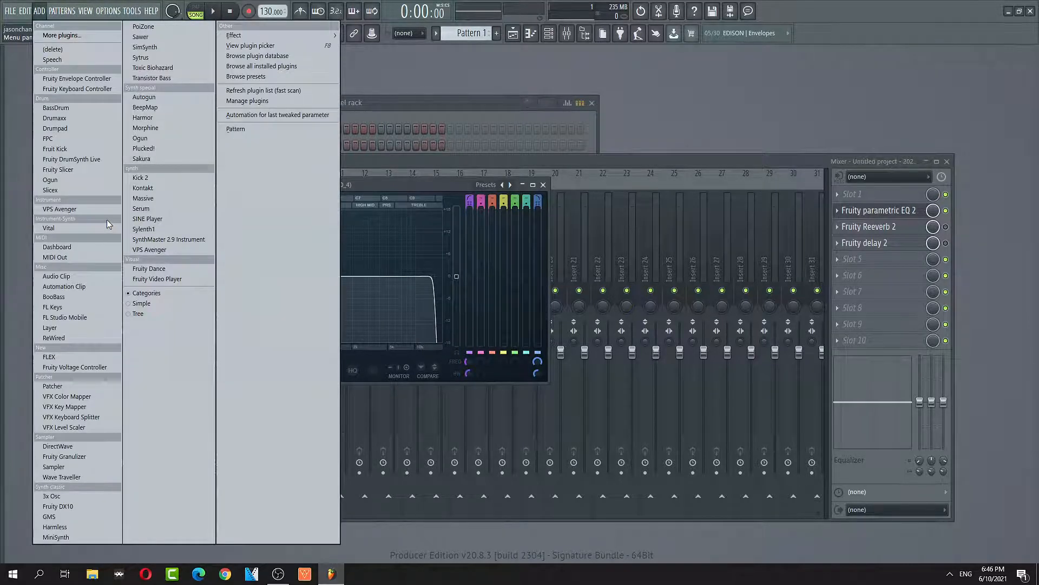
pyautogui.click(73, 299)
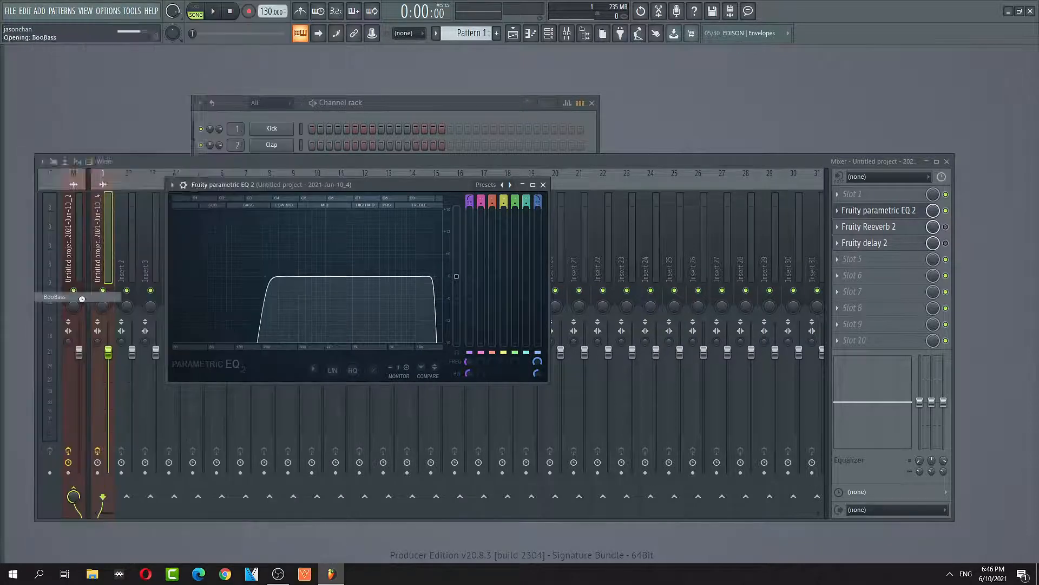
pyautogui.moveTo(109, 103); pyautogui.dragTo(191, 114)
pyautogui.click(99, 113)
pyautogui.click(111, 128)
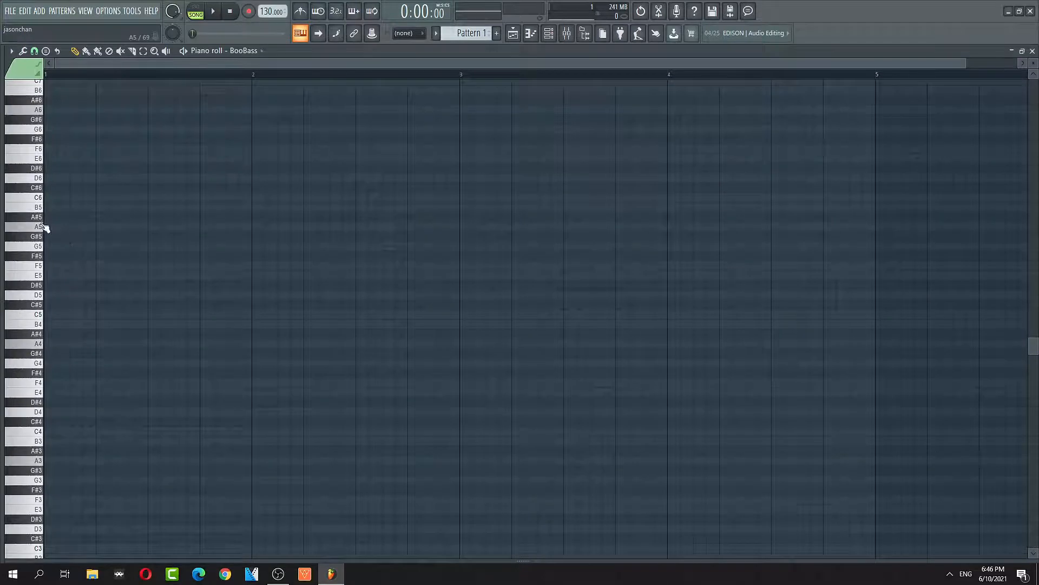
# Draw one BooBass note per beat, using A5 in bar 1, B5 in bar 2 and C6 in bar 3.
pyautogui.click(60, 228)
pyautogui.click(100, 227)
pyautogui.click(152, 228)
pyautogui.click(204, 228)
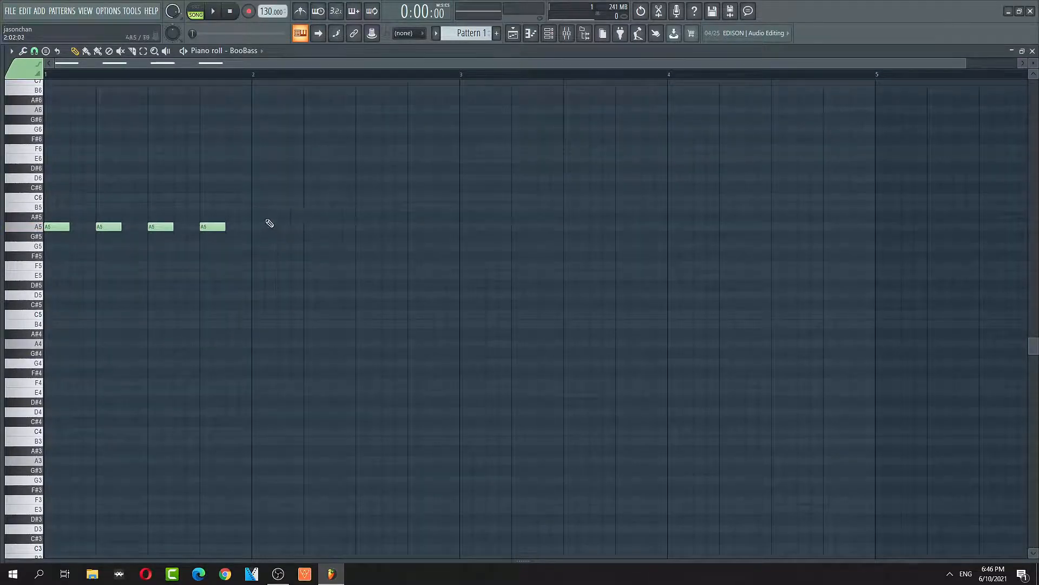
pyautogui.click(258, 208)
pyautogui.click(310, 208)
pyautogui.click(358, 207)
pyautogui.click(414, 207)
pyautogui.click(468, 197)
pyautogui.click(518, 198)
pyautogui.click(570, 198)
pyautogui.click(621, 198)
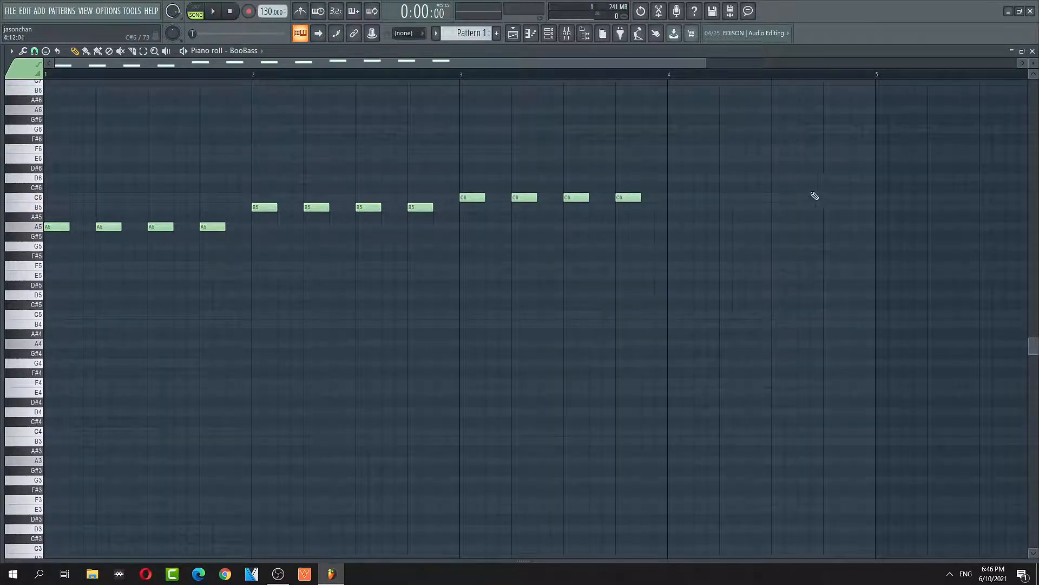
pyautogui.click(1032, 51)
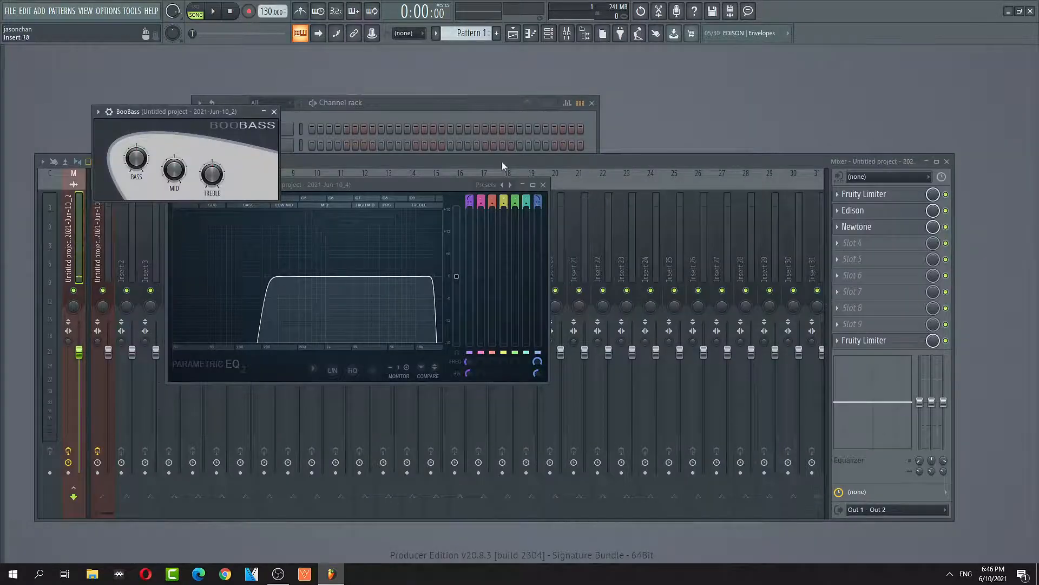
# Place Pattern 1 at the start of playlist Track 3 and play it together with the corrected vocal.
pyautogui.click(89, 14)
pyautogui.click(100, 34)
pyautogui.moveTo(300, 155); pyautogui.dragTo(260, 159)
pyautogui.rightClick(276, 161)
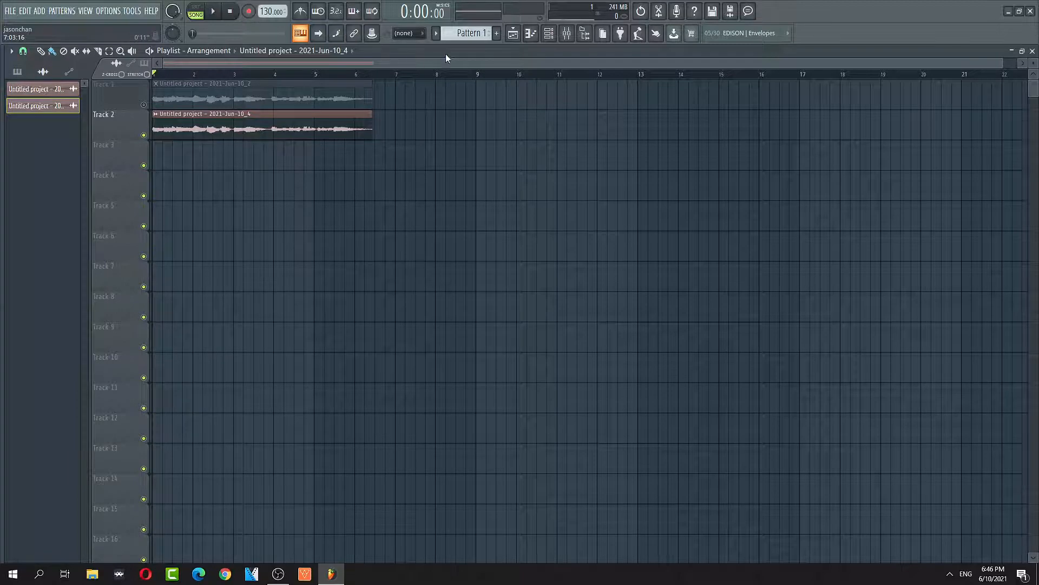
pyautogui.scroll(1, 466, 34)
pyautogui.scroll(-1, 466, 34)
pyautogui.moveTo(252, 156); pyautogui.dragTo(159, 158)
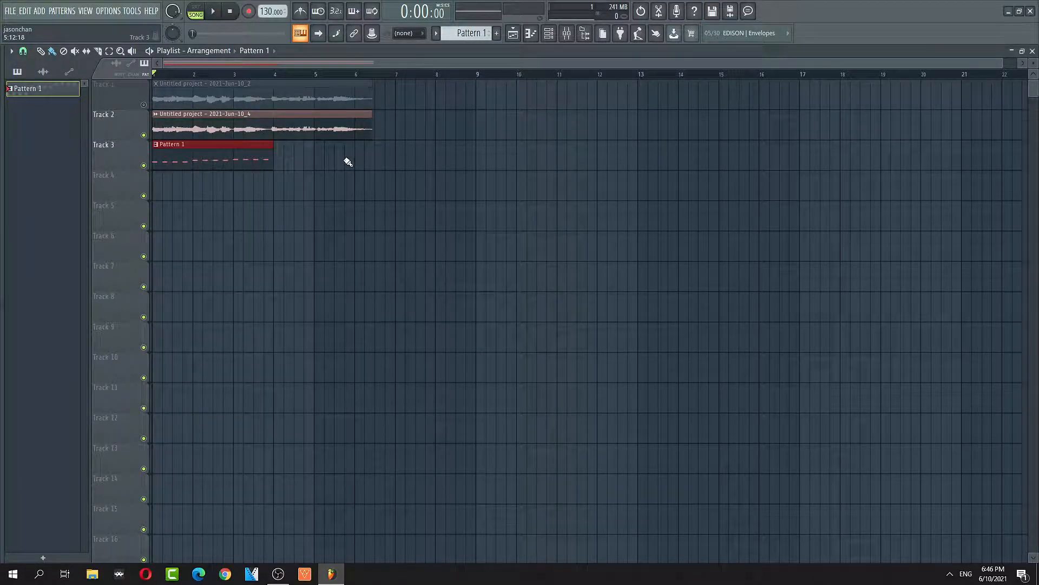
pyautogui.press('space')
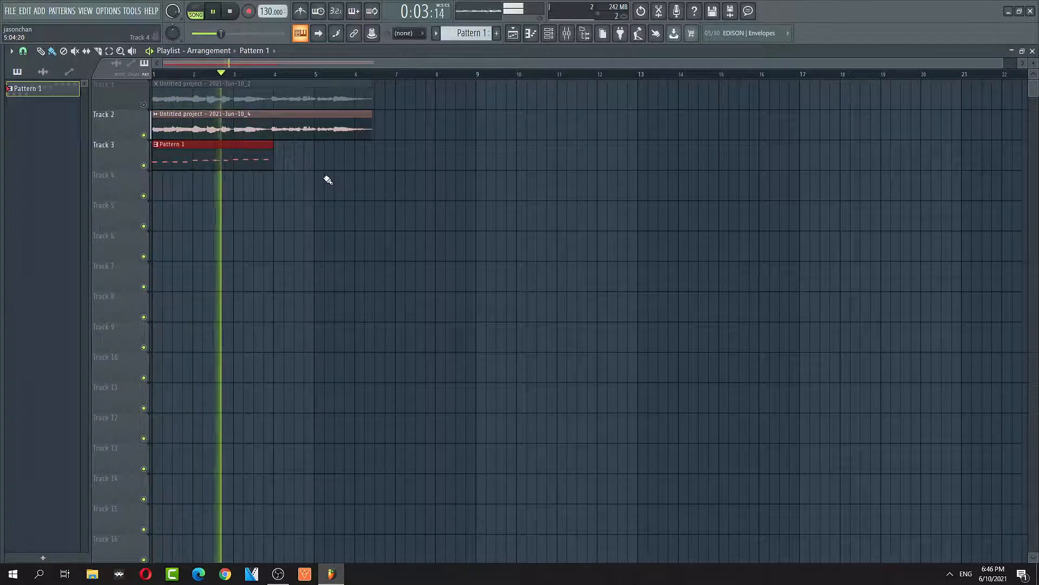
pyautogui.press('space')
pyautogui.press('space')
pyautogui.press('F5')
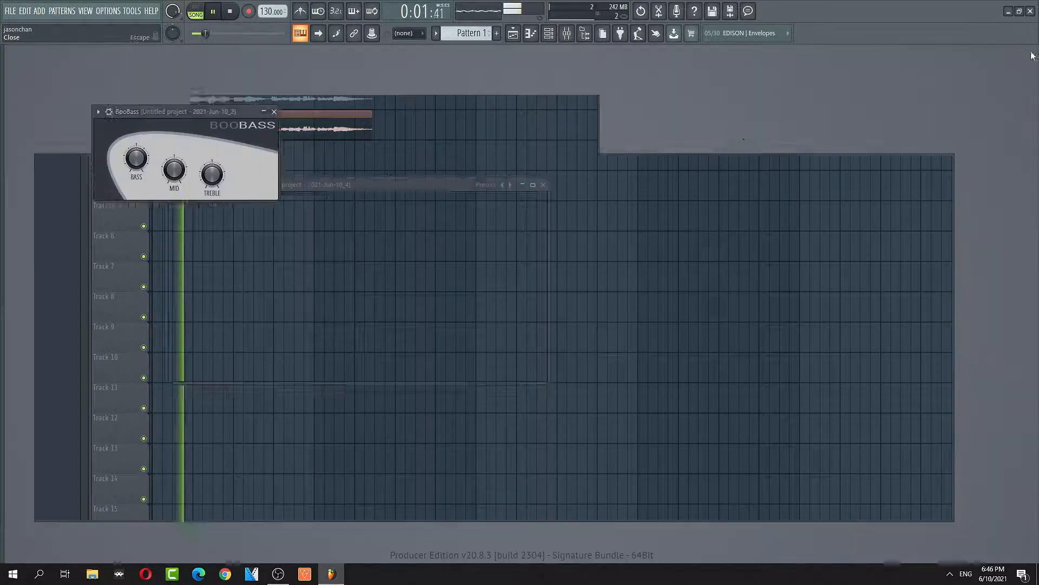
# Reopen the BooBass piano roll and add a D6 note on each of the four beats of bar 4.
pyautogui.click(108, 112)
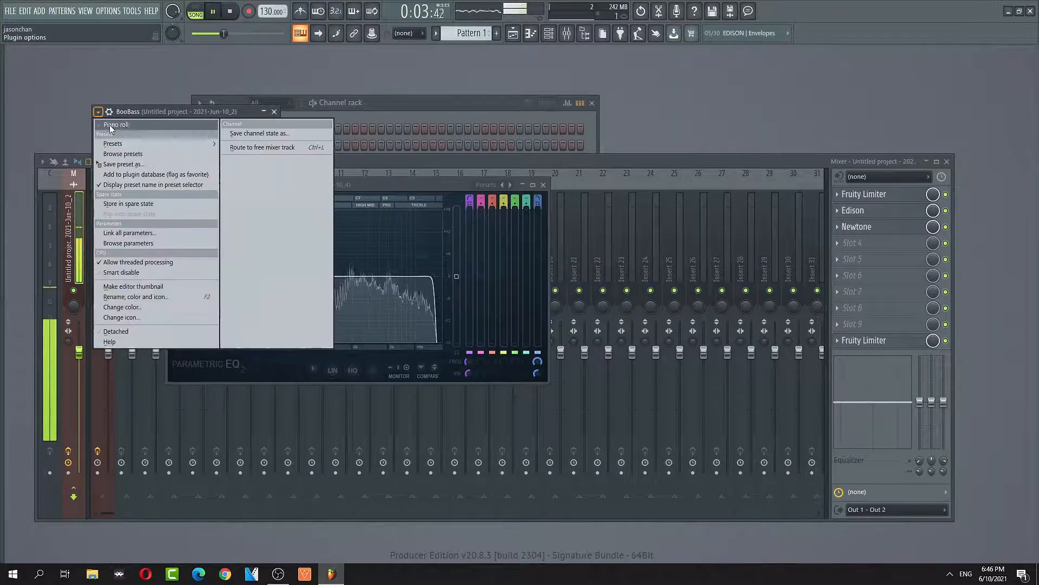
pyautogui.click(110, 125)
pyautogui.click(677, 197)
pyautogui.click(729, 198)
pyautogui.rightClick(731, 198)
pyautogui.rightClick(681, 197)
pyautogui.click(675, 177)
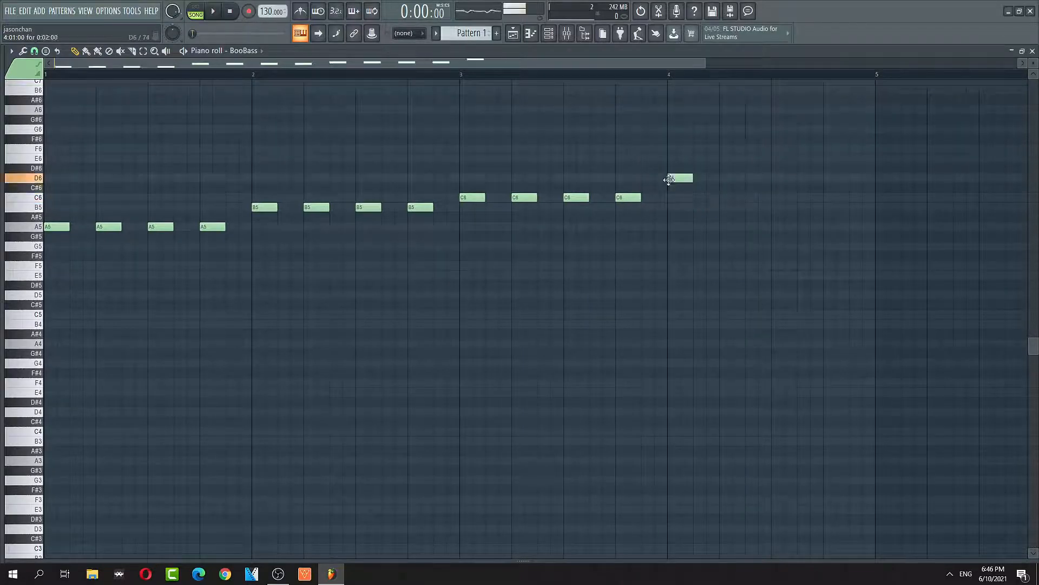
pyautogui.click(728, 178)
pyautogui.click(781, 177)
pyautogui.click(832, 178)
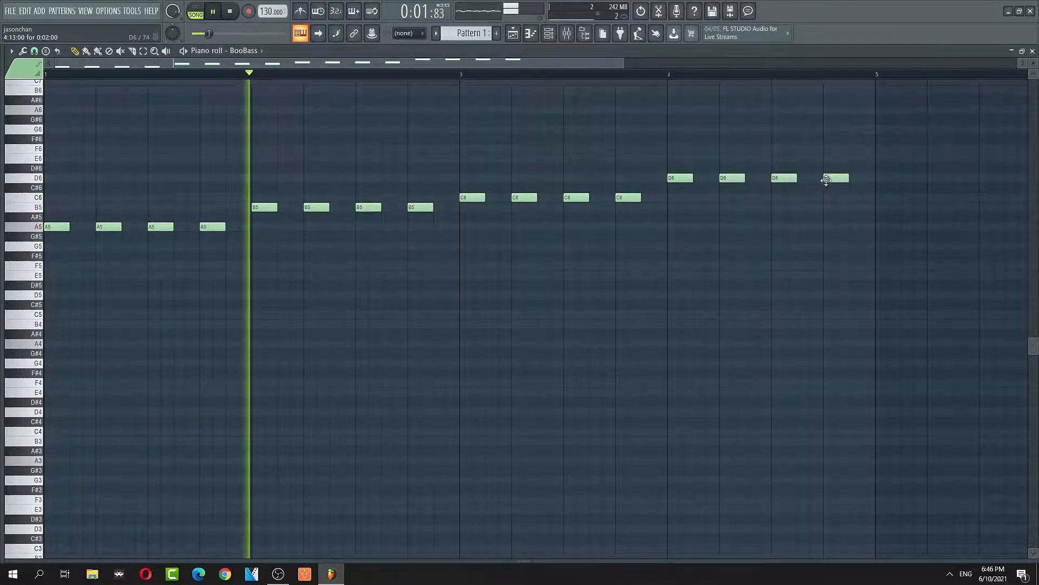
# Try four E6 notes on the beats of bar 5 and remove them again.
pyautogui.moveTo(554, 63); pyautogui.dragTo(622, 64)
pyautogui.scroll(2, 758, 185)
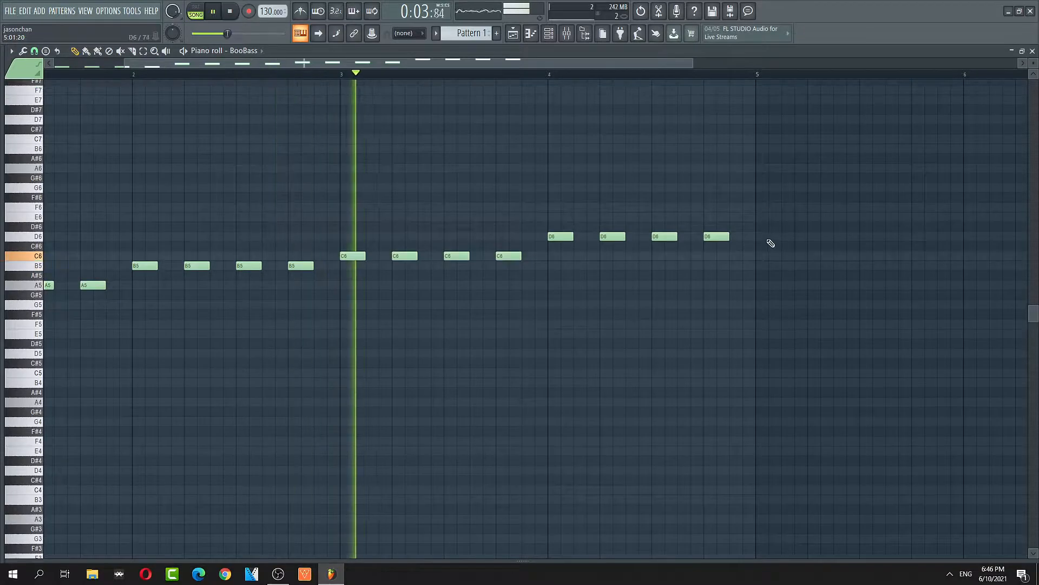
pyautogui.click(769, 217)
pyautogui.click(820, 217)
pyautogui.click(872, 217)
pyautogui.click(924, 218)
pyautogui.press('space')
pyautogui.rightClick(924, 217)
pyautogui.rightClick(872, 217)
pyautogui.rightClick(820, 217)
pyautogui.rightClick(769, 217)
pyautogui.moveTo(423, 64); pyautogui.dragTo(278, 77)
pyautogui.moveTo(897, 352); pyautogui.dragTo(129, 177)
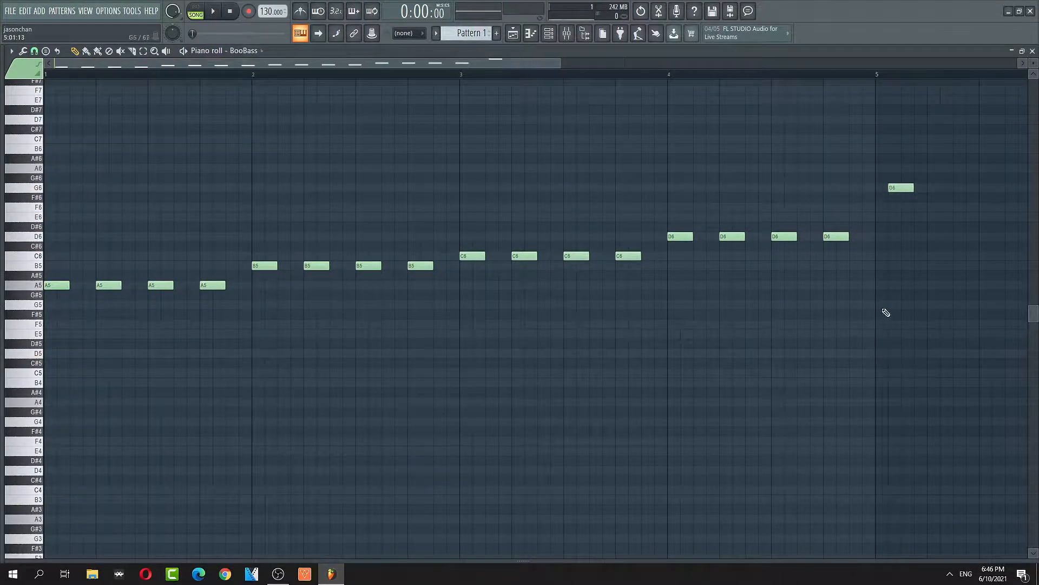
pyautogui.rightClick(903, 188)
pyautogui.moveTo(882, 392); pyautogui.dragTo(27, 179)
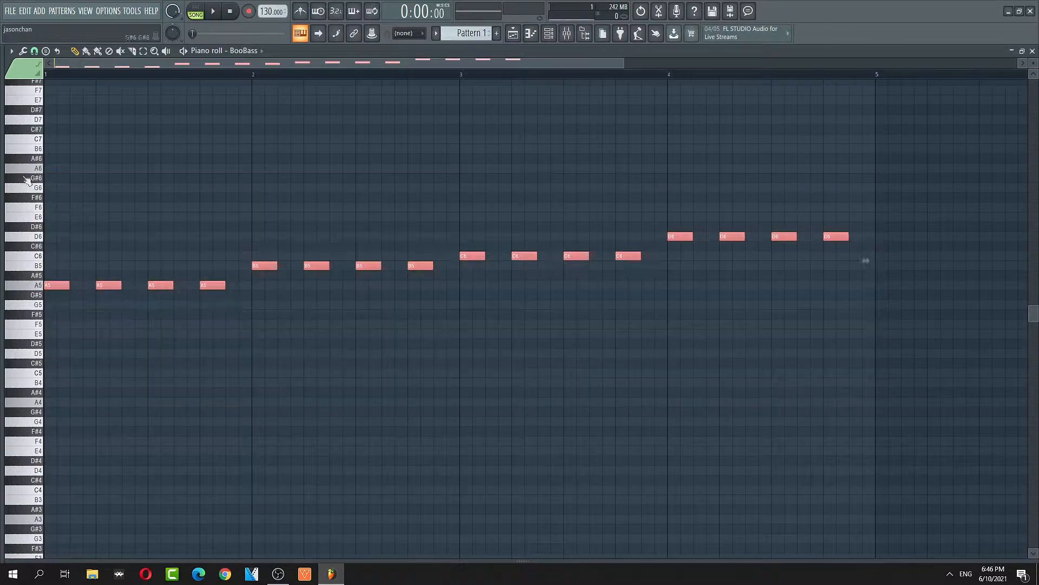
pyautogui.click(58, 319)
pyautogui.moveTo(56, 320); pyautogui.dragTo(70, 378)
pyautogui.rightClick(76, 374)
# Transpose all BooBass notes in bars 1 to 4 down by 12 semitones and play the line with the vocal.
pyautogui.moveTo(860, 394); pyautogui.dragTo(31, 154)
pyautogui.hotkey('shift', 'Down')
pyautogui.hotkey('shift', 'Down')
pyautogui.hotkey('shift', 'Down')
pyautogui.hotkey('shift', 'Down')
pyautogui.hotkey('shift', 'Down')
pyautogui.hotkey('shift', 'Down')
pyautogui.hotkey('shift', 'Down')
pyautogui.hotkey('shift', 'Down')
pyautogui.hotkey('shift', 'Down')
pyautogui.hotkey('shift', 'Down')
pyautogui.hotkey('shift', 'Down')
pyautogui.hotkey('shift', 'Down')
pyautogui.press('space')
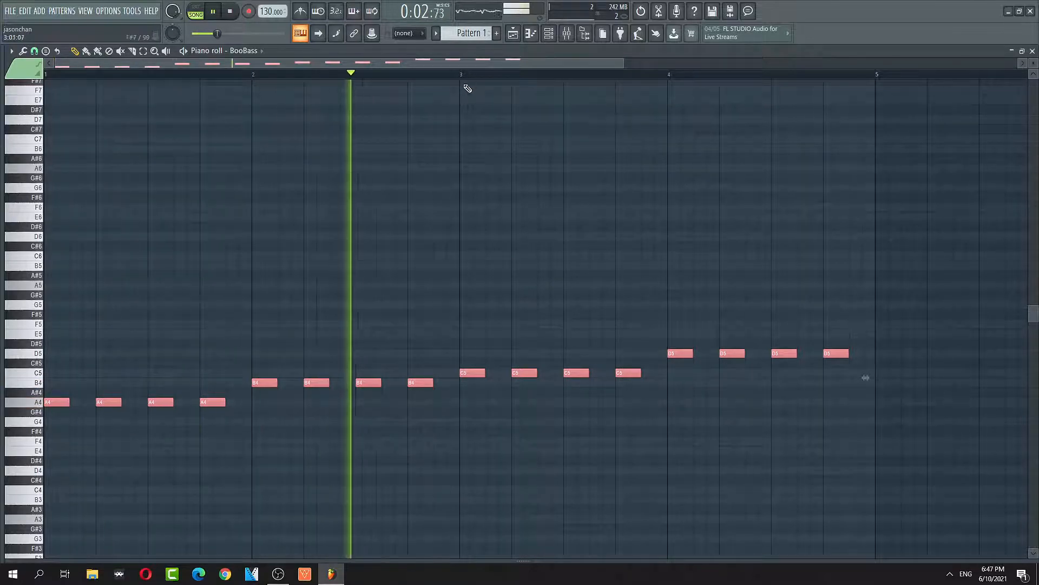
pyautogui.moveTo(489, 63); pyautogui.dragTo(555, 64)
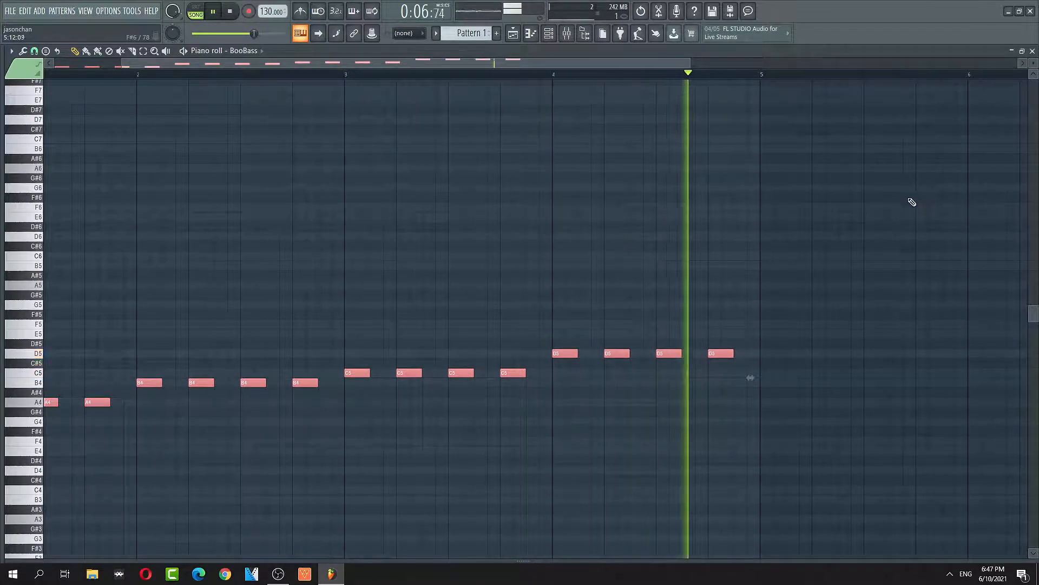
pyautogui.press('space')
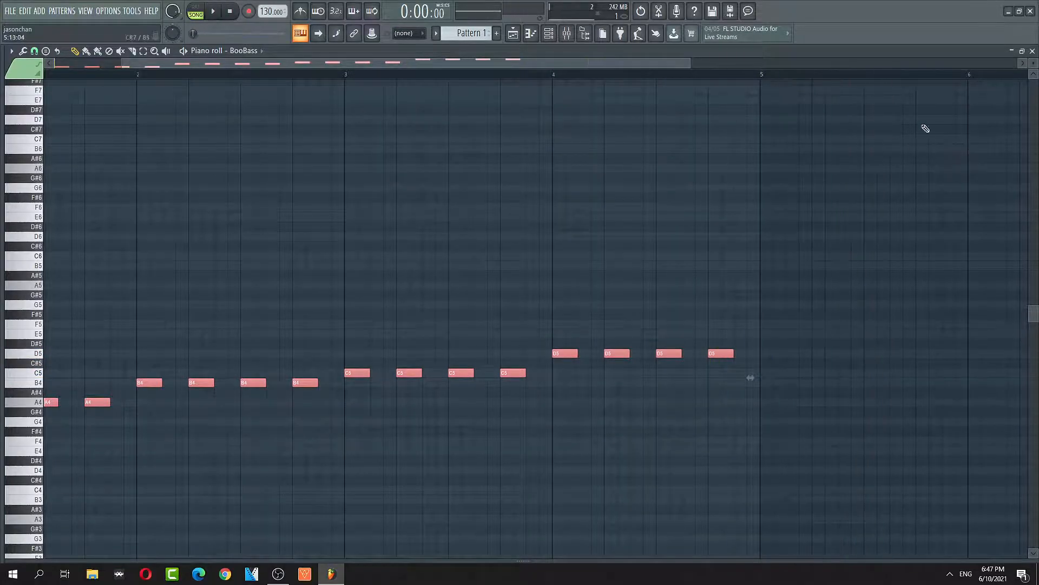
# Check the bass pattern against the vocal clip in the playlist and restart playback of the arrangement.
pyautogui.click(1033, 52)
pyautogui.click(85, 11)
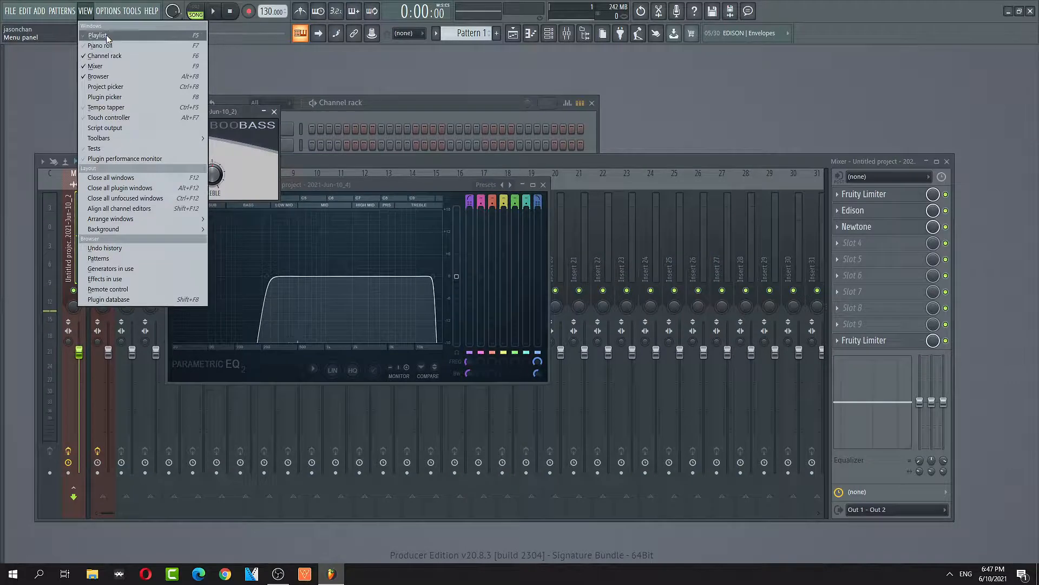
pyautogui.click(106, 37)
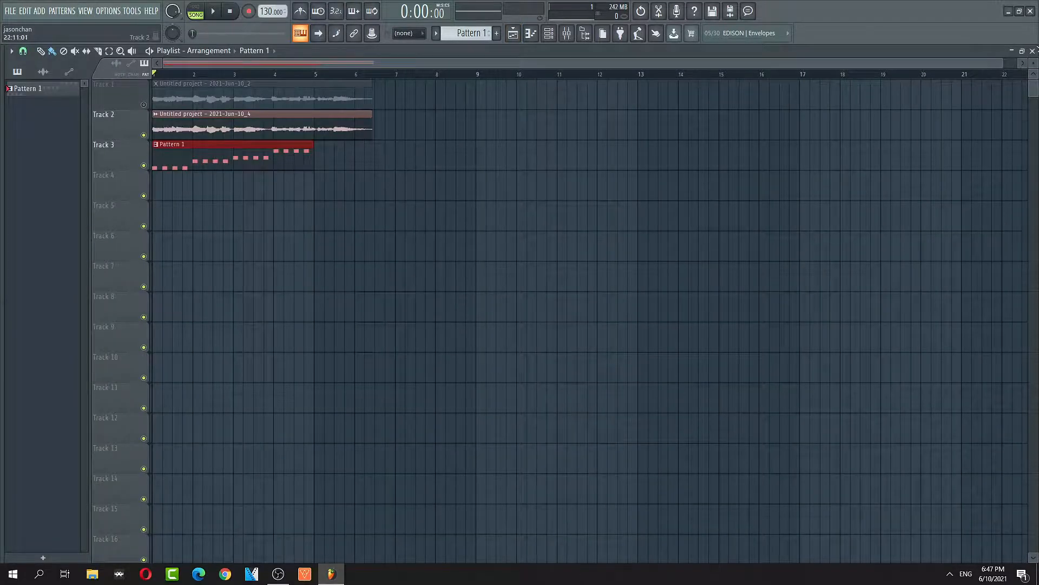
pyautogui.click(1032, 51)
pyautogui.click(391, 107)
pyautogui.press('space')
# Open the BooBass channel's notes in the piano roll.
pyautogui.rightClick(288, 226)
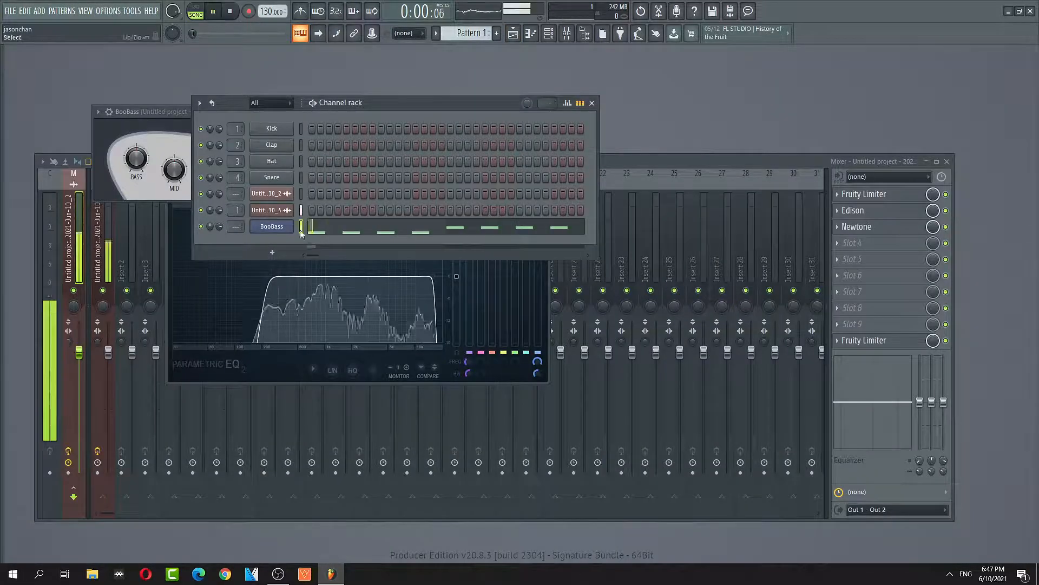
pyautogui.click(317, 227)
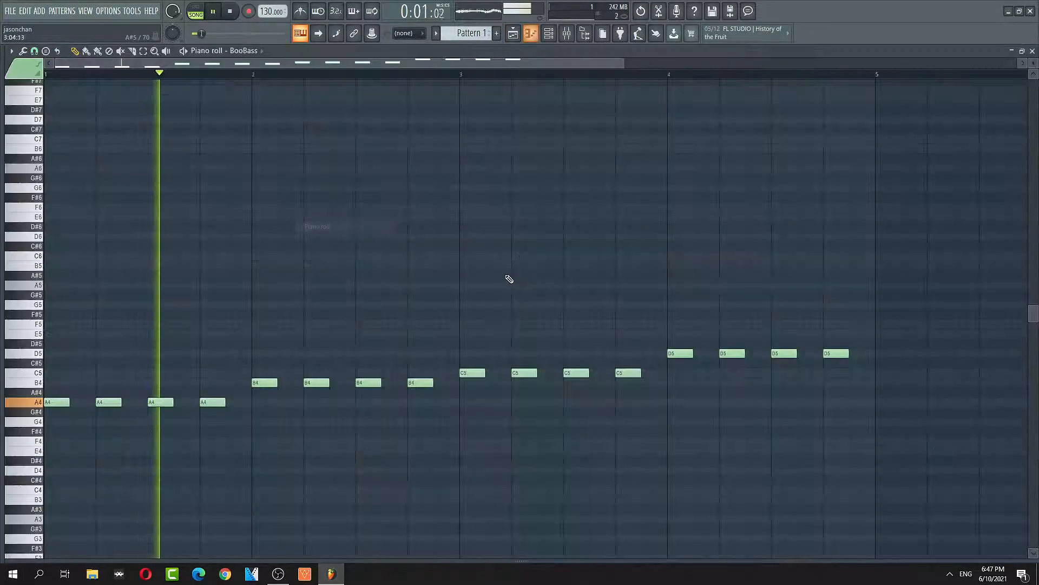
# Try an E5 note on each of the four beats of bar 5 and remove all four again.
pyautogui.click(893, 335)
pyautogui.click(936, 334)
pyautogui.click(990, 334)
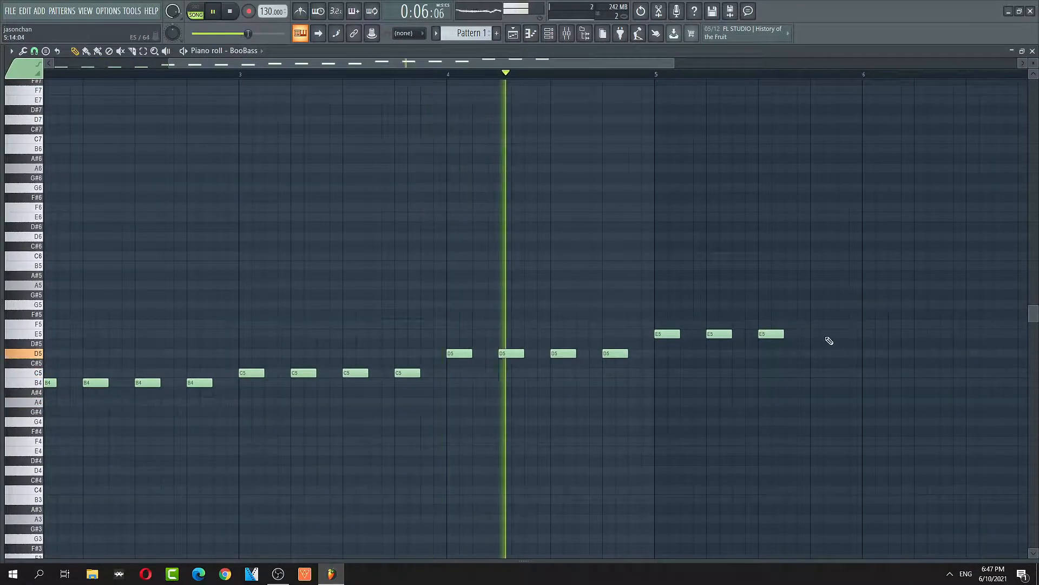
pyautogui.click(819, 334)
pyautogui.press('space')
pyautogui.rightClick(823, 334)
pyautogui.rightClick(667, 334)
pyautogui.rightClick(719, 334)
pyautogui.rightClick(771, 334)
# Add a C5 note on each of the four beats of bar 5 and play the bass line with the vocal.
pyautogui.press('space')
pyautogui.click(661, 372)
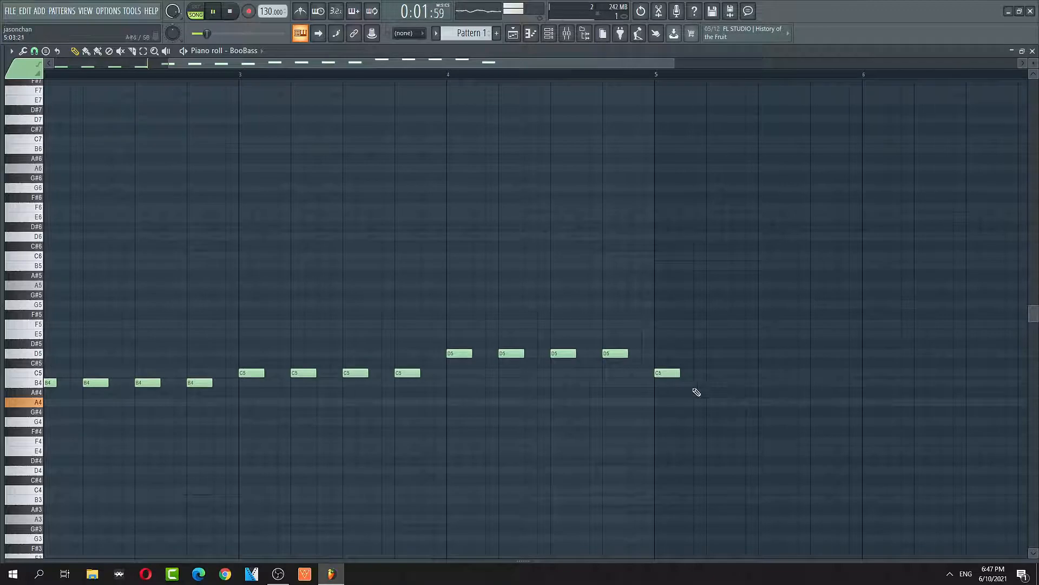
pyautogui.click(714, 373)
pyautogui.click(763, 374)
pyautogui.click(816, 374)
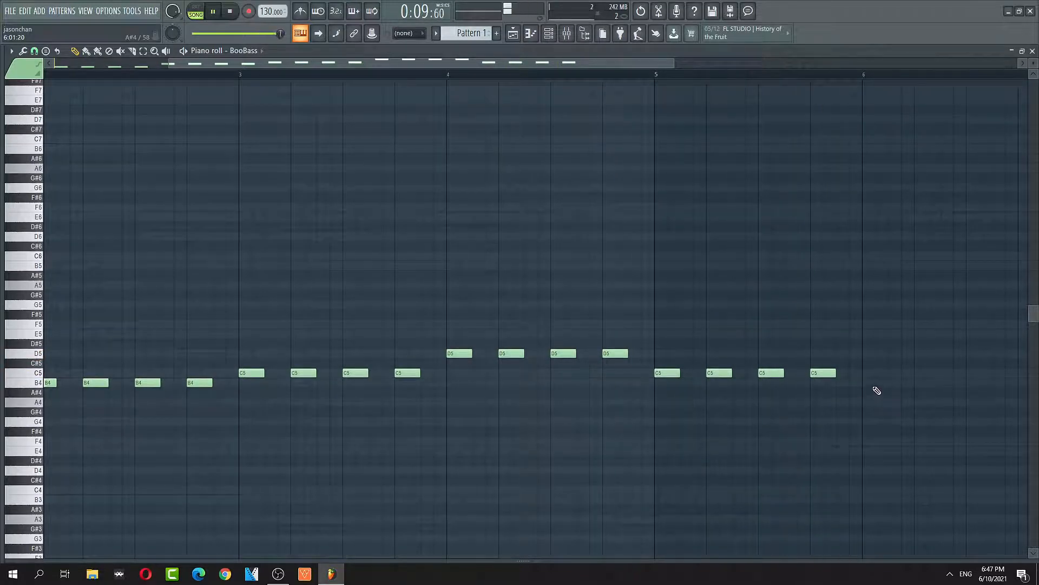
pyautogui.moveTo(647, 65); pyautogui.dragTo(520, 64)
pyautogui.press('space')
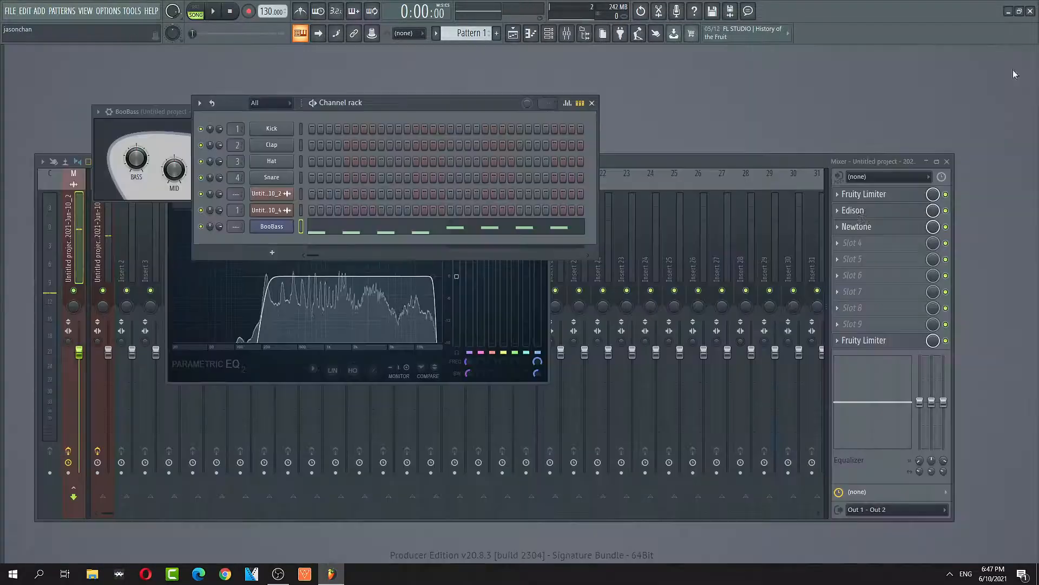
# Close the piano roll and the BooBass window, and move the channel rack above the mixer.
pyautogui.click(1032, 50)
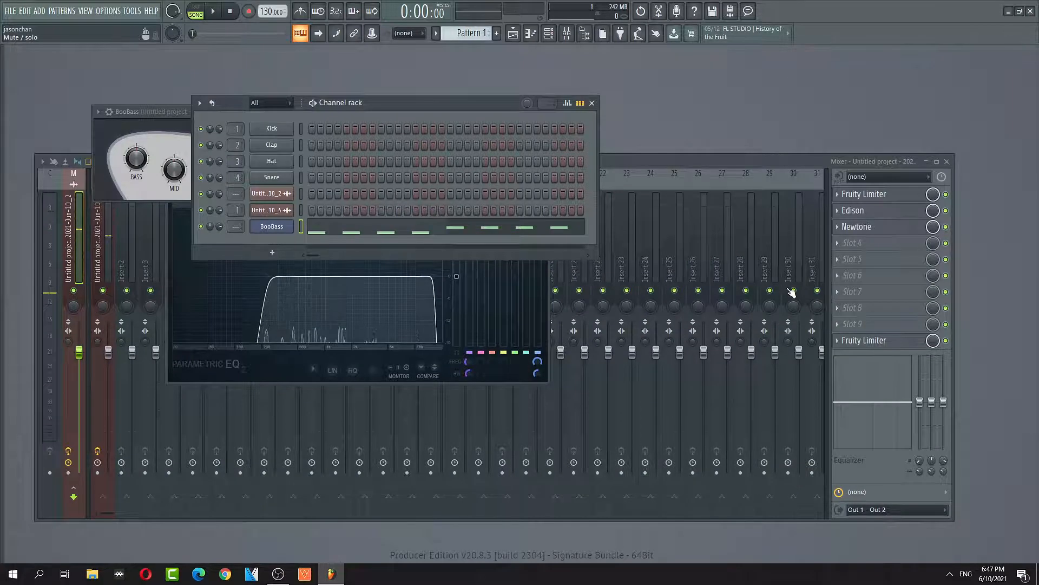
pyautogui.click(170, 114)
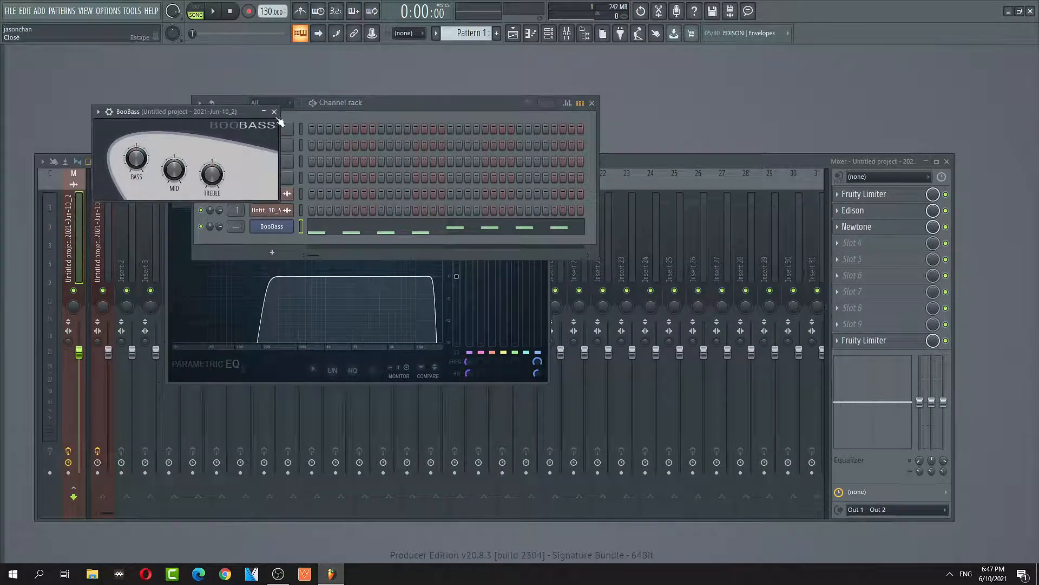
pyautogui.click(276, 111)
pyautogui.moveTo(460, 103); pyautogui.dragTo(620, 66)
# Place the vocal's Fruity parametric EQ 2 window below the channel rack and play the arrangement to watch its spectrum.
pyautogui.click(310, 185)
pyautogui.moveTo(526, 192); pyautogui.dragTo(526, 218)
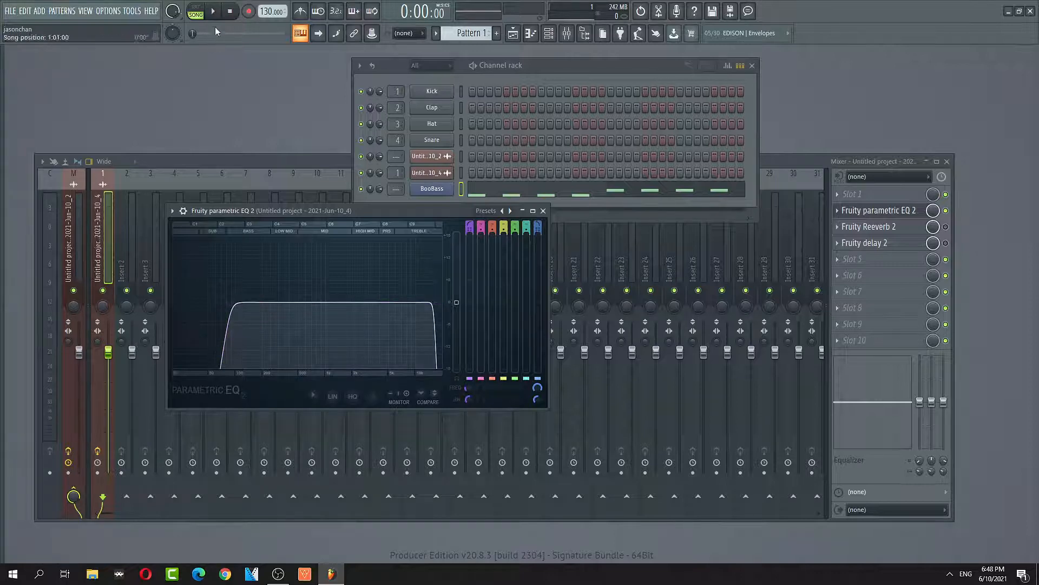
pyautogui.click(212, 11)
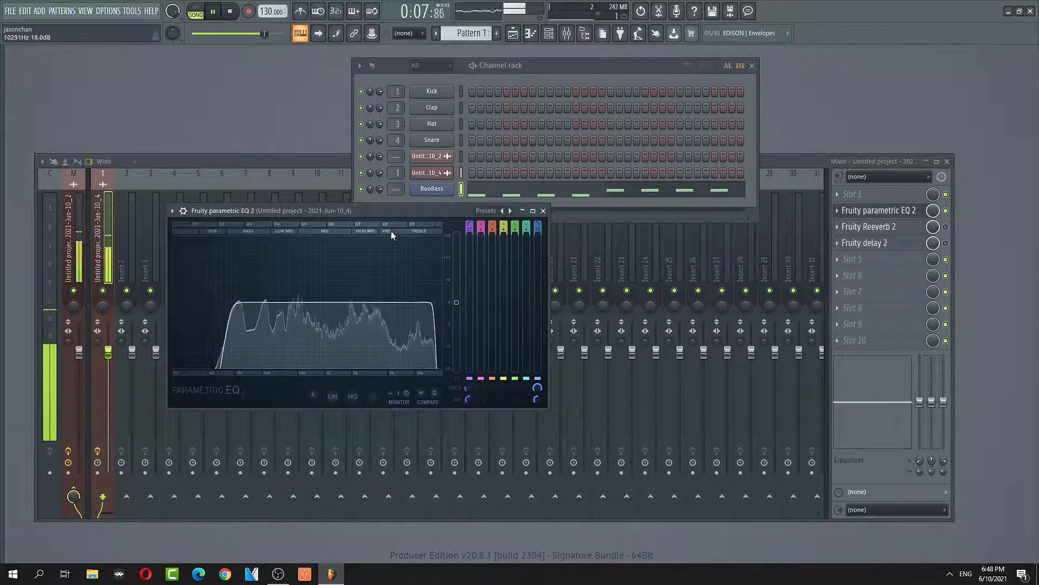
pyautogui.click(220, 16)
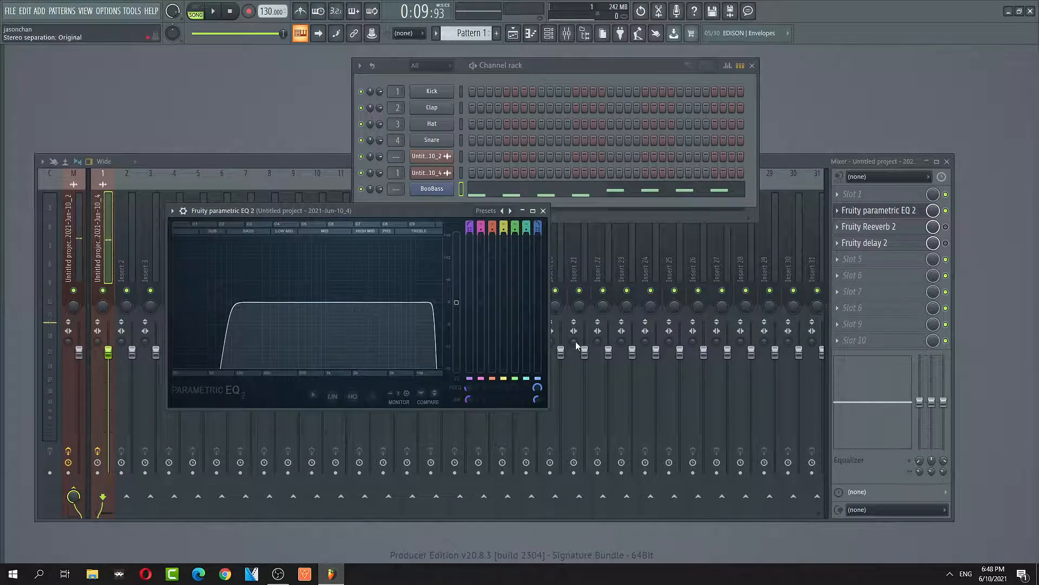
# Turn on Fruity Reeverb 2 on the vocal track and audition it with the wet level at maximum and lowered again.
pyautogui.click(893, 230)
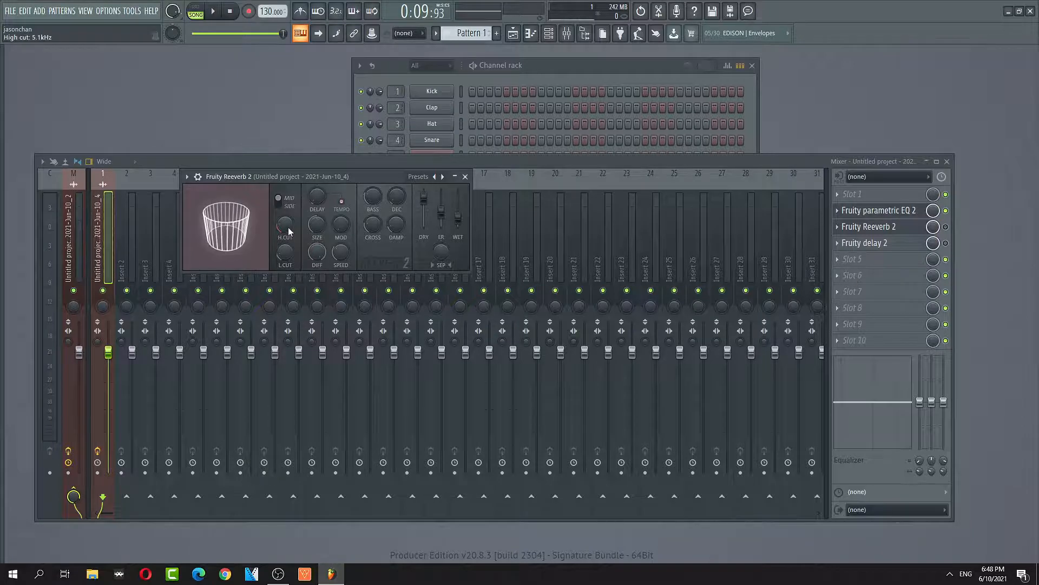
pyautogui.moveTo(463, 222); pyautogui.dragTo(460, 189)
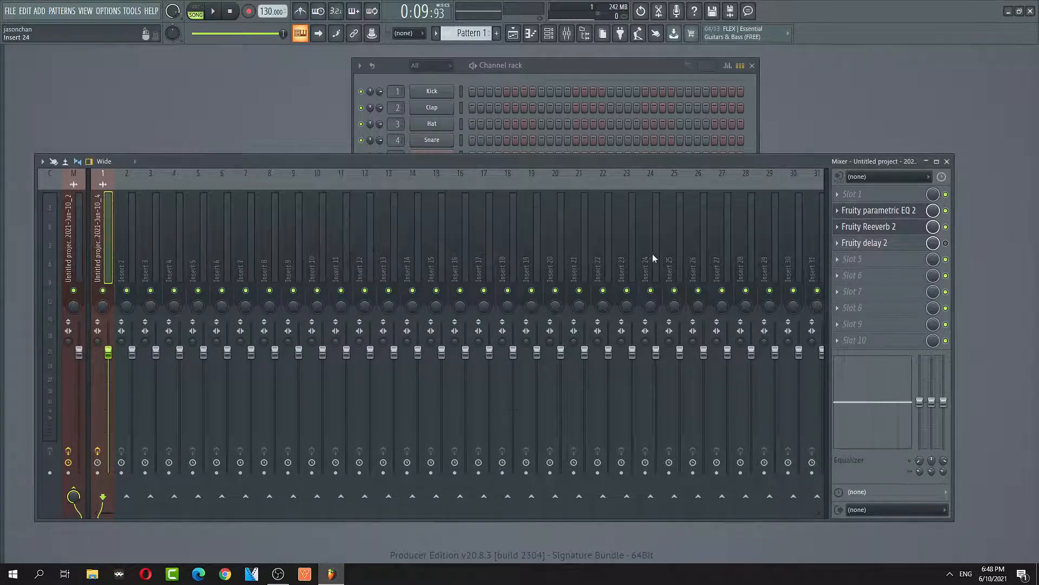
pyautogui.click(223, 12)
pyautogui.click(887, 227)
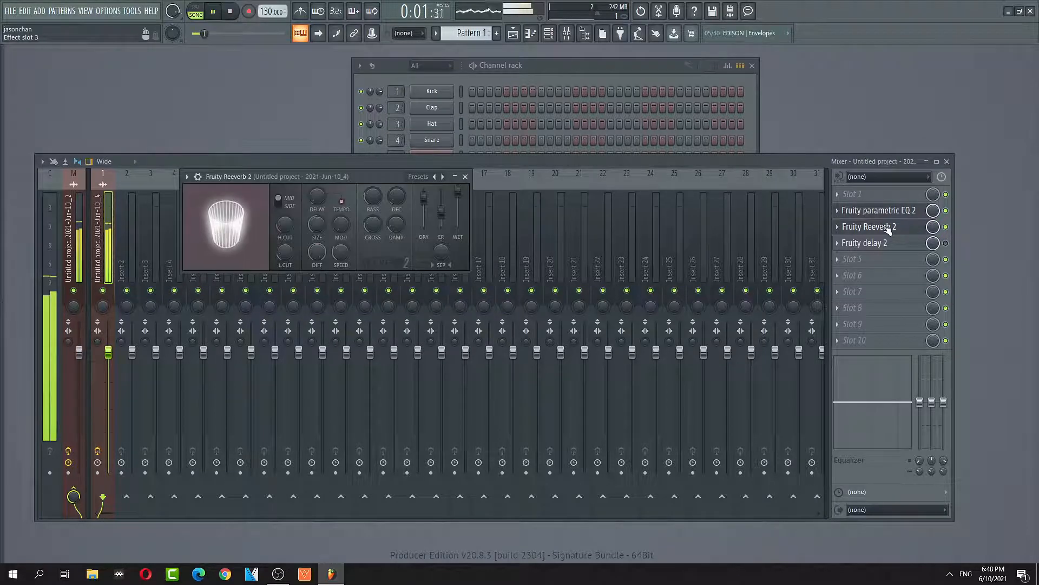
pyautogui.moveTo(465, 216); pyautogui.dragTo(465, 246)
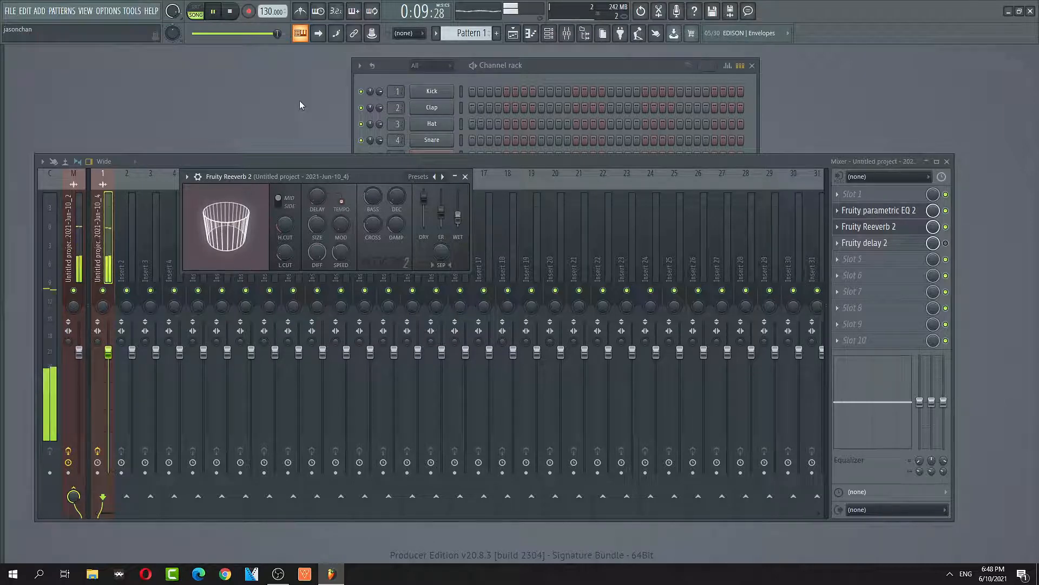
pyautogui.click(230, 11)
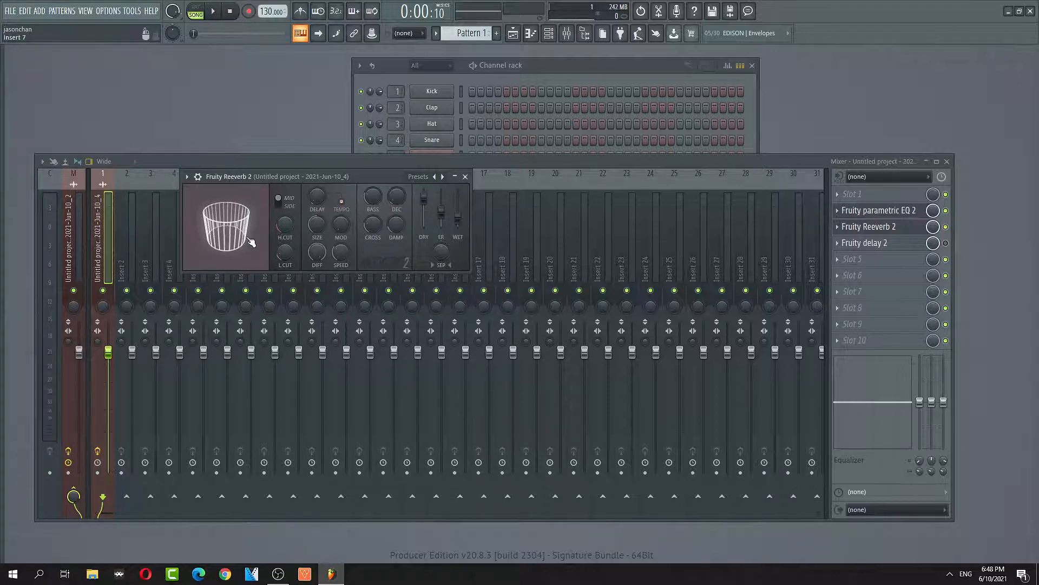
# Bring the channel rack to the front and place the Fruity Reeverb 2 window below it.
pyautogui.click(623, 72)
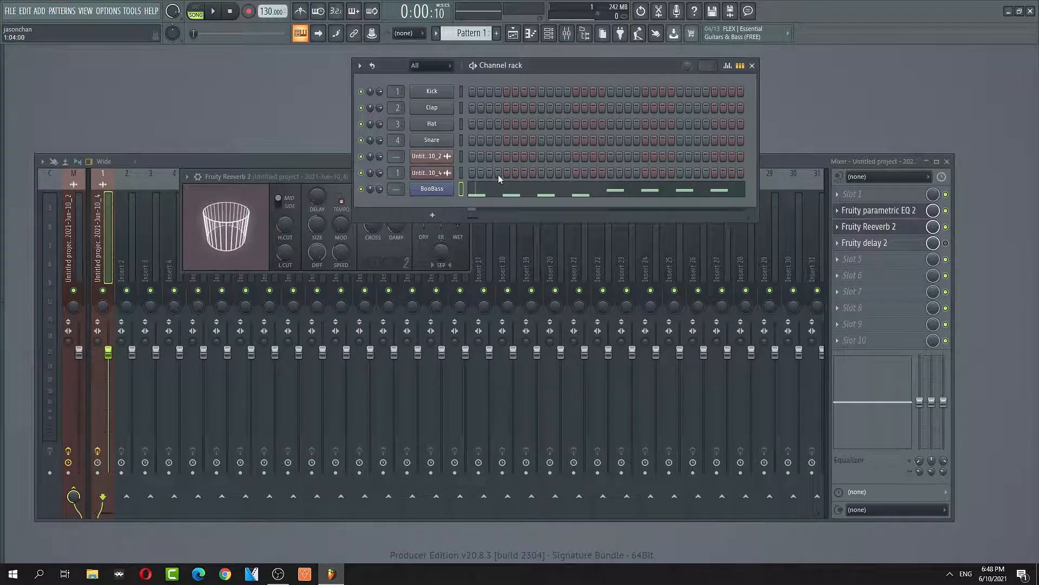
pyautogui.click(272, 177)
pyautogui.moveTo(273, 176); pyautogui.dragTo(293, 211)
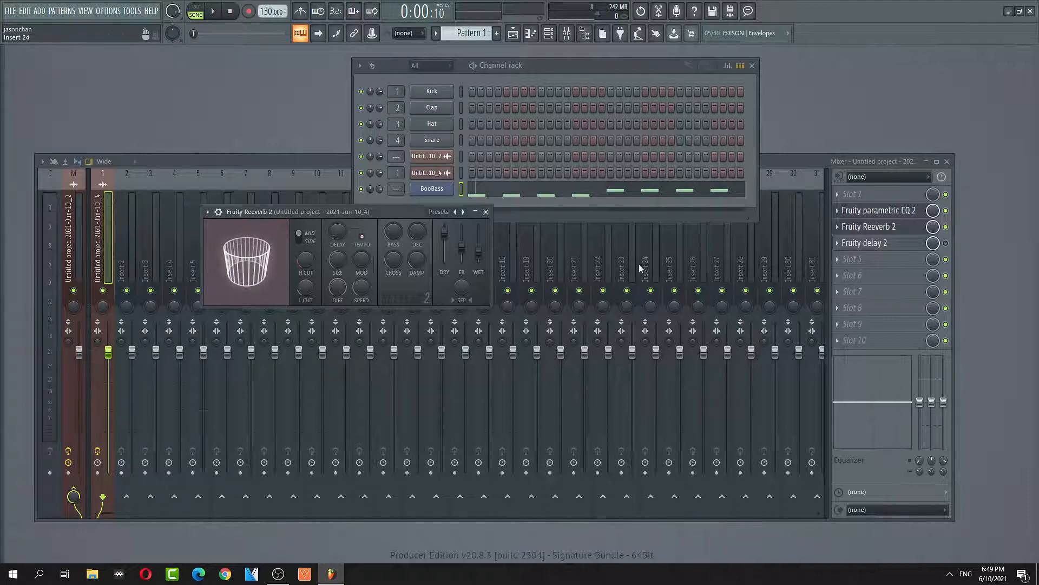
# Step through the Fruity Reeverb 2 presets and load the Default preset.
pyautogui.click(475, 211)
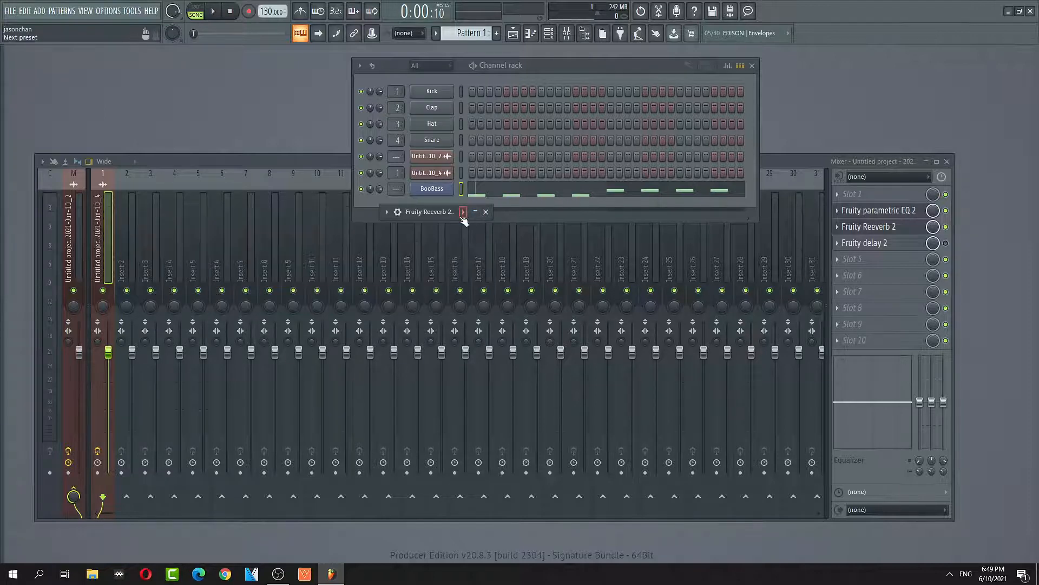
pyautogui.click(475, 211)
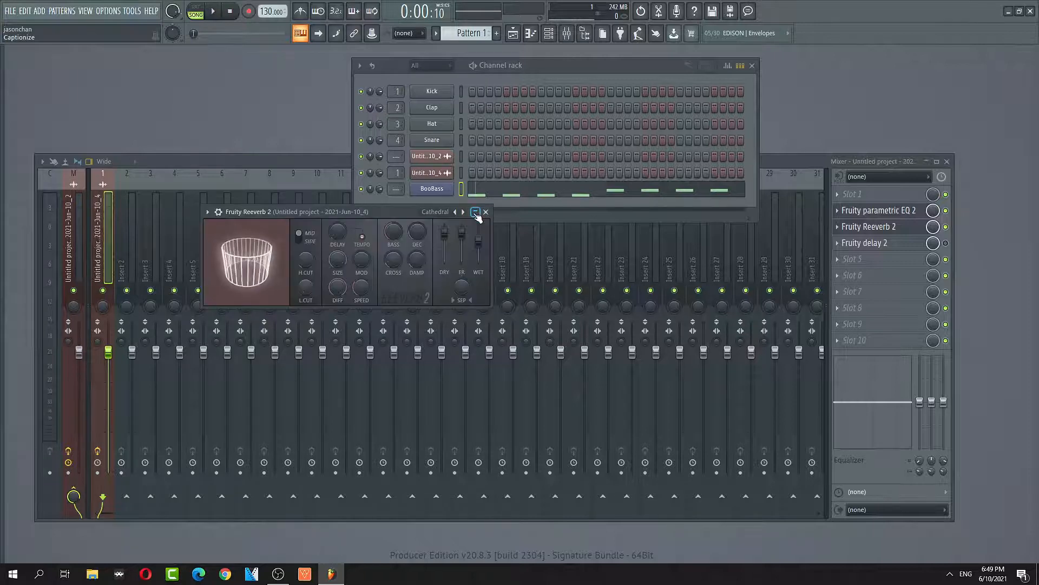
pyautogui.click(207, 212)
pyautogui.moveTo(276, 254)
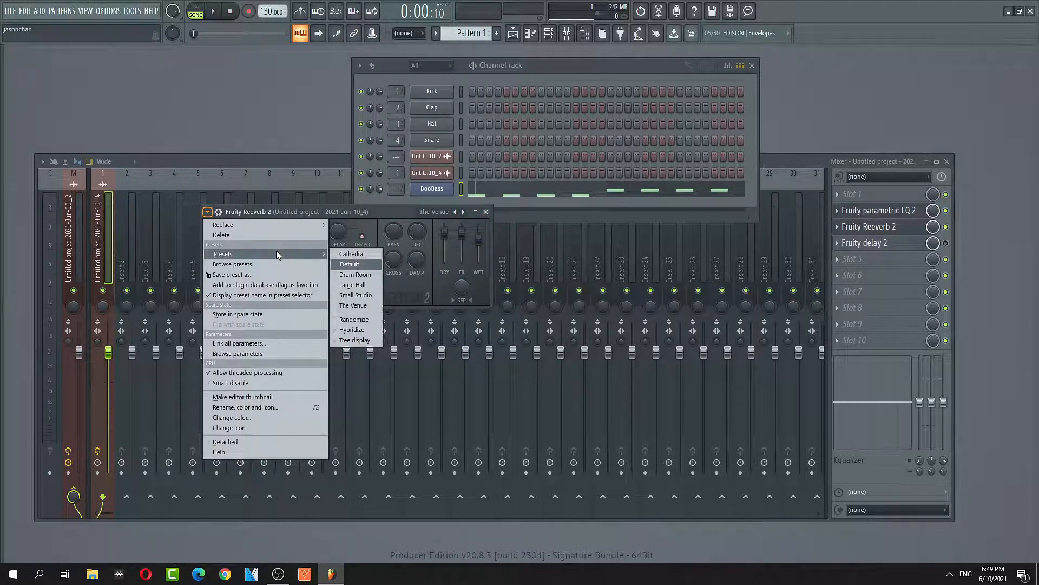
pyautogui.click(350, 265)
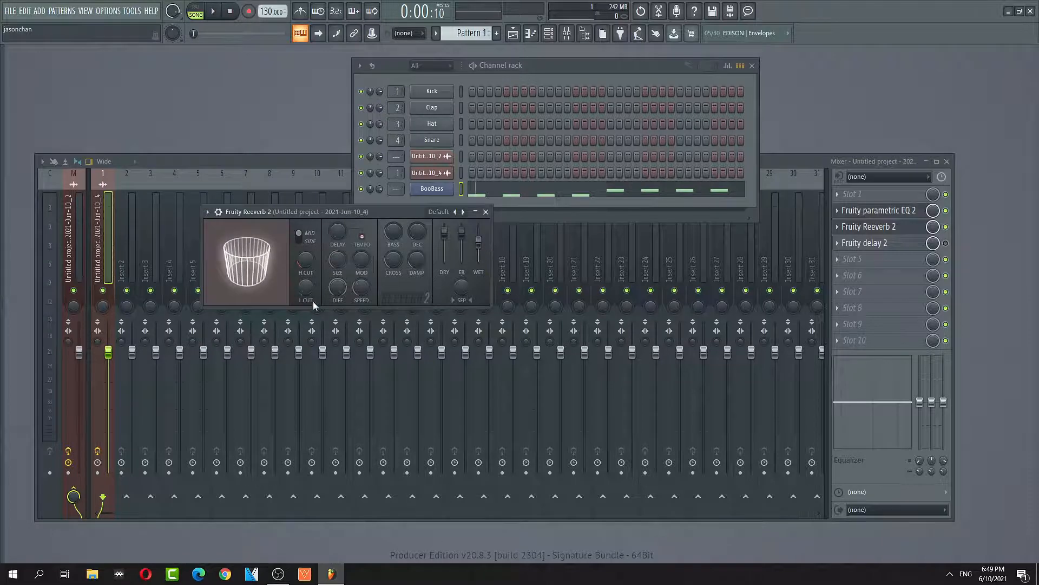
# Adjust the reverb's low cut, lower its wet level to about 20% and start playback.
pyautogui.moveTo(306, 287); pyautogui.dragTo(306, 285)
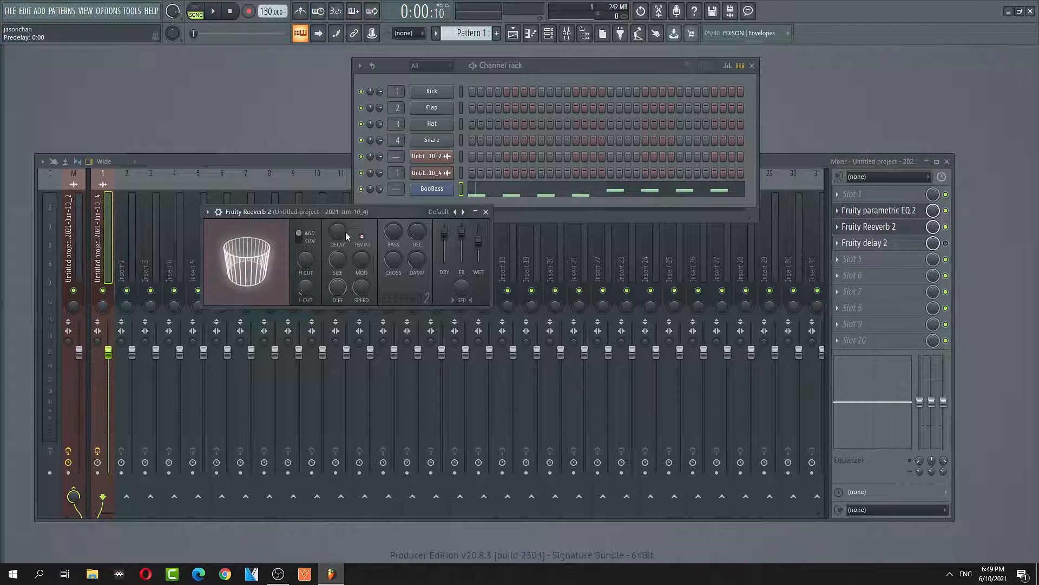
pyautogui.moveTo(486, 246); pyautogui.dragTo(479, 253)
pyautogui.press('space')
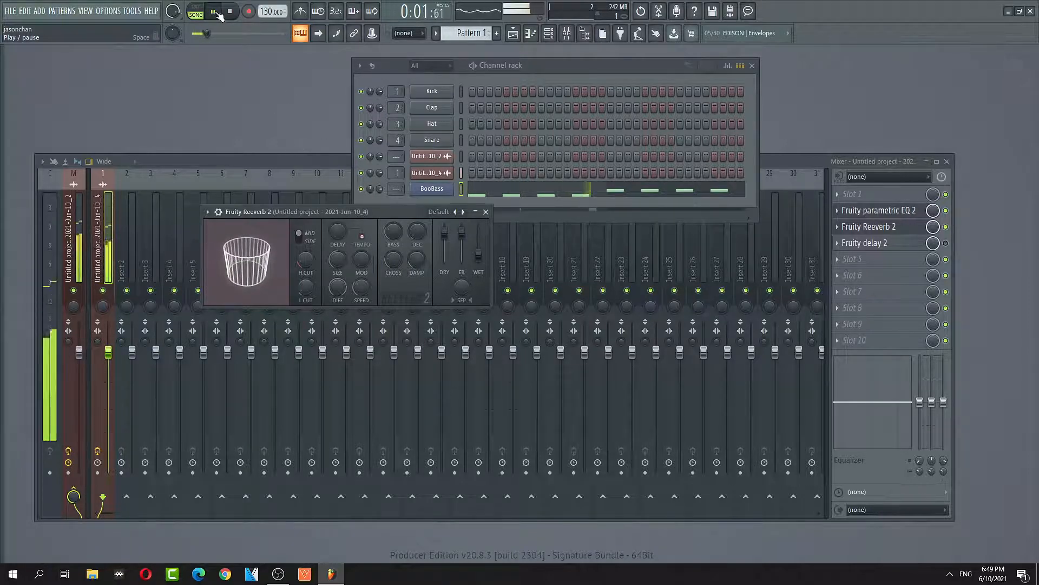
# Tweak the reverb's low cut and raise its high cut to about 6.0 kHz during playback, and pause the song.
pyautogui.moveTo(303, 297); pyautogui.dragTo(303, 284)
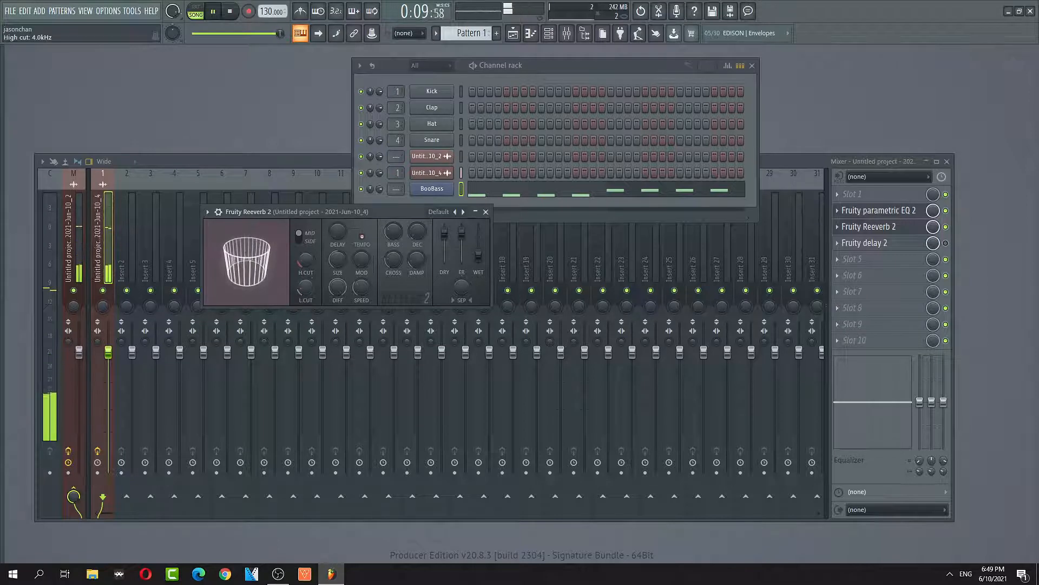
pyautogui.moveTo(305, 260); pyautogui.dragTo(305, 258)
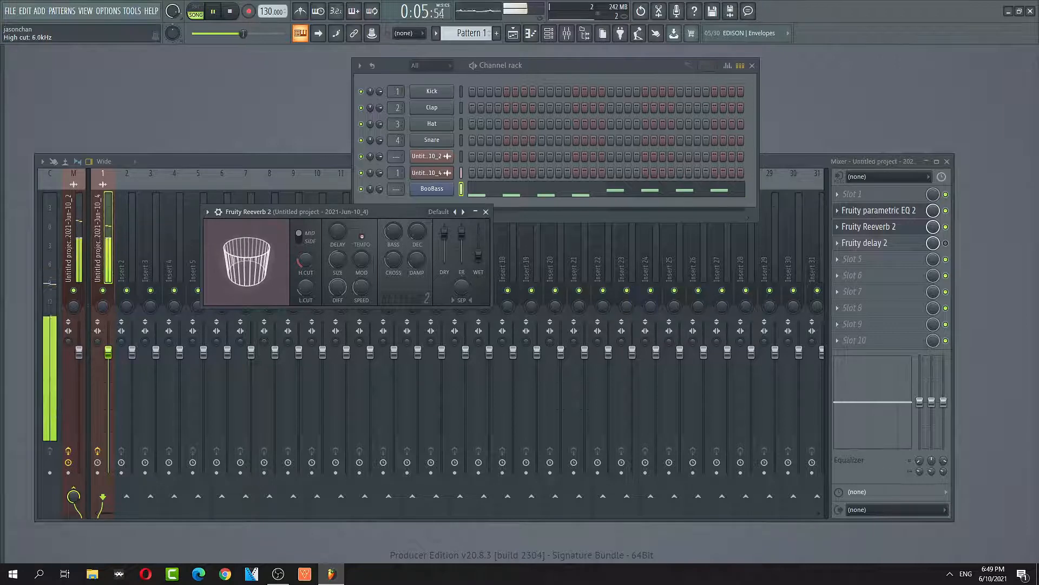
pyautogui.click(212, 11)
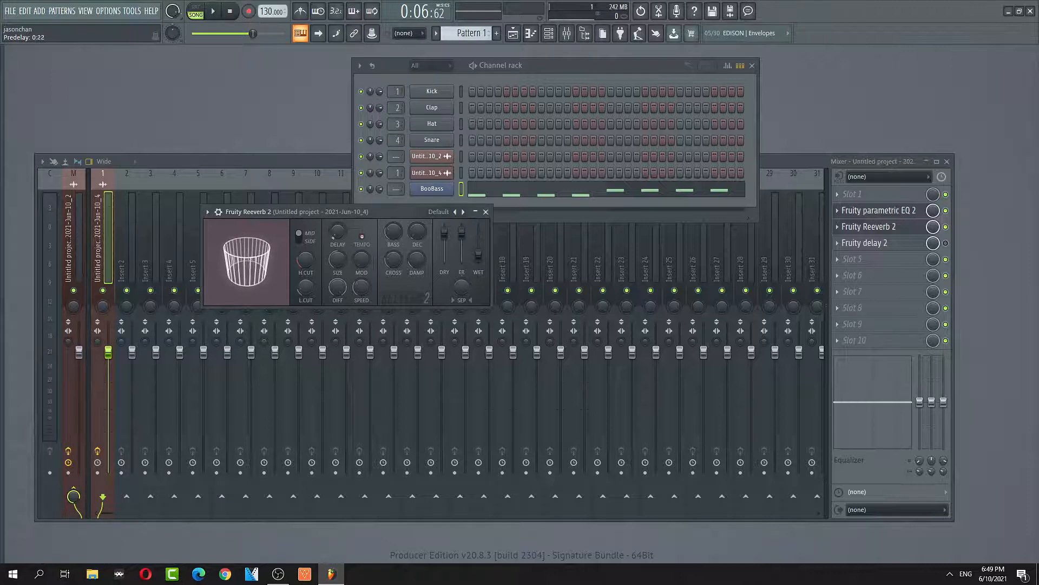
# Play the song while raising the reverb's wet level slightly, stop playback and close the reverb window.
pyautogui.click(212, 10)
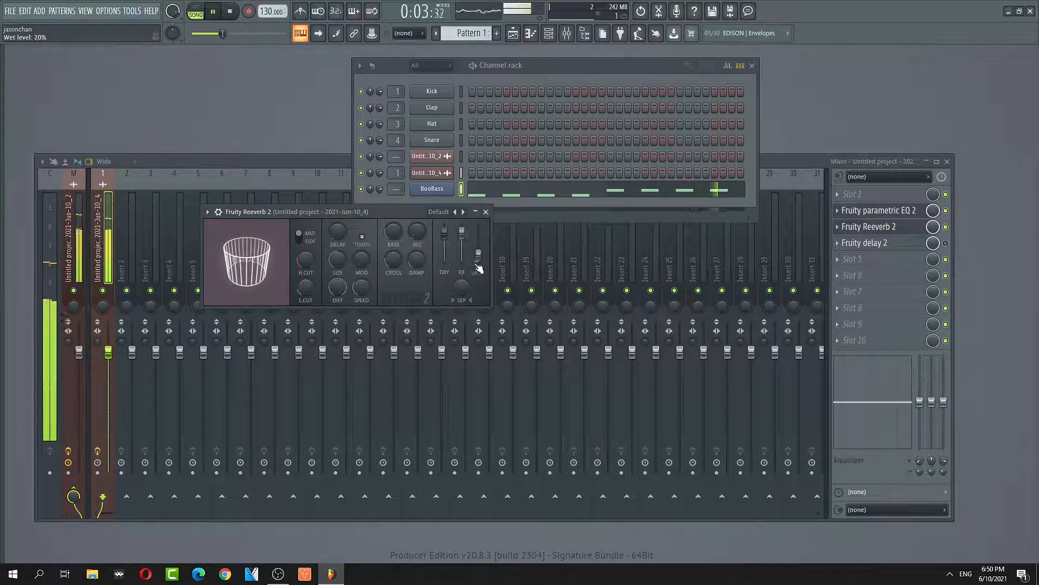
pyautogui.moveTo(479, 256); pyautogui.dragTo(479, 254)
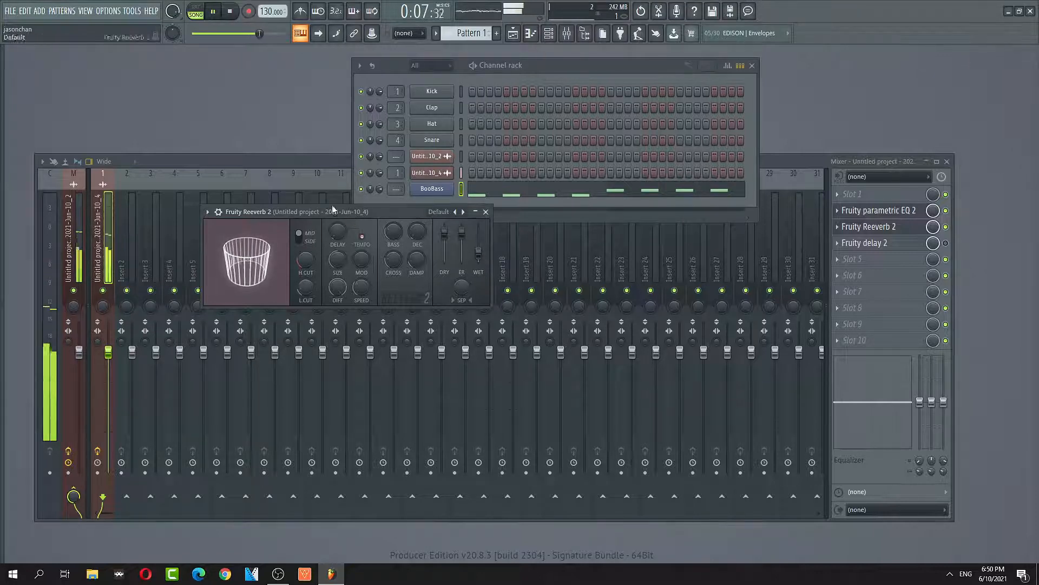
pyautogui.press('space')
pyautogui.click(507, 232)
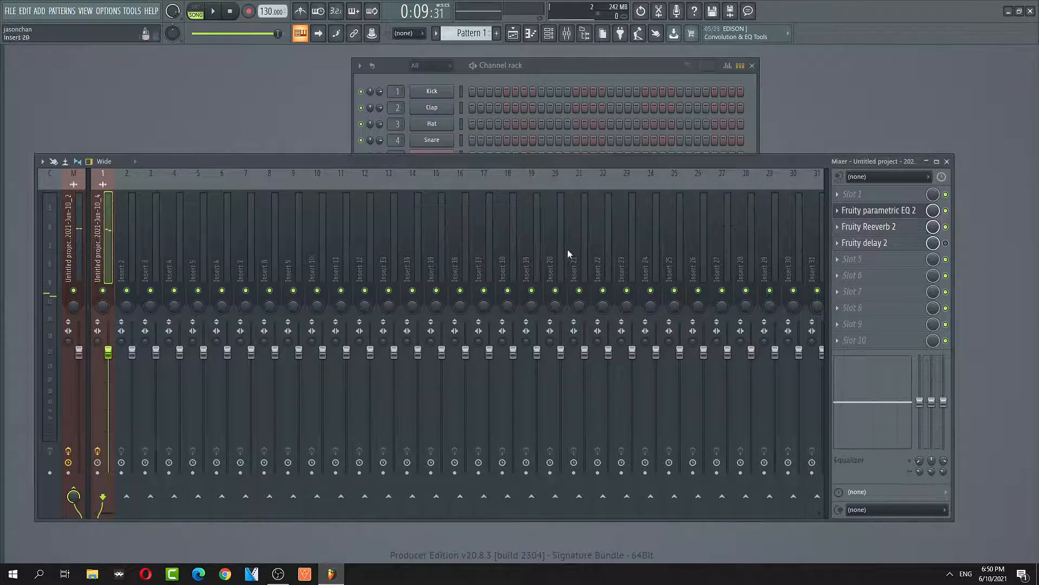
# Turn on Fruity delay 2 on the vocal track, load its Widen preset, reposition its window and play the song.
pyautogui.click(869, 243)
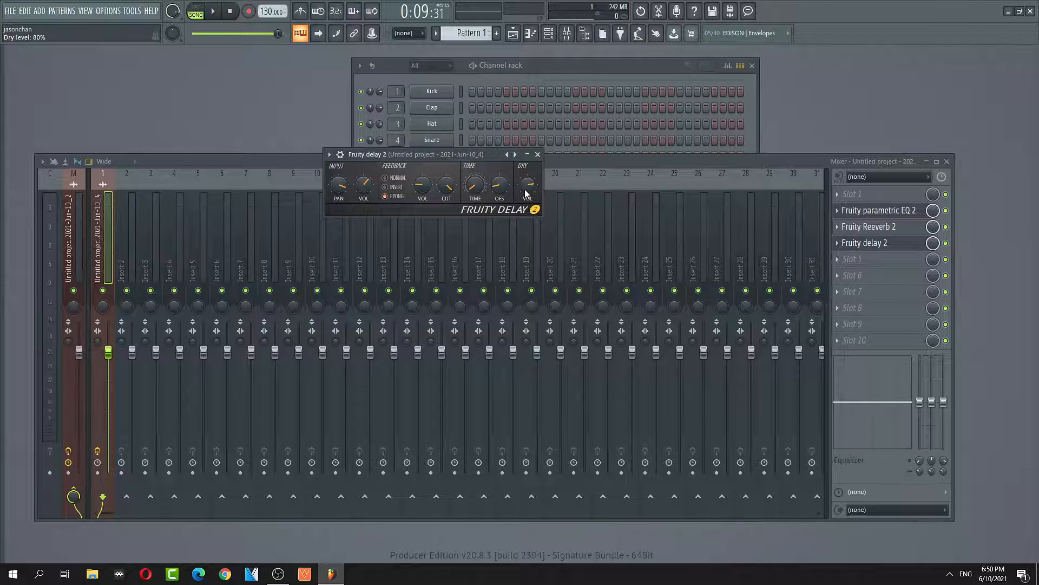
pyautogui.click(329, 154)
pyautogui.moveTo(375, 196)
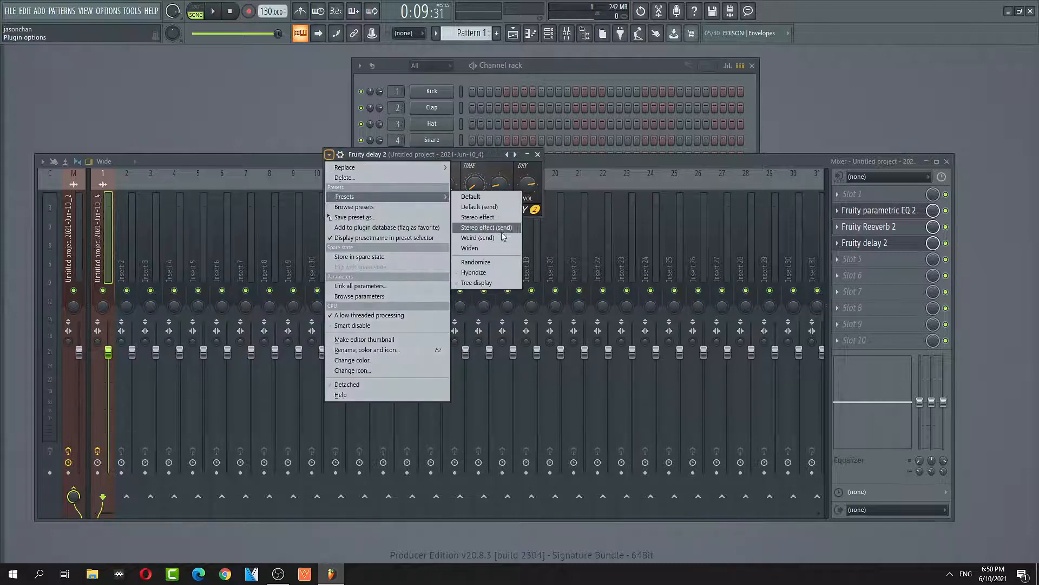
pyautogui.click(504, 247)
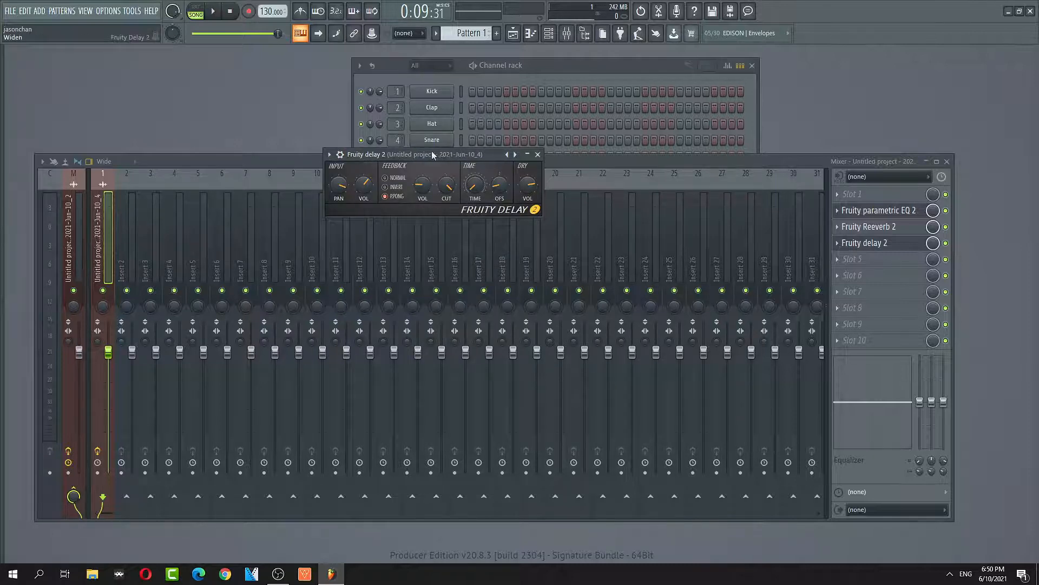
pyautogui.moveTo(496, 155); pyautogui.dragTo(519, 212)
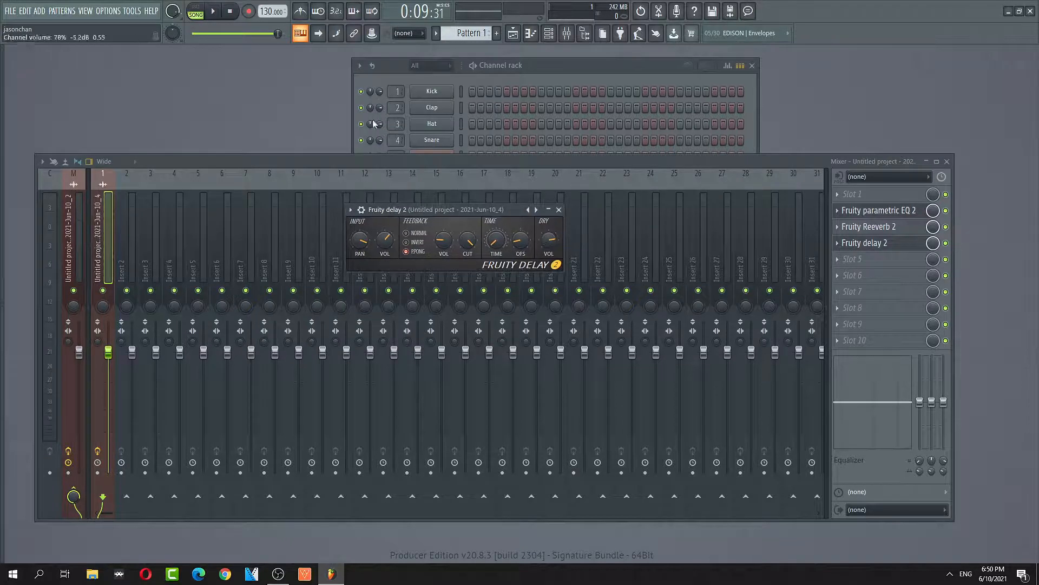
pyautogui.press('space')
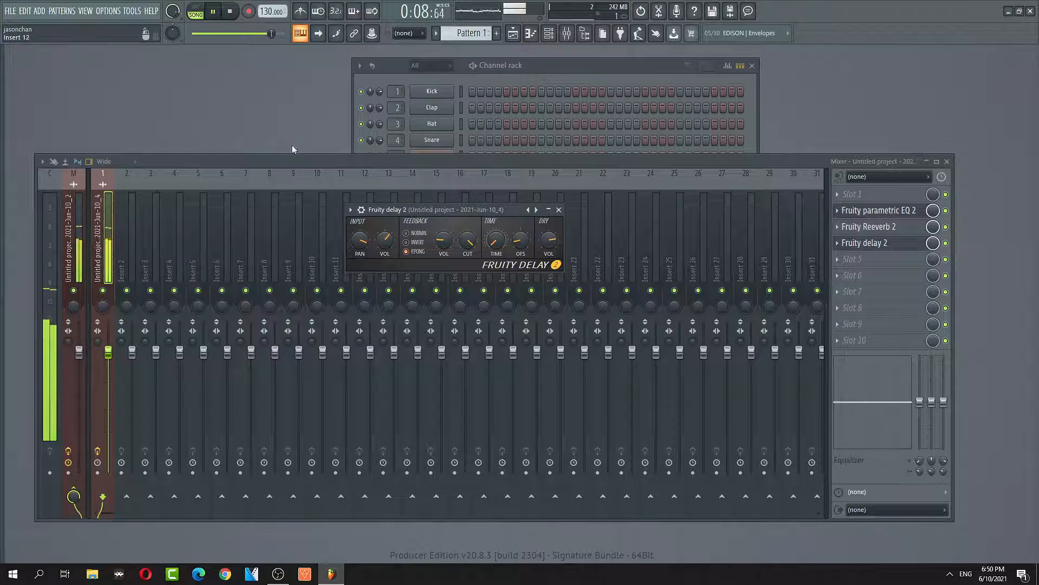
# Pause the song, close the delay window and place the playlist playhead at the end of the Pattern 1 clip.
pyautogui.click(213, 12)
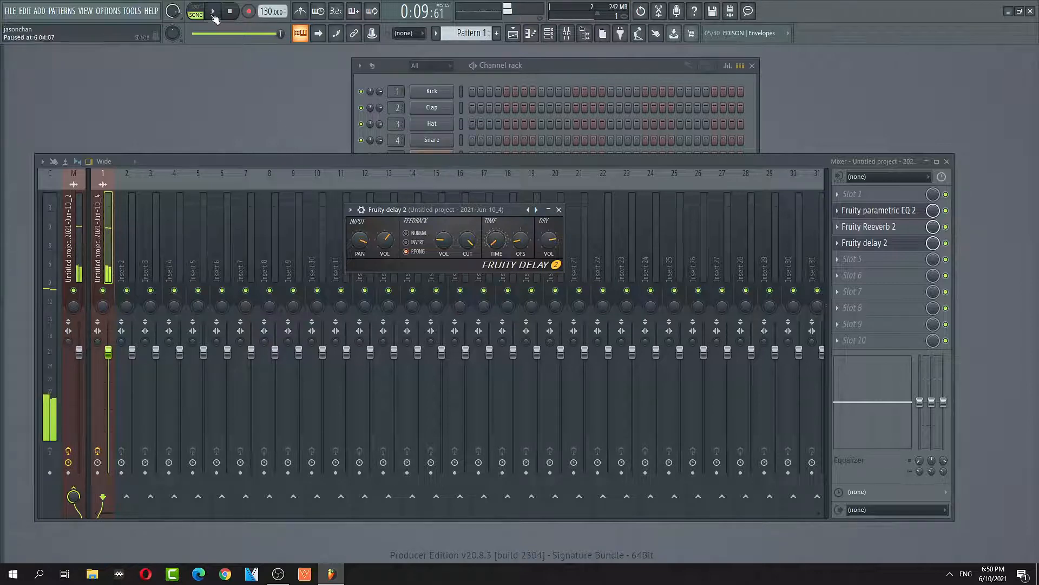
pyautogui.click(561, 210)
pyautogui.moveTo(608, 62); pyautogui.dragTo(521, 77)
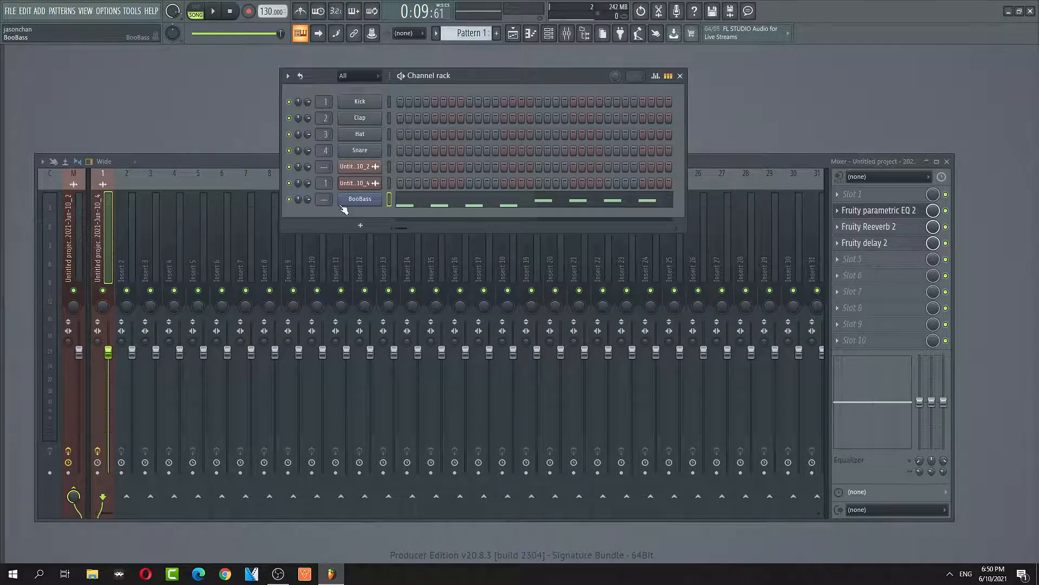
pyautogui.click(85, 12)
pyautogui.click(100, 20)
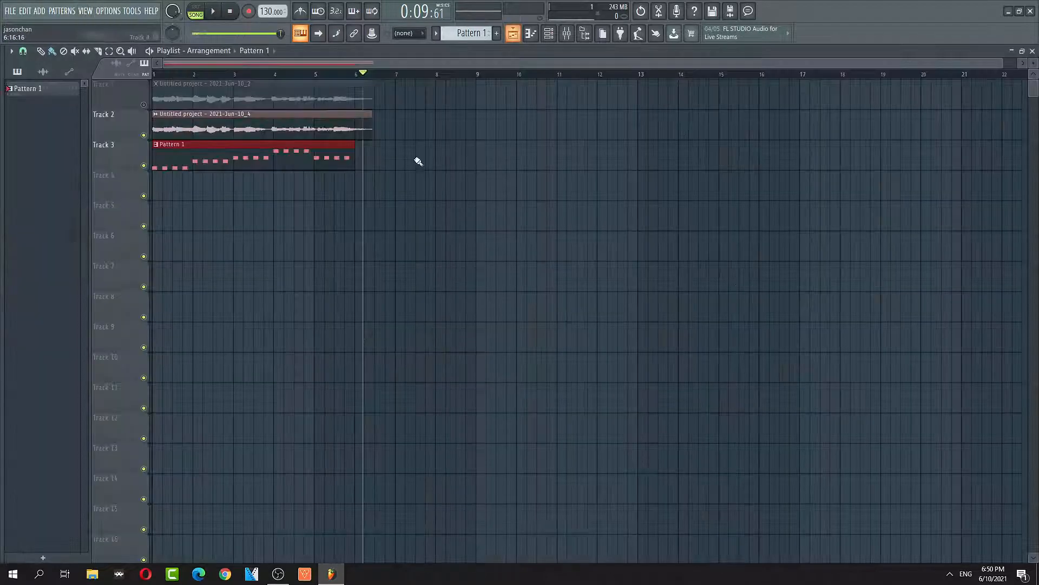
pyautogui.moveTo(366, 76)
pyautogui.mouseDown()
pyautogui.moveTo(192, 77)
pyautogui.moveTo(358, 85)
pyautogui.mouseUp()
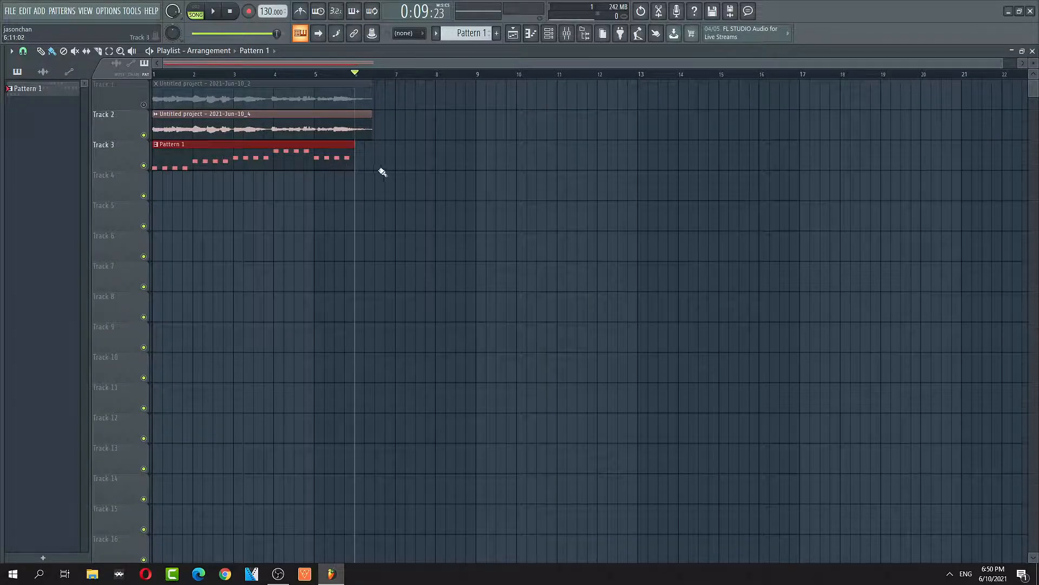
# Extend the BooBass pattern with two A4 notes at the start of bar 6 and play the song from the beginning.
pyautogui.doubleClick(341, 169)
pyautogui.moveTo(506, 79); pyautogui.dragTo(65, 86)
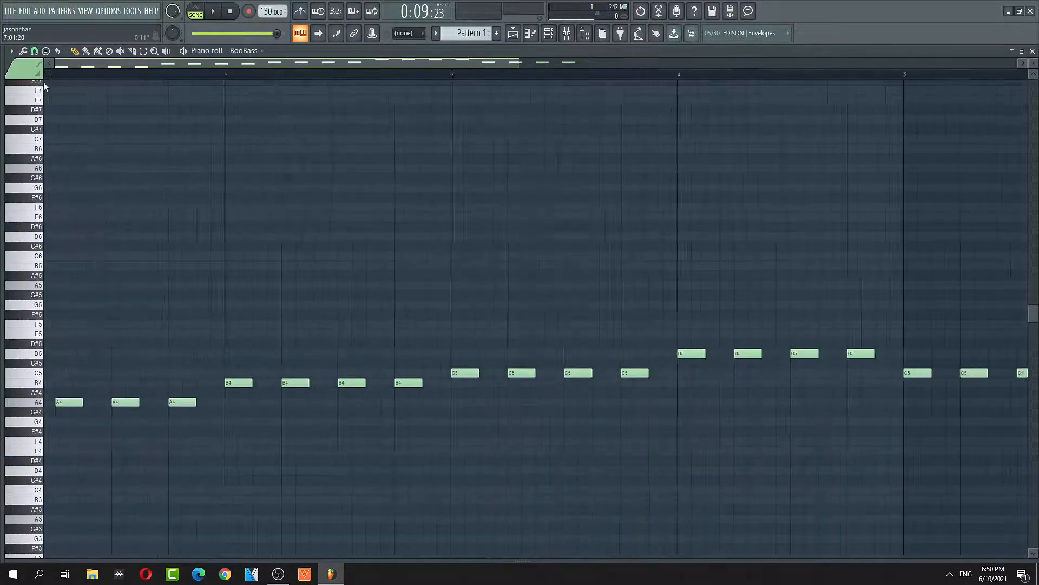
pyautogui.click(75, 83)
pyautogui.rightClick(85, 82)
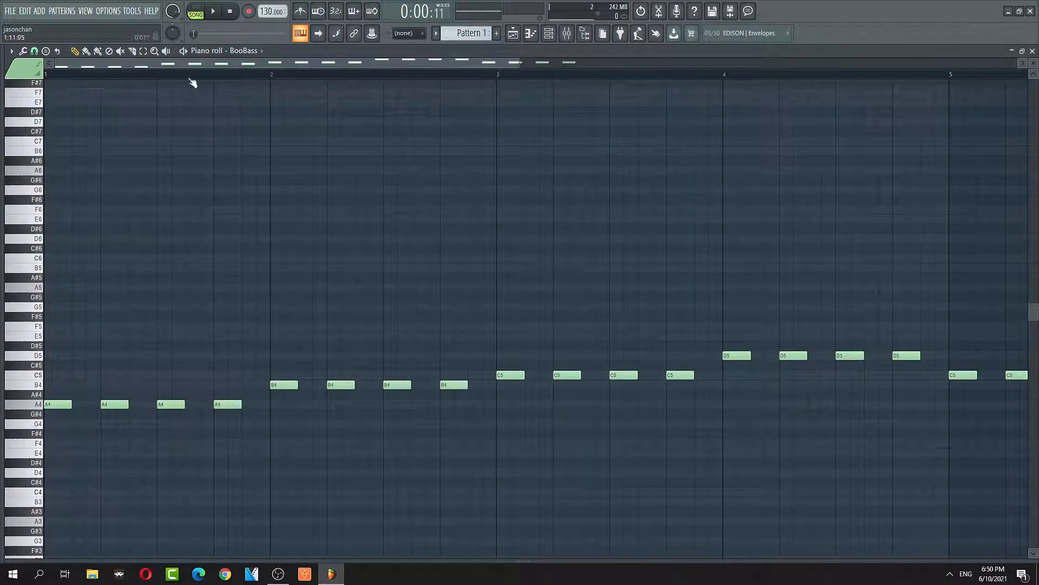
pyautogui.moveTo(266, 74); pyautogui.dragTo(590, 71)
pyautogui.click(477, 406)
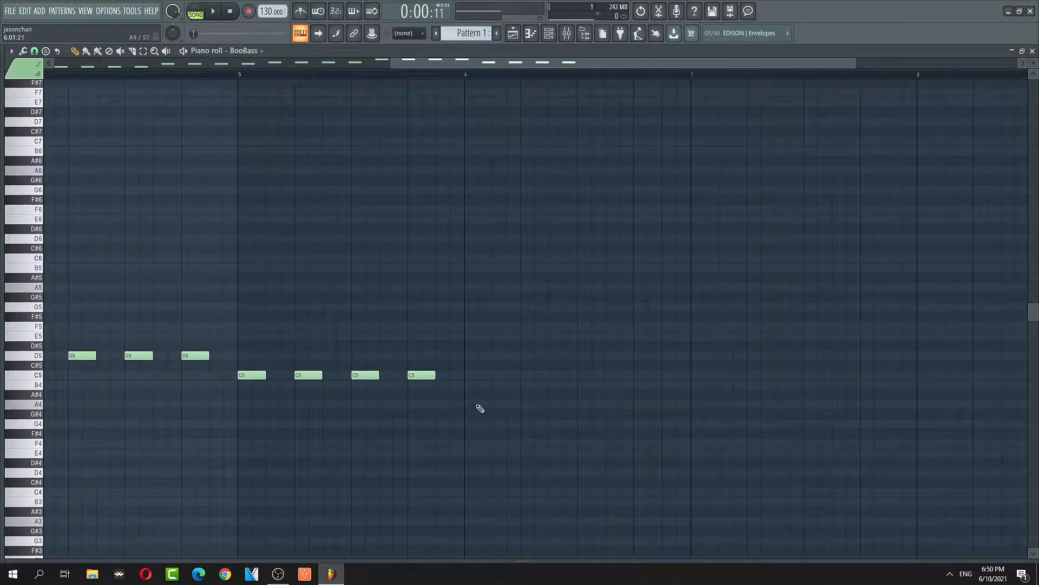
pyautogui.click(526, 407)
pyautogui.press('space')
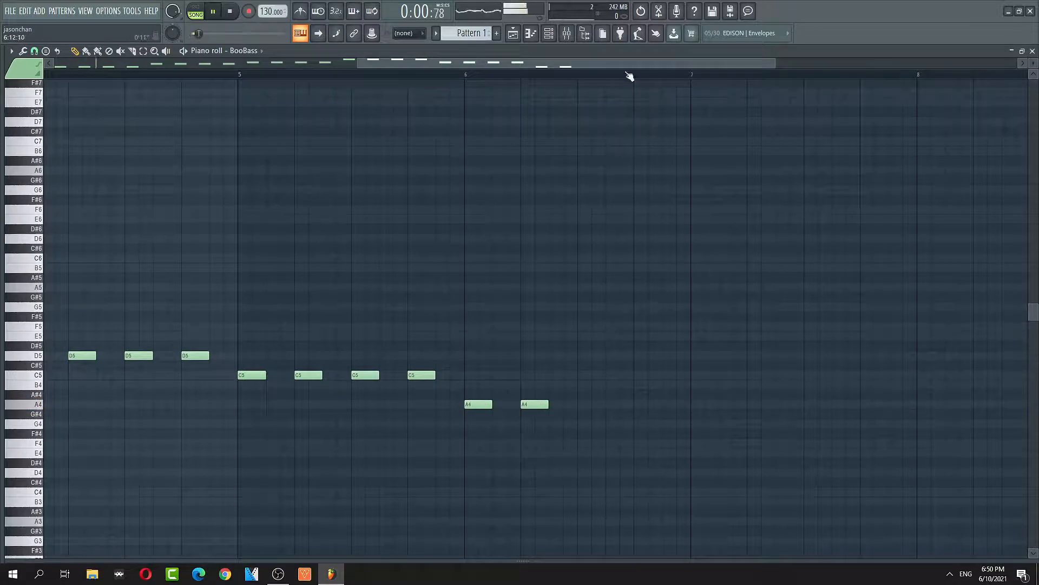
# Follow the BooBass notes against the vocal through bars 2 to 6 during playback, and close the piano roll.
pyautogui.moveTo(618, 67); pyautogui.dragTo(383, 73)
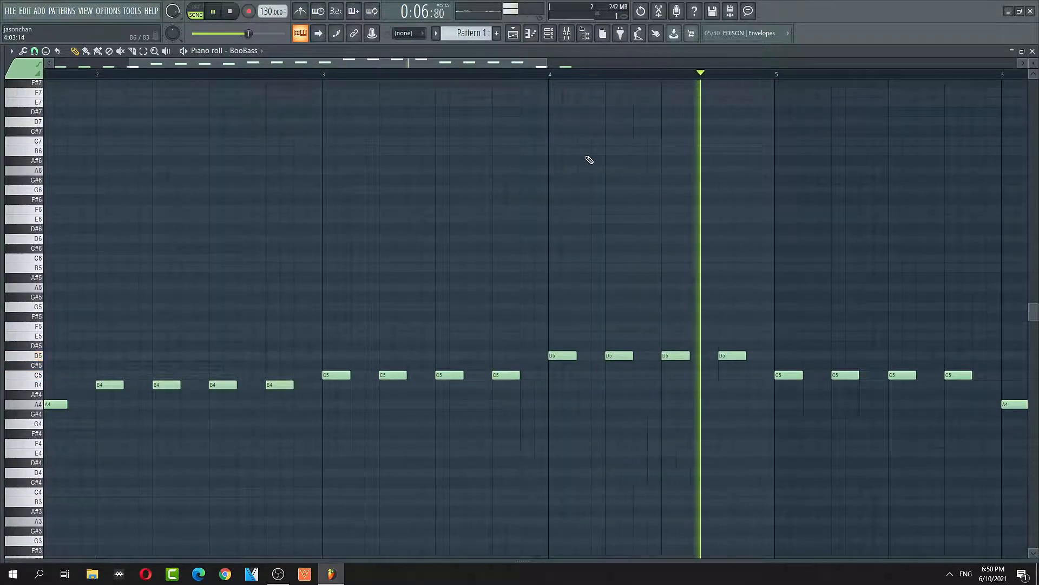
pyautogui.moveTo(469, 65); pyautogui.dragTo(548, 68)
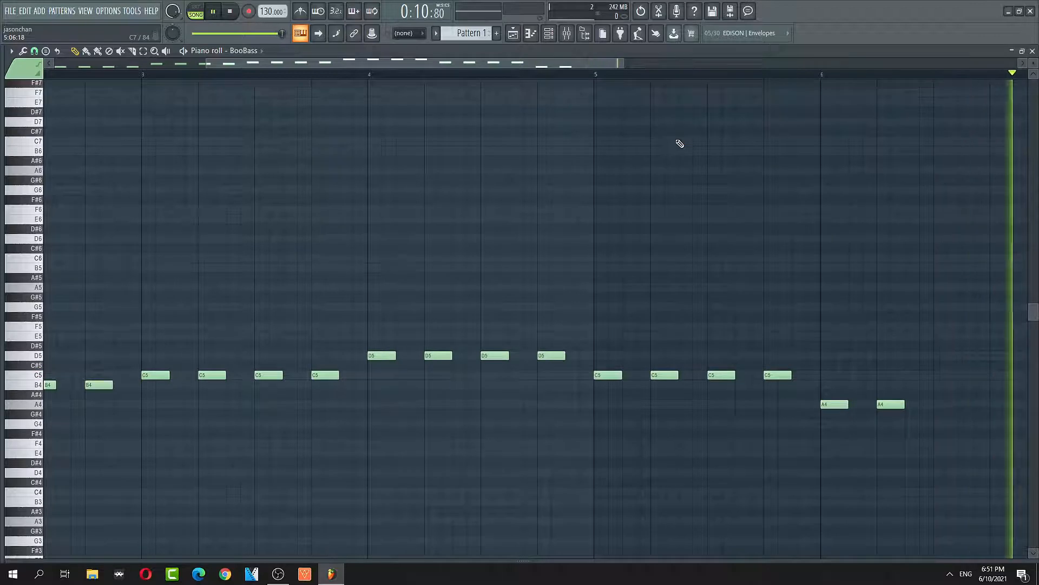
pyautogui.moveTo(458, 64); pyautogui.dragTo(452, 63)
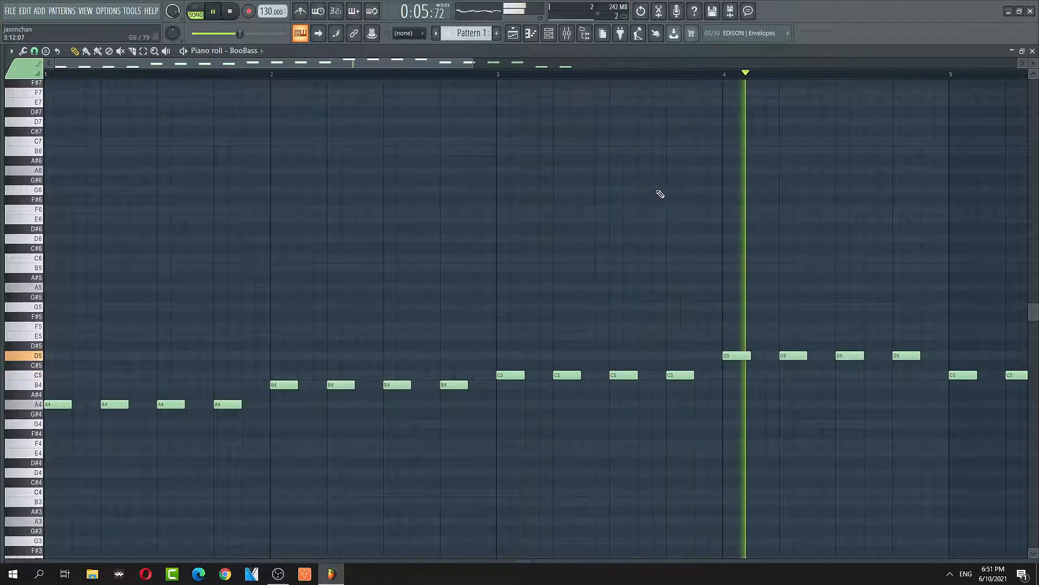
pyautogui.moveTo(499, 64); pyautogui.dragTo(631, 82)
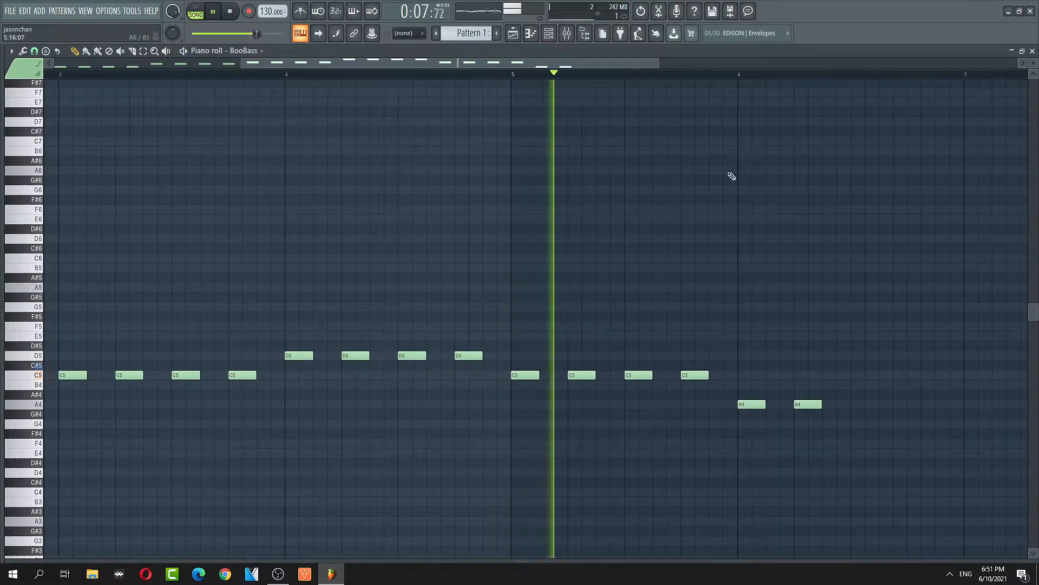
pyautogui.press('space')
pyautogui.click(1032, 50)
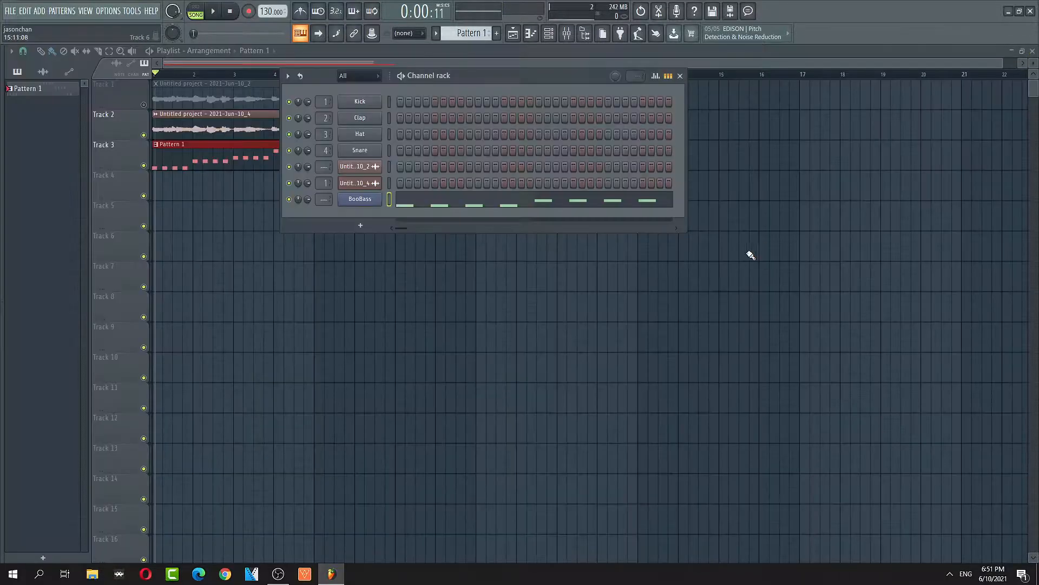
# Open the vocal clip on Track 2 for pitch correction, examine its notes across all bars and close Newtone.
pyautogui.rightClick(185, 131)
pyautogui.click(181, 134)
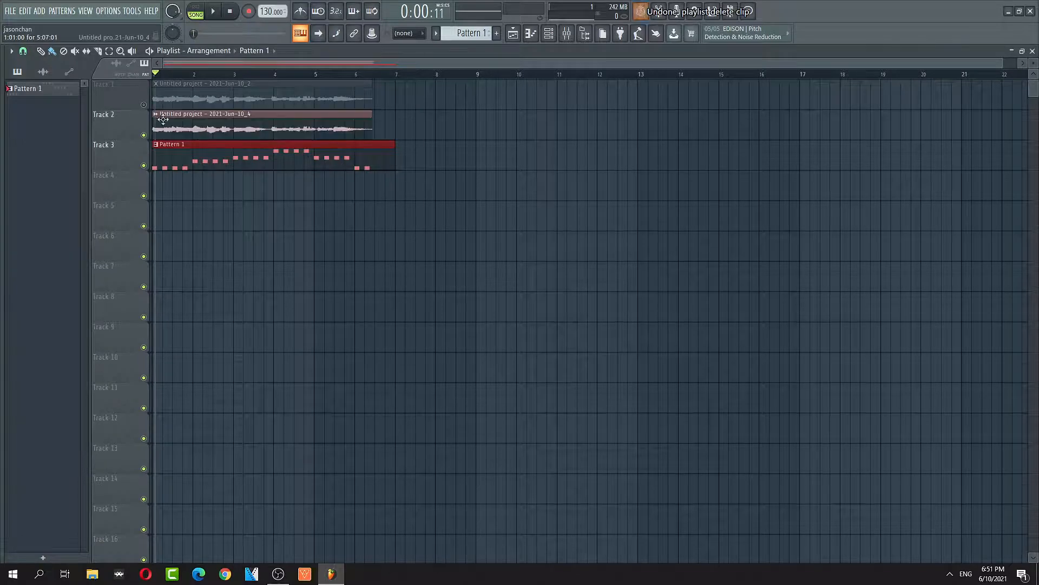
pyautogui.click(156, 114)
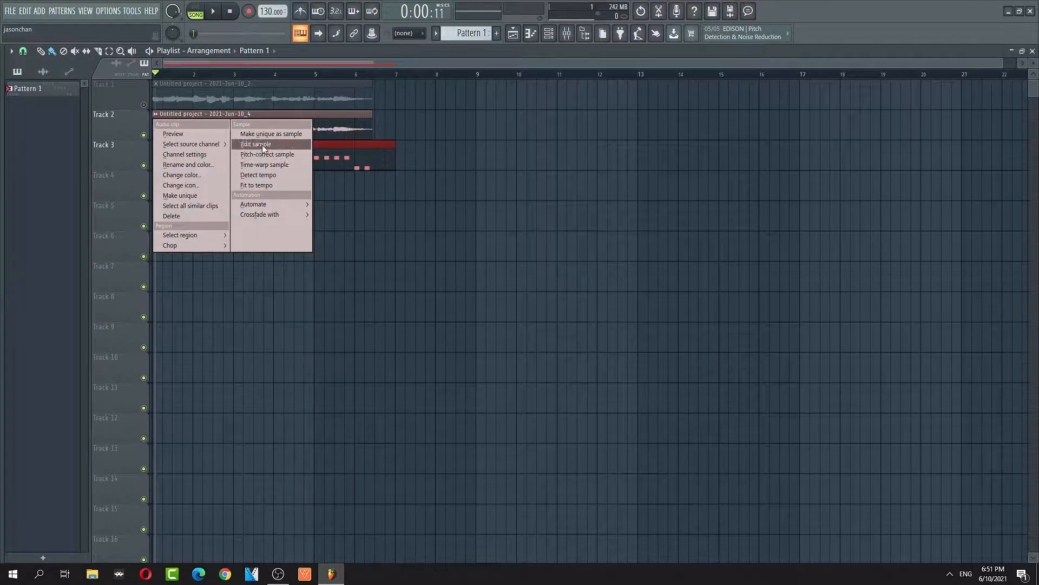
pyautogui.click(271, 155)
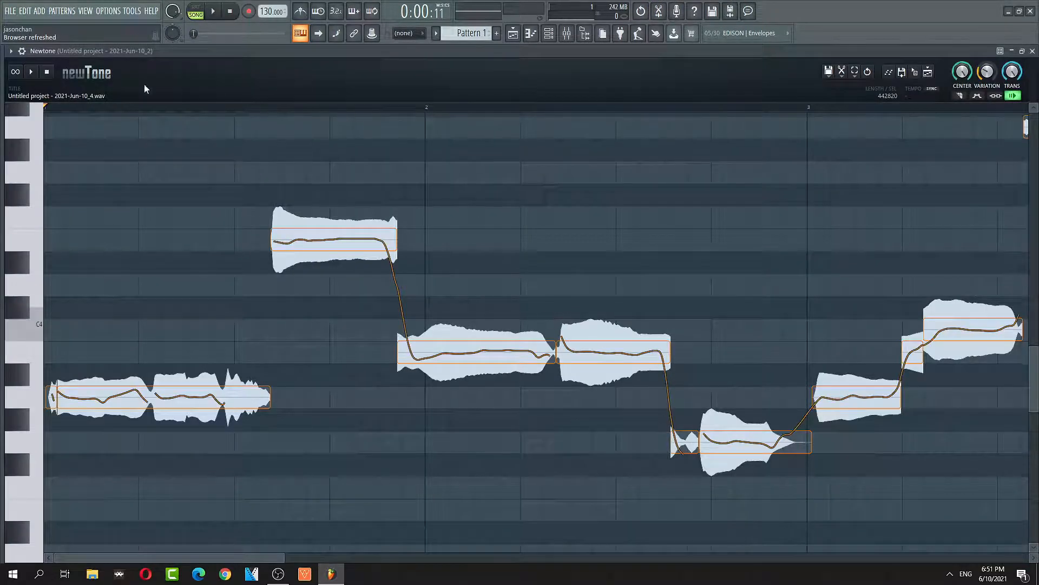
pyautogui.moveTo(282, 558); pyautogui.dragTo(618, 558)
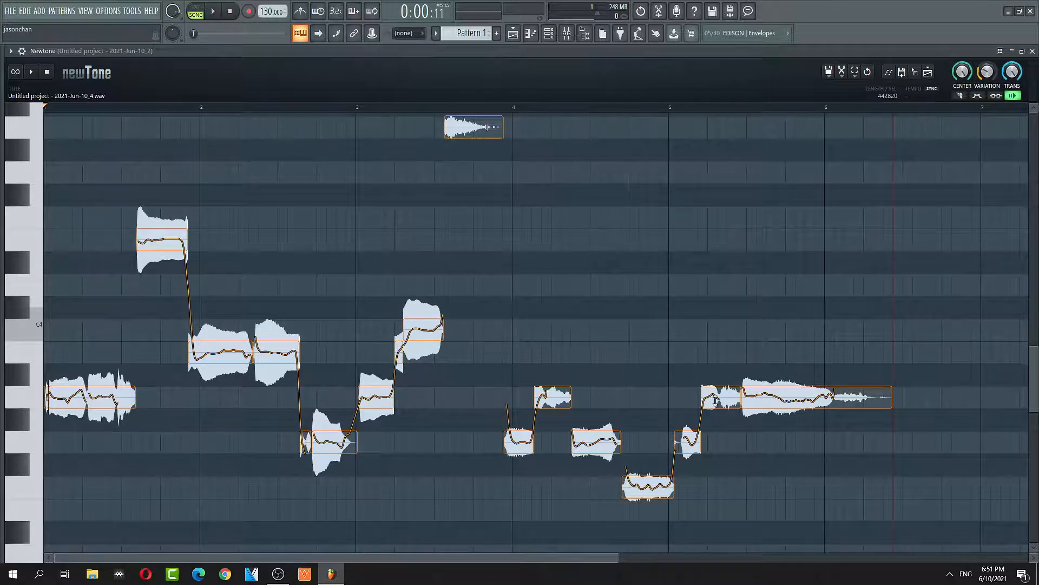
pyautogui.moveTo(633, 557); pyautogui.dragTo(528, 552)
pyautogui.click(1032, 50)
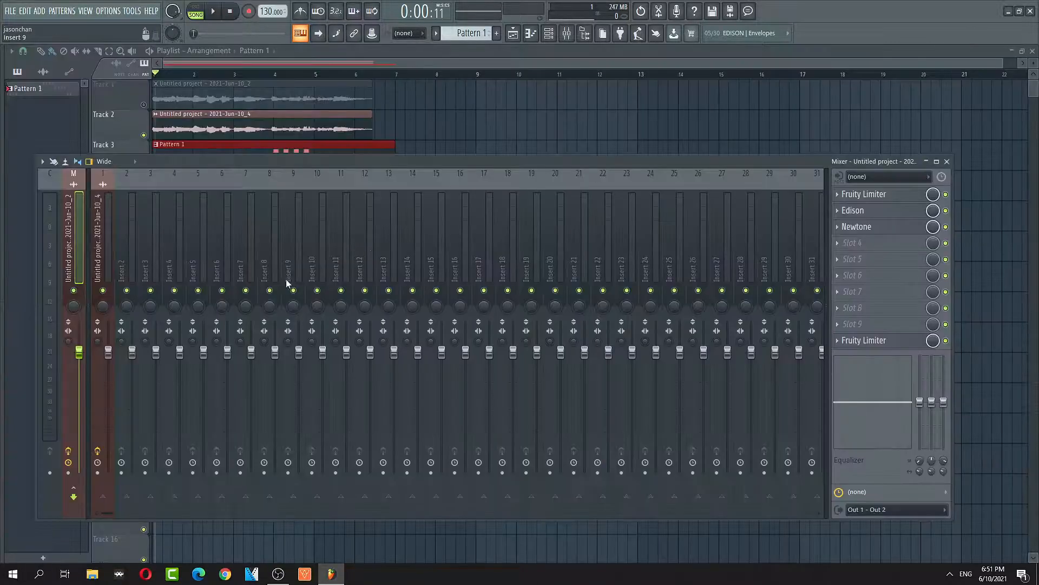
# Open Pattern 1's BooBass notes and listen to the song up to bar 5 before stopping playback.
pyautogui.doubleClick(255, 144)
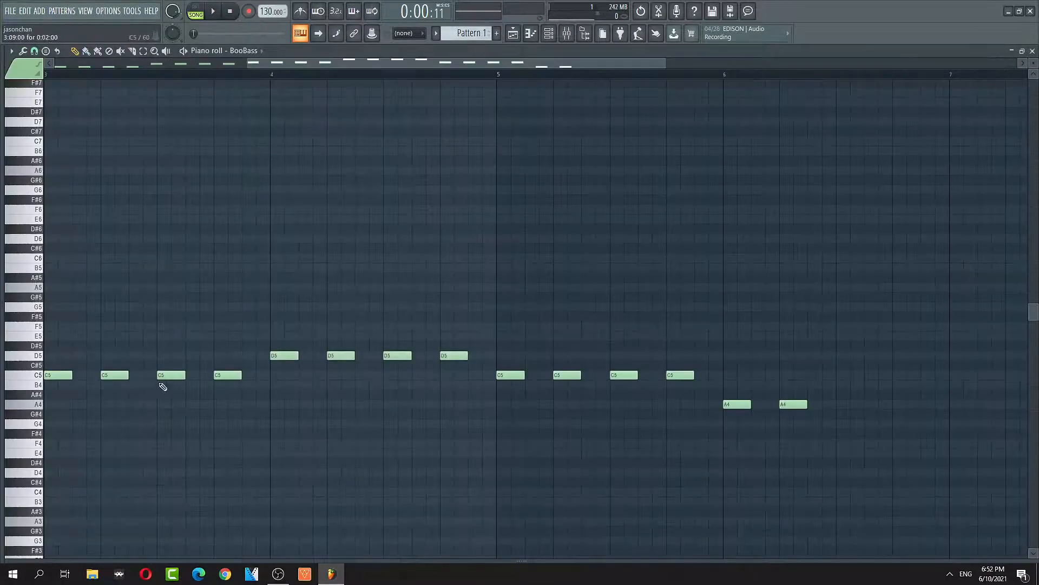
pyautogui.press('n')
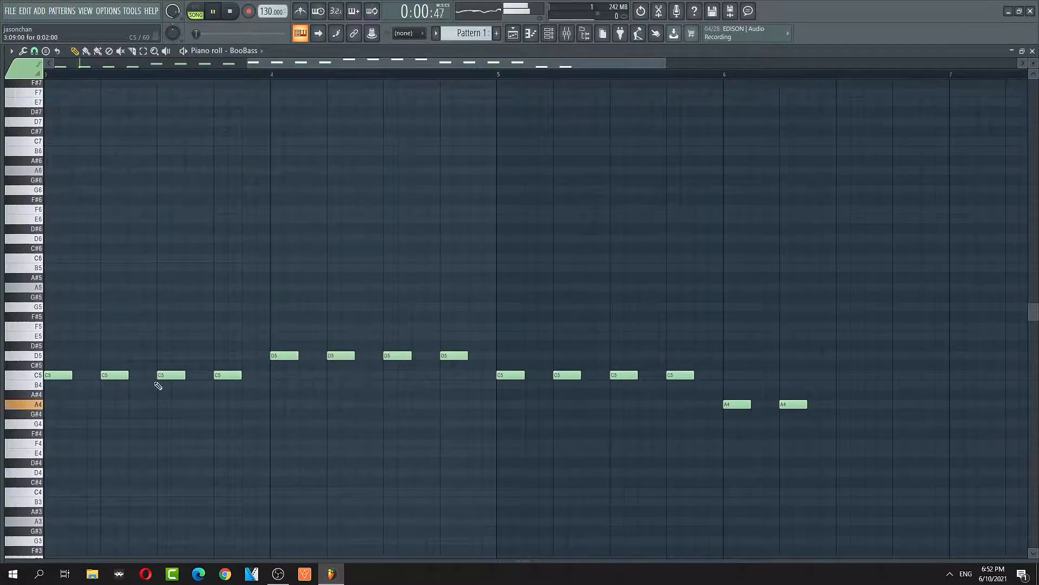
pyautogui.moveTo(517, 65); pyautogui.dragTo(503, 65)
pyautogui.press('space')
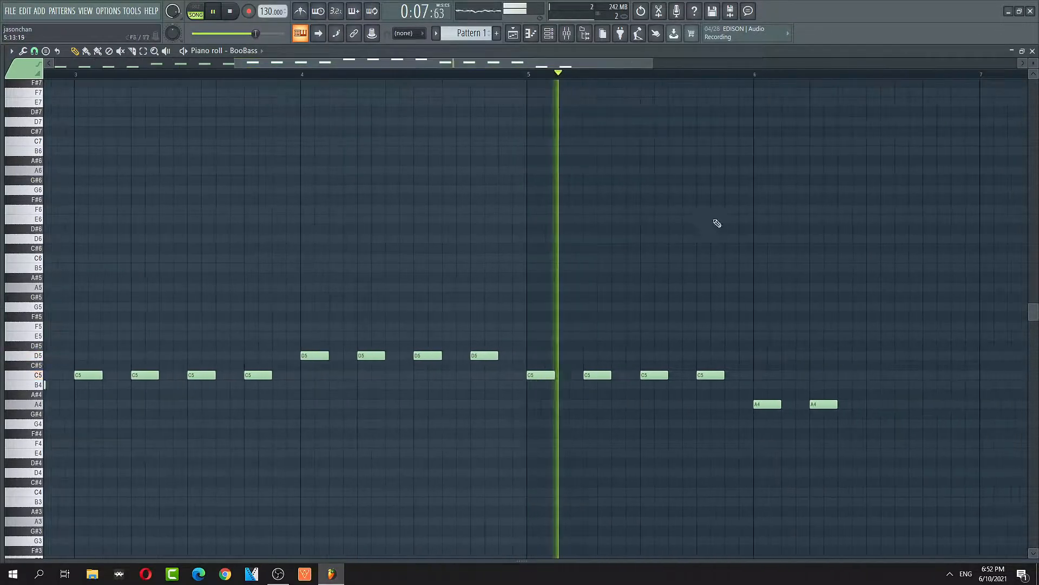
pyautogui.press('space')
# Delete the BooBass notes in bars 5 and 6 and add four evenly spaced A4 notes in bar 5.
pyautogui.rightClick(823, 404)
pyautogui.rightClick(767, 404)
pyautogui.rightClick(710, 375)
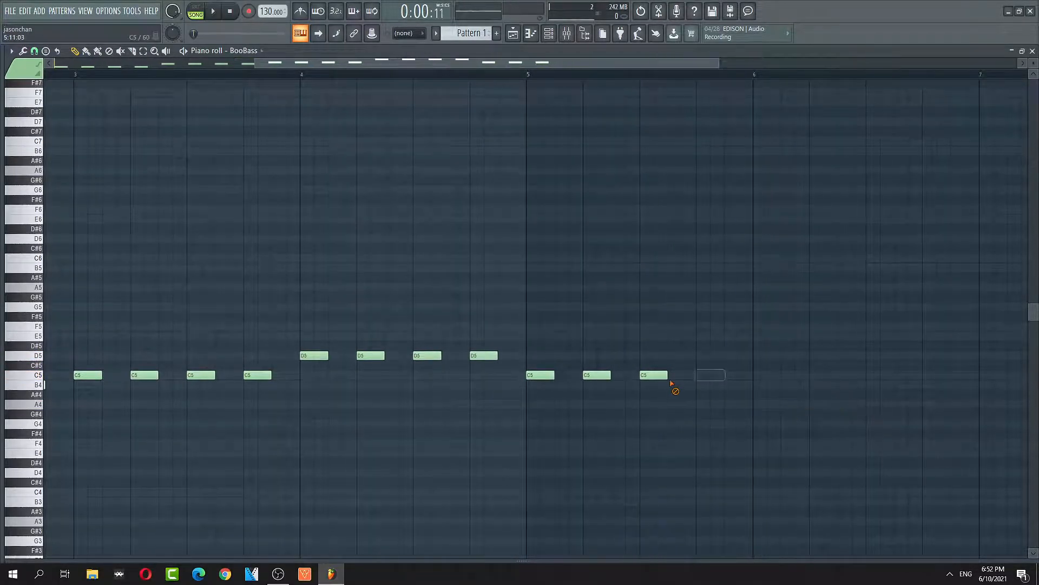
pyautogui.rightClick(654, 375)
pyautogui.rightClick(597, 375)
pyautogui.rightClick(540, 374)
pyautogui.click(532, 405)
pyautogui.click(587, 405)
pyautogui.click(643, 405)
pyautogui.click(700, 405)
# Audition the change into bar 5 from the last D5 note, first in pattern mode and again in song mode.
pyautogui.click(476, 79)
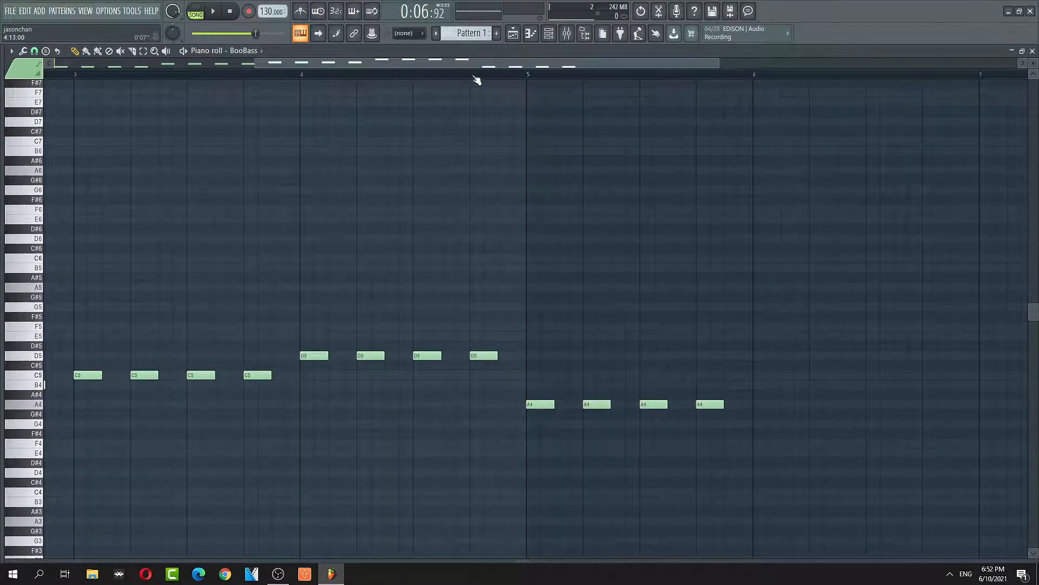
pyautogui.click(196, 10)
pyautogui.click(213, 11)
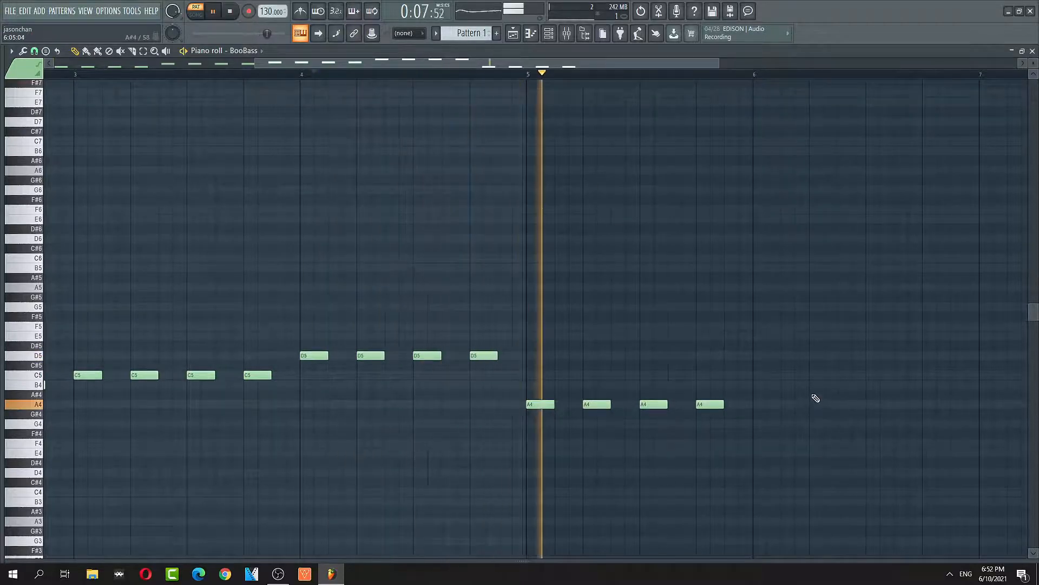
pyautogui.press('space')
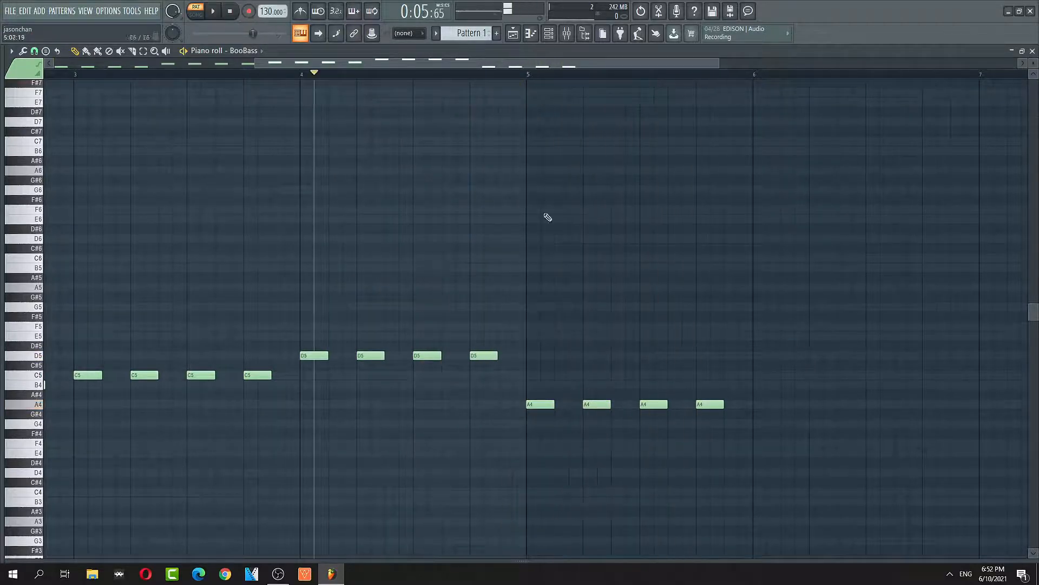
pyautogui.click(195, 34)
pyautogui.click(196, 12)
pyautogui.press('space')
pyautogui.click(480, 73)
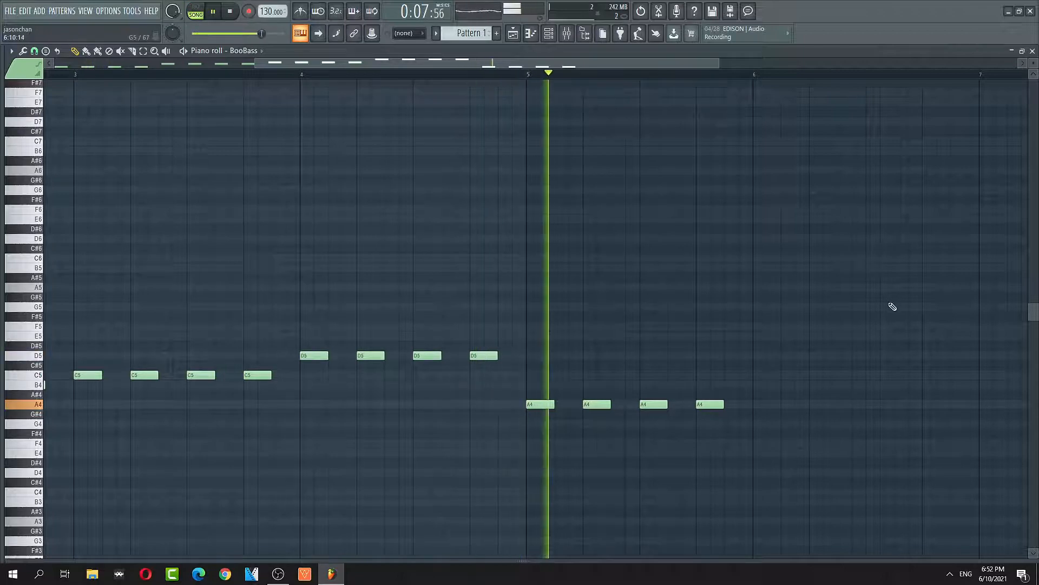
pyautogui.press('space')
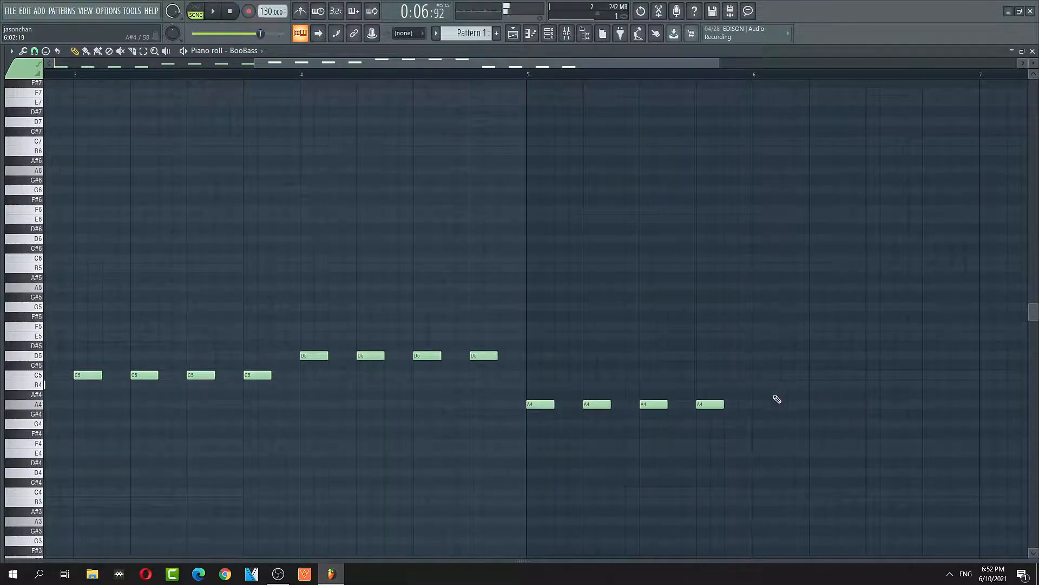
# Add two B4 notes at the start of bar 6 and play the song to check them.
pyautogui.click(760, 404)
pyautogui.moveTo(764, 405); pyautogui.dragTo(766, 384)
pyautogui.click(815, 384)
pyautogui.press('space')
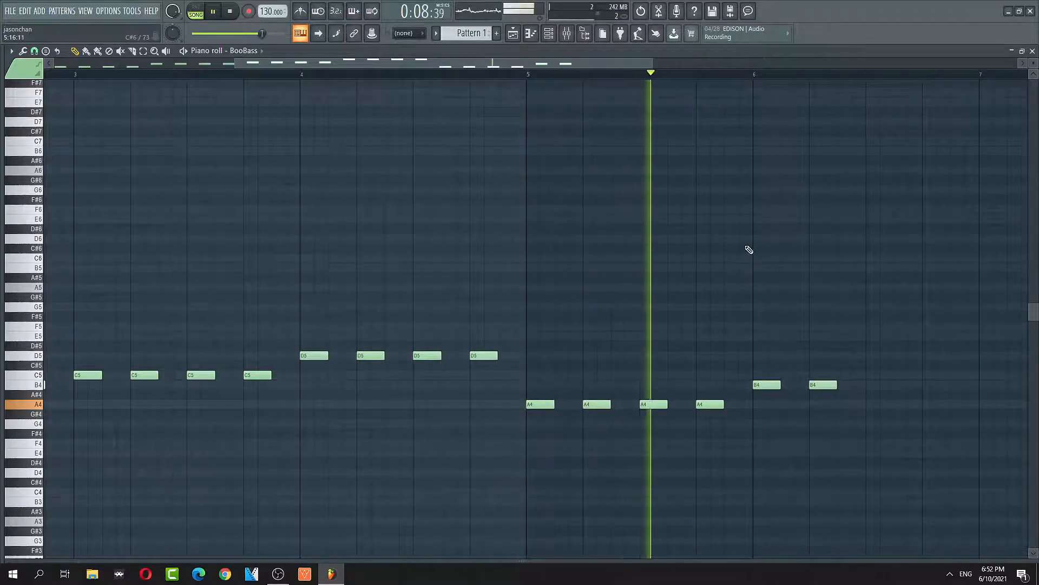
pyautogui.press('space')
# Try stacking higher notes above the first A4 in bar 1 of the BooBass pattern.
pyautogui.moveTo(572, 65); pyautogui.dragTo(395, 65)
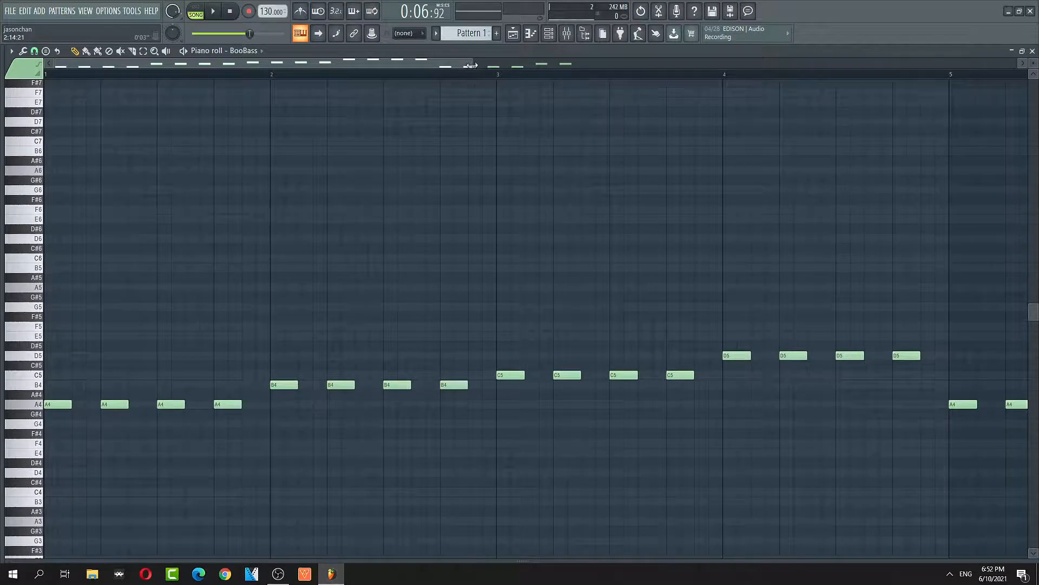
pyautogui.moveTo(471, 65); pyautogui.dragTo(574, 154)
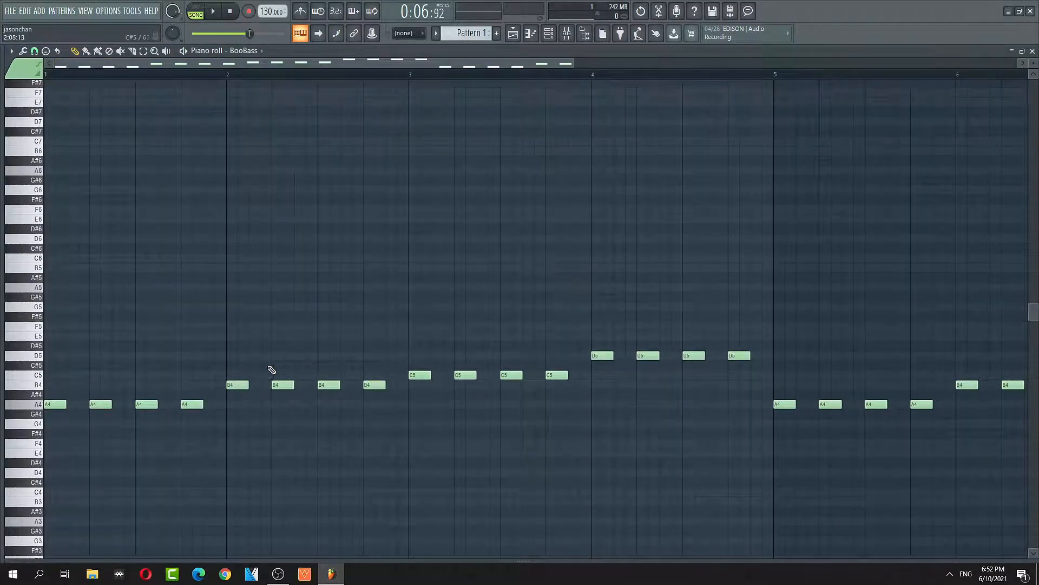
pyautogui.click(60, 374)
pyautogui.click(65, 365)
pyautogui.rightClick(63, 365)
pyautogui.rightClick(60, 373)
pyautogui.click(49, 377)
pyautogui.moveTo(63, 357); pyautogui.dragTo(52, 355)
pyautogui.rightClick(62, 356)
pyautogui.rightClick(61, 375)
# Shorten the Pattern 1 clip on Track 3 to end with the vocal clip, play the song and close the playlist.
pyautogui.moveTo(566, 61); pyautogui.dragTo(542, 62)
pyautogui.moveTo(420, 61); pyautogui.dragTo(406, 60)
pyautogui.moveTo(529, 64); pyautogui.dragTo(624, 64)
pyautogui.click(1032, 51)
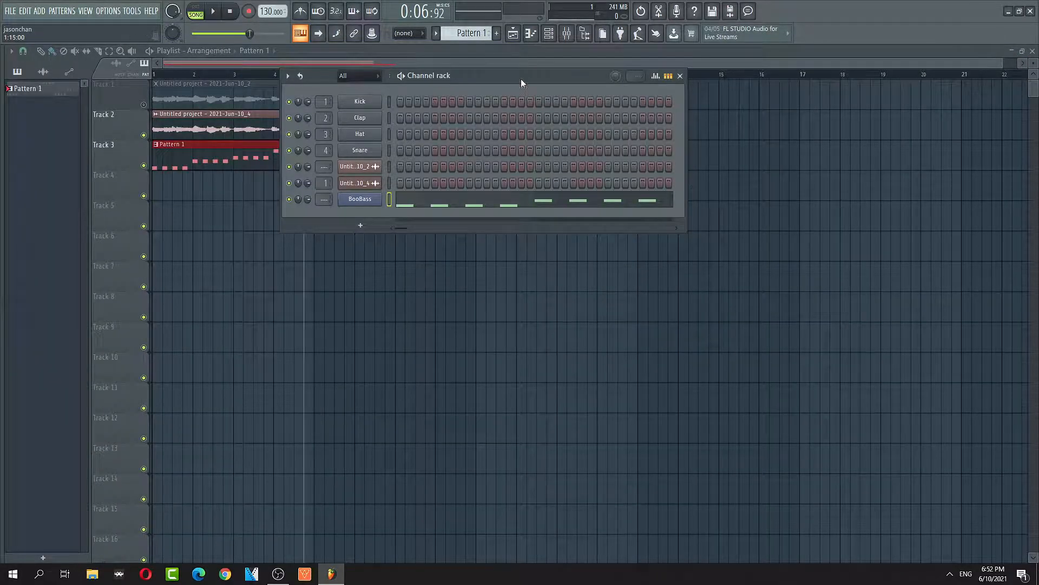
pyautogui.moveTo(523, 87); pyautogui.dragTo(628, 184)
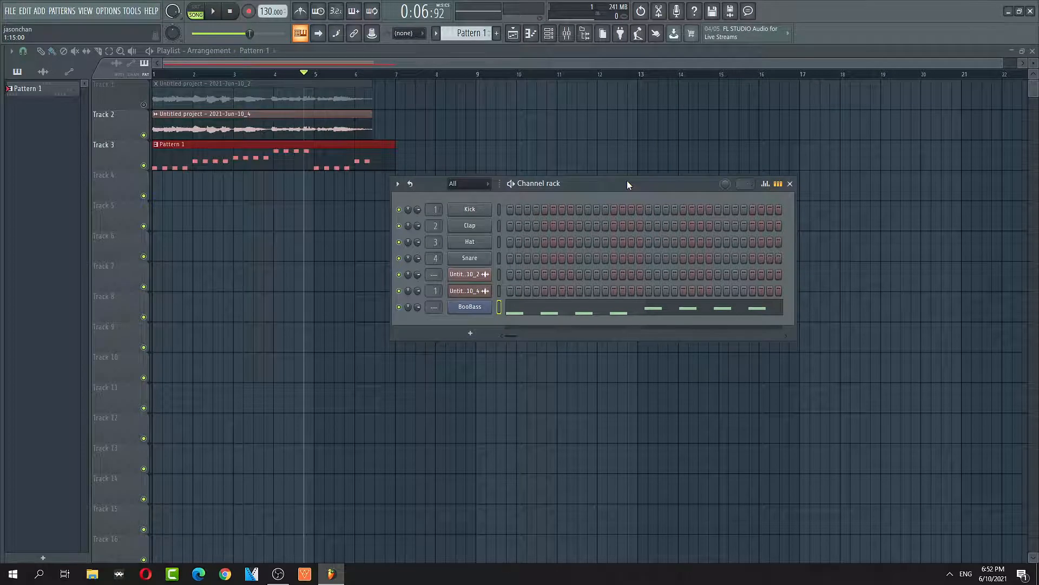
pyautogui.moveTo(395, 155); pyautogui.dragTo(378, 155)
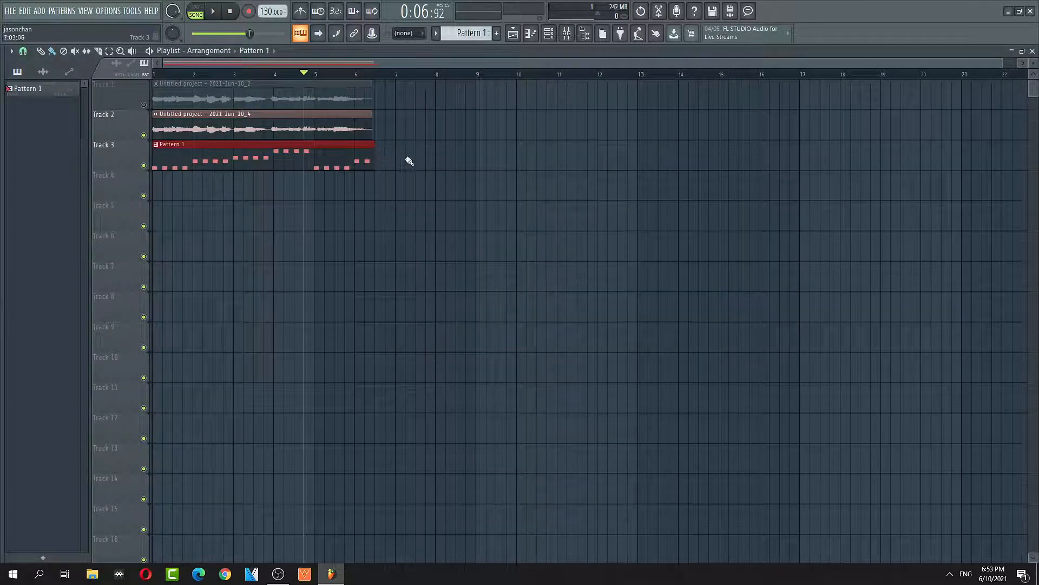
pyautogui.press('space')
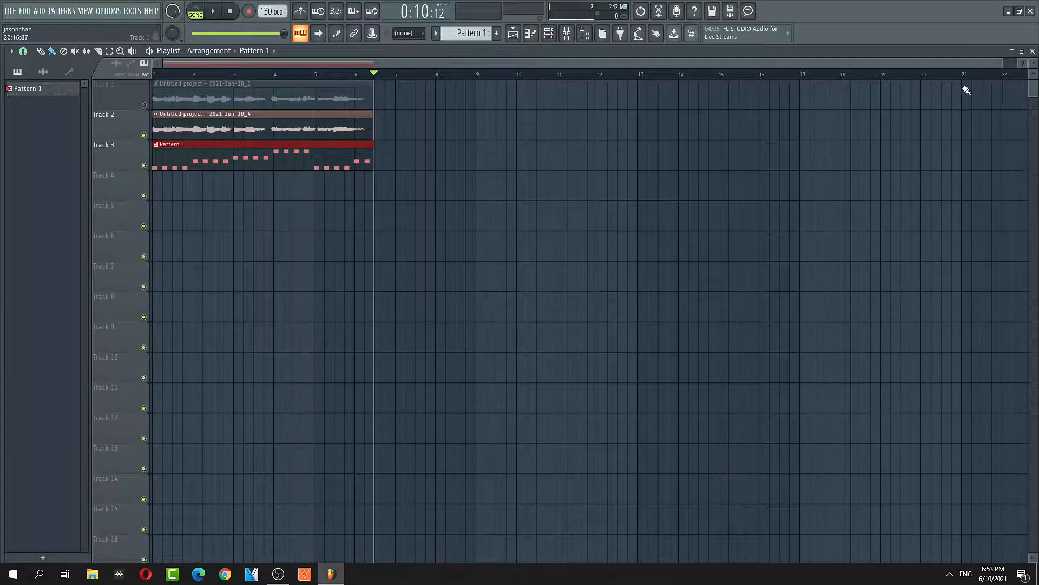
pyautogui.click(1031, 51)
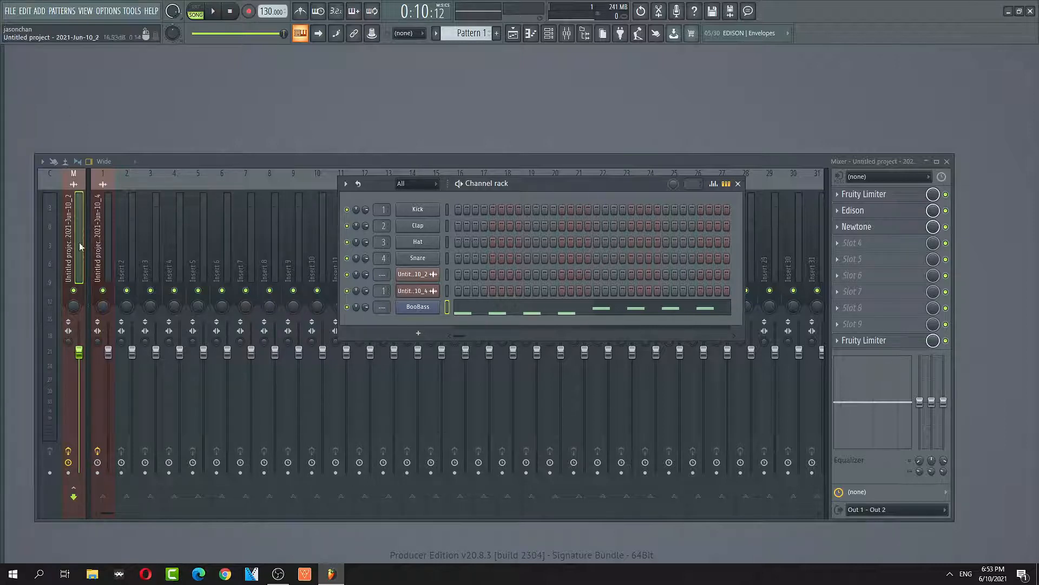
# Route the BooBass channel to mixer track Insert 2 and select that track.
pyautogui.click(109, 242)
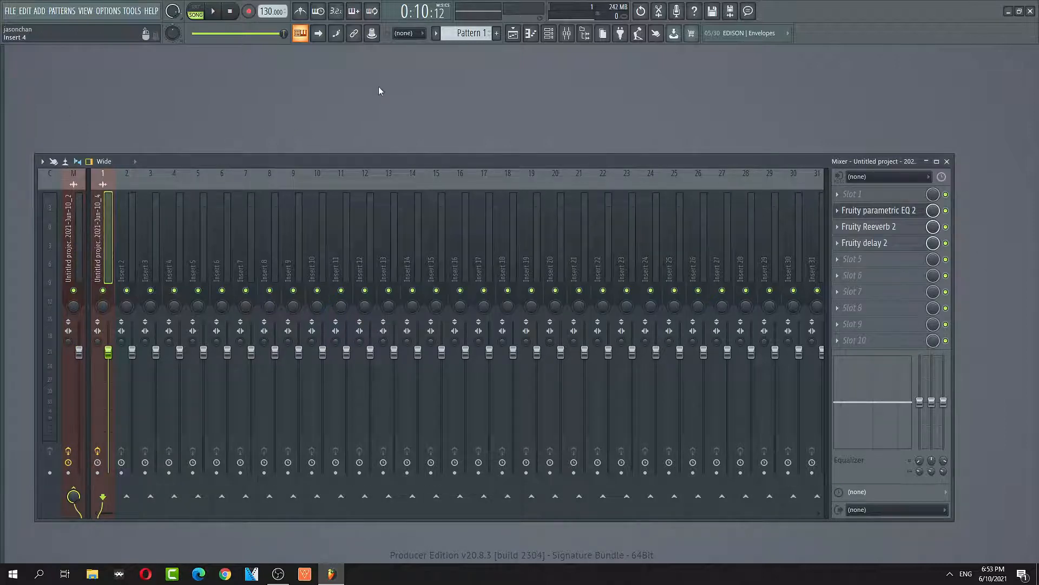
pyautogui.click(548, 33)
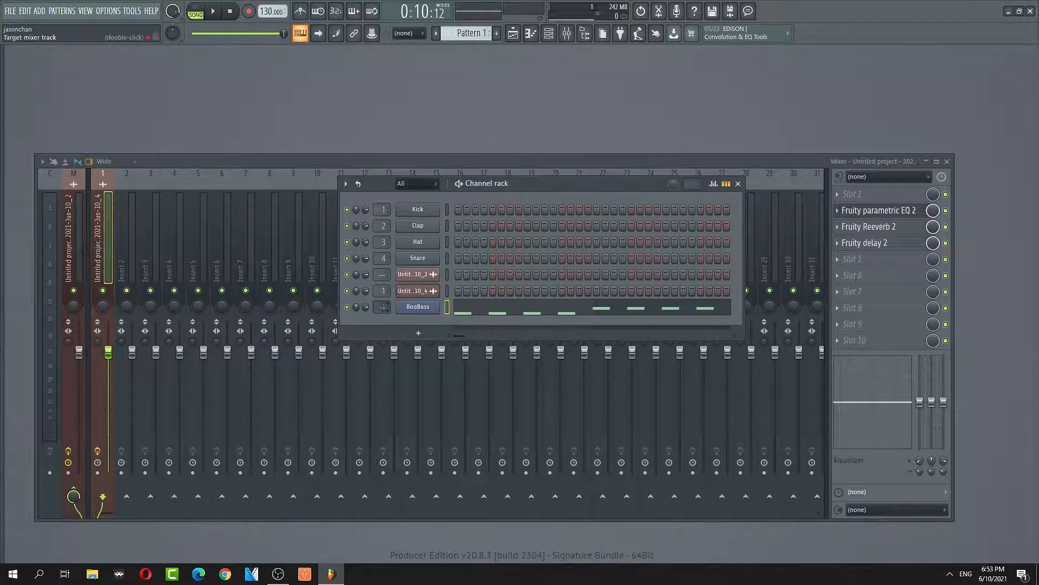
pyautogui.scroll(2, 382, 307)
pyautogui.click(133, 296)
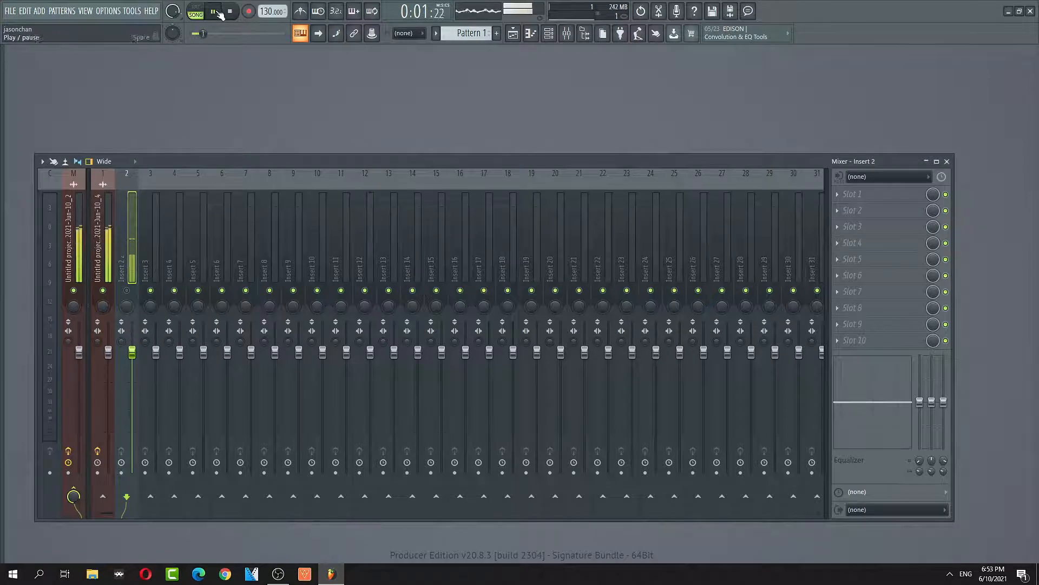
# Load Fruity Parametric EQ 2 into slot 1 of Insert 2 while the song plays with the vocal track muted.
pyautogui.click(103, 290)
pyautogui.click(213, 11)
pyautogui.click(838, 194)
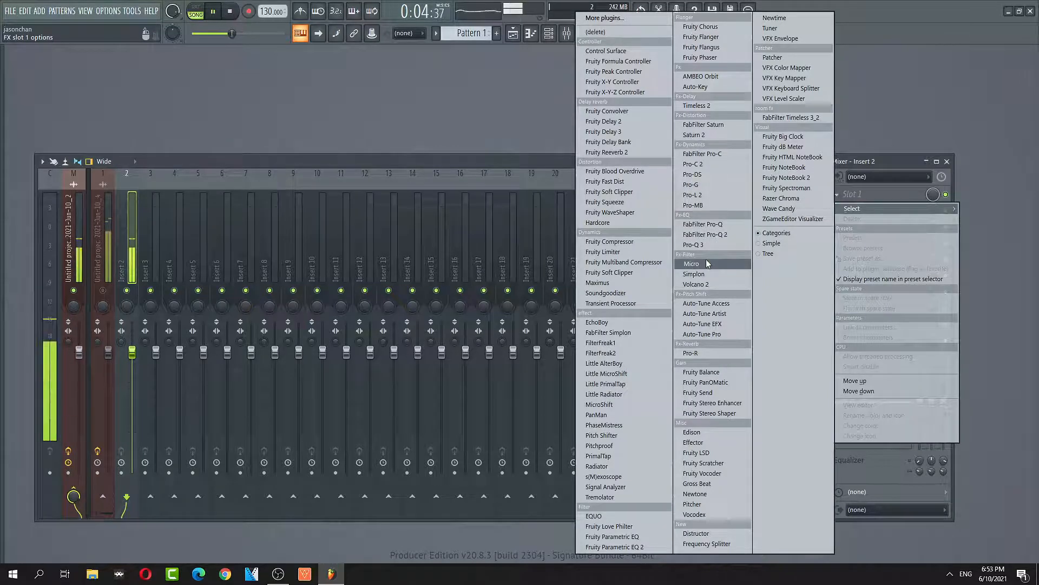
pyautogui.click(648, 546)
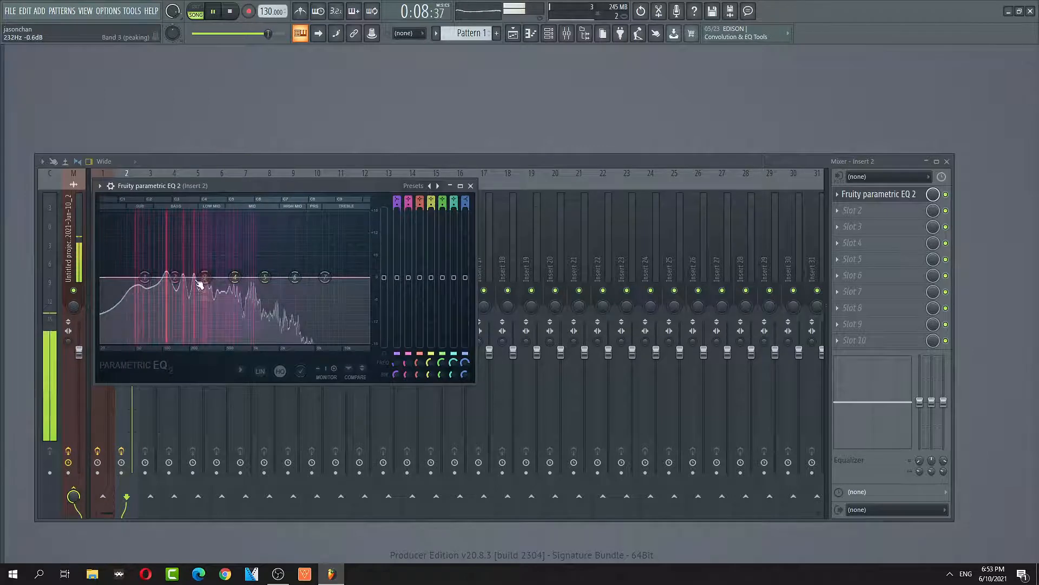
# Try pulling the highest EQ band down into the mids on the bass, reset it and stop the song.
pyautogui.moveTo(325, 276); pyautogui.dragTo(278, 342)
pyautogui.rightClick(277, 344)
pyautogui.click(295, 359)
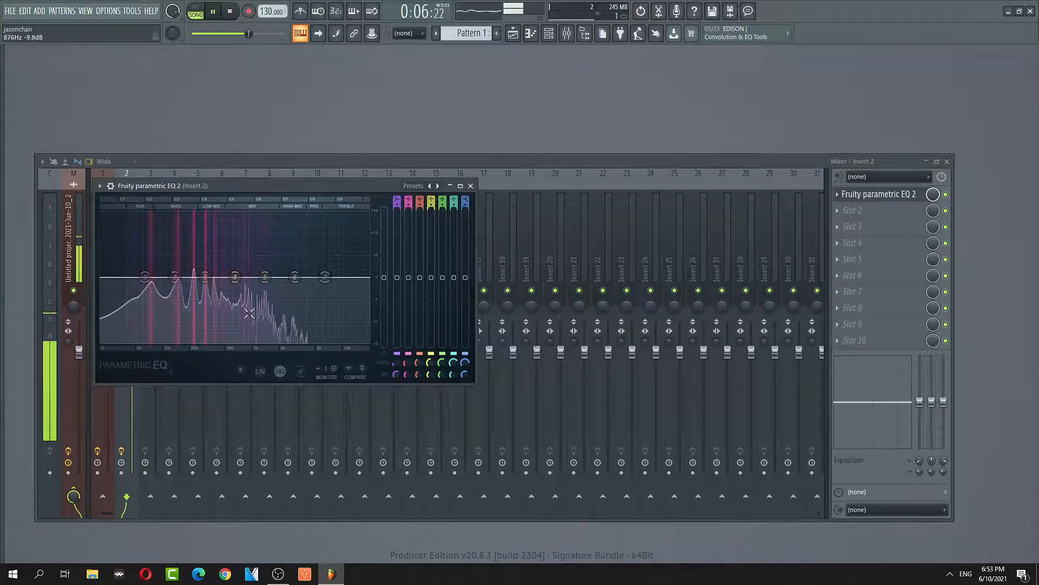
pyautogui.click(213, 11)
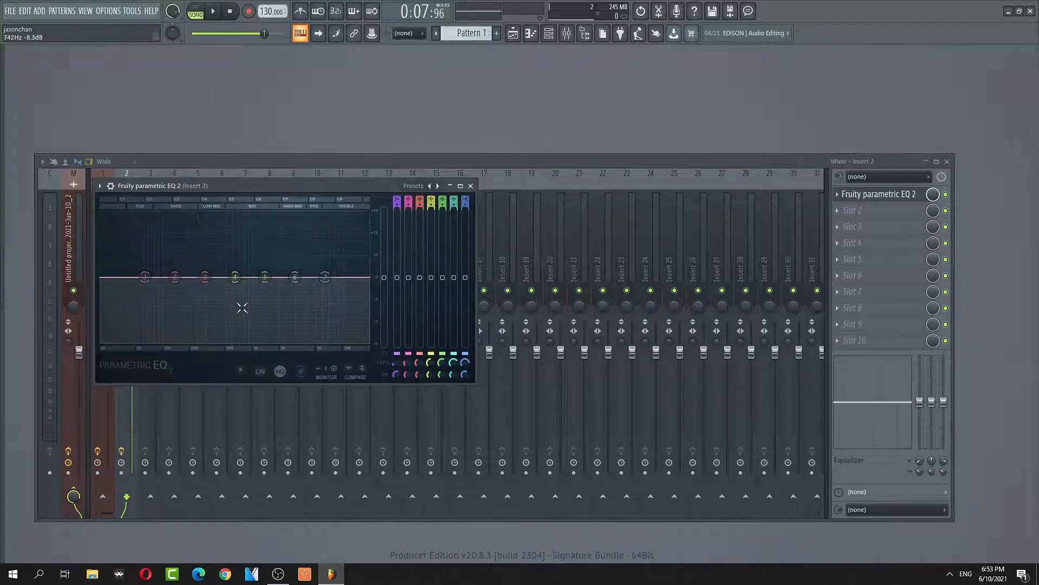
# Close the bass EQ and examine the Fruity Parametric EQ 2 curve on the vocal's mixer track.
pyautogui.click(470, 186)
pyautogui.click(98, 249)
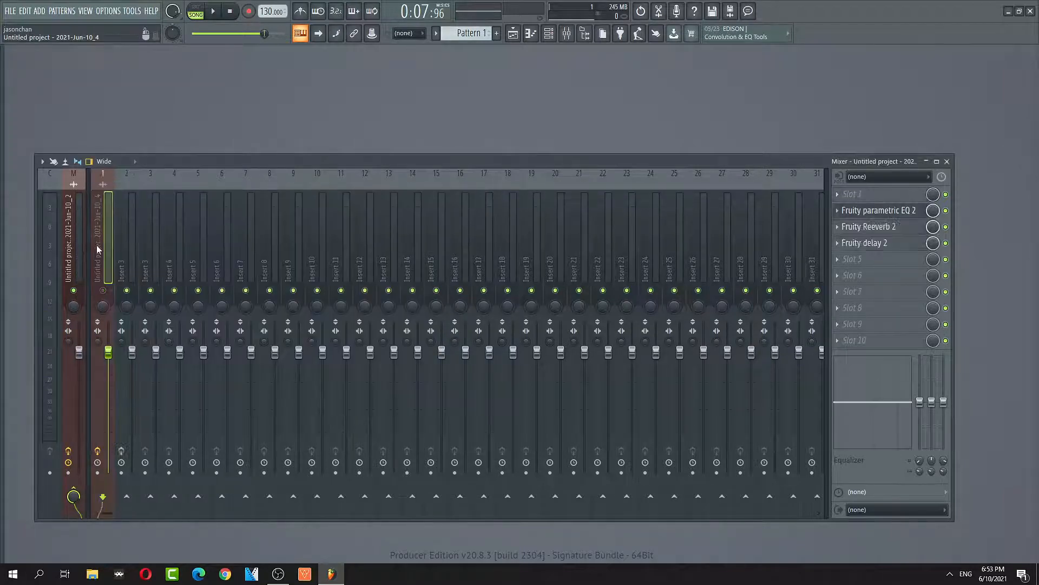
pyautogui.click(878, 210)
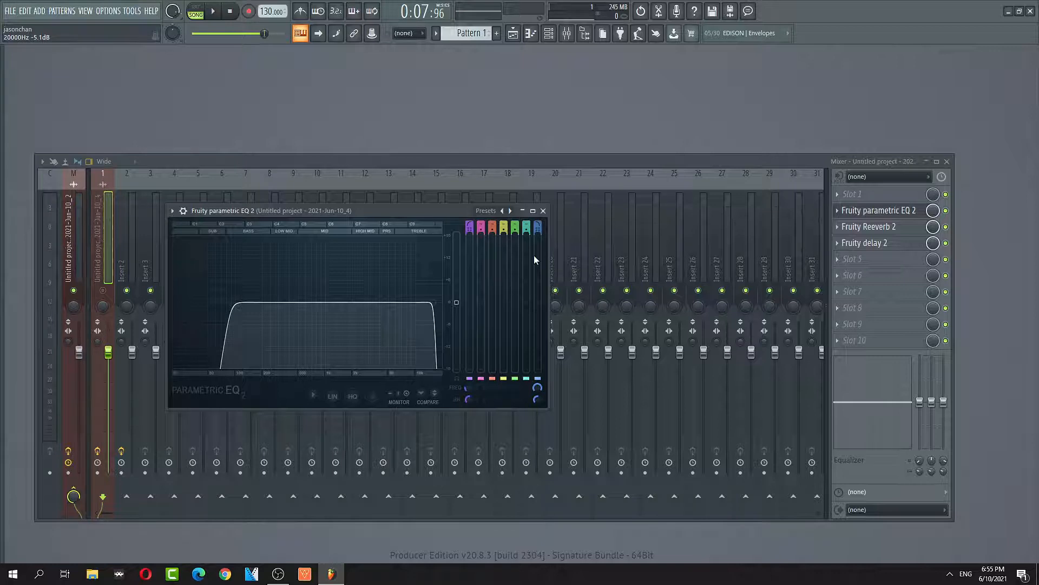
pyautogui.click(544, 211)
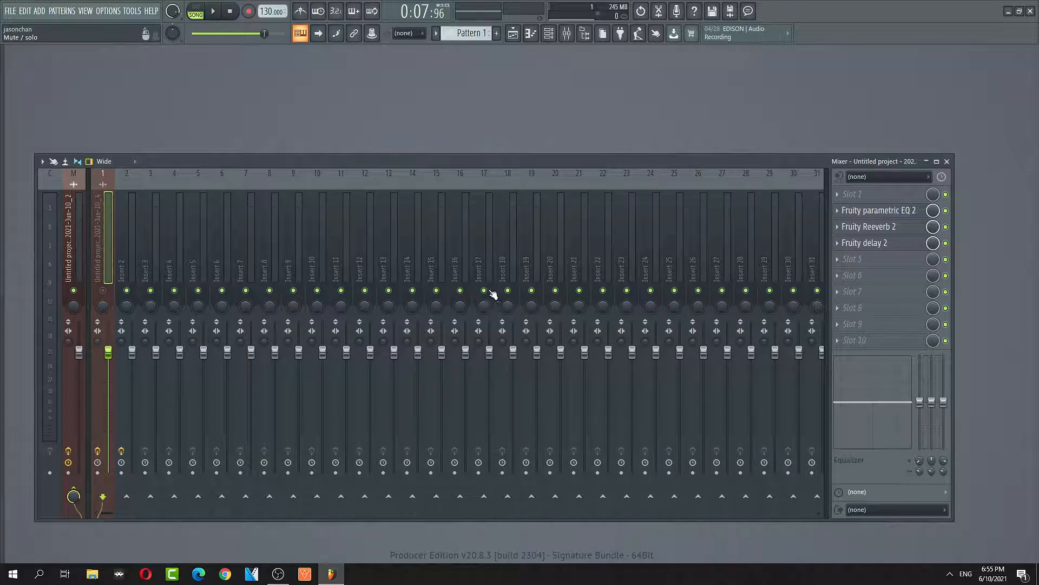
# Unmute the vocal's mixer track and return the song position to the start.
pyautogui.click(104, 292)
pyautogui.click(103, 292)
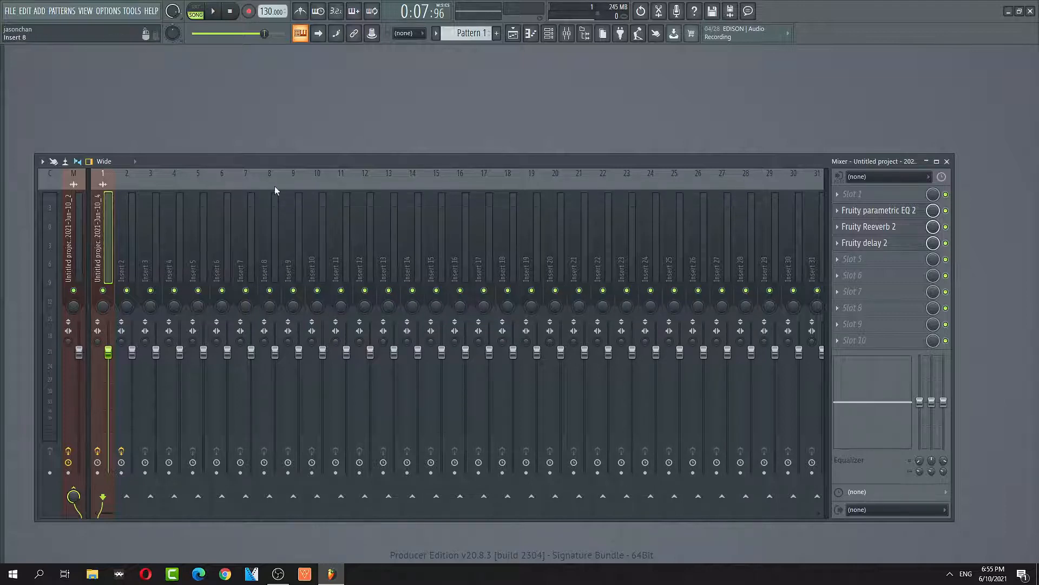
pyautogui.moveTo(264, 34); pyautogui.dragTo(192, 34)
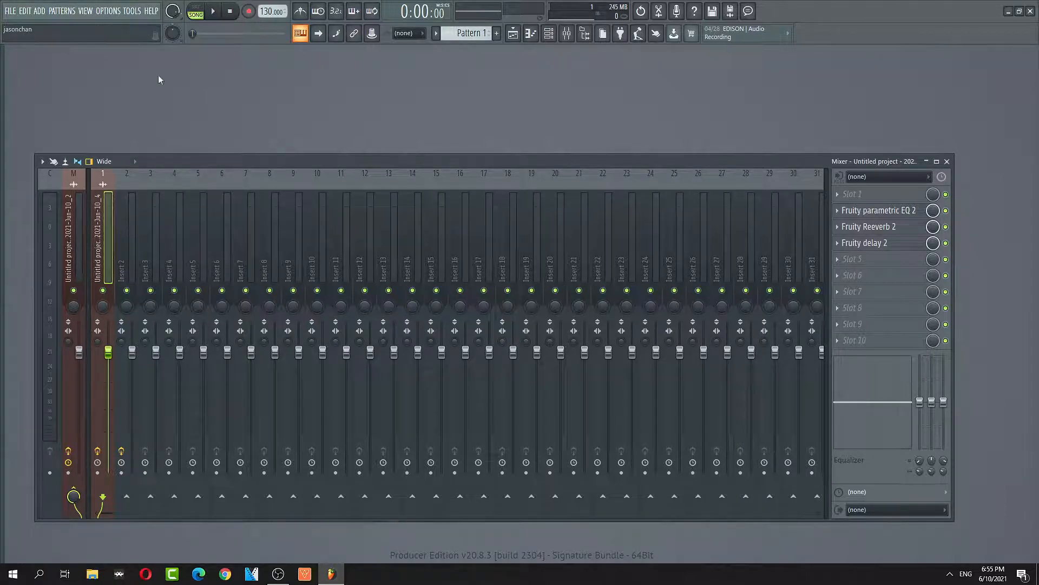